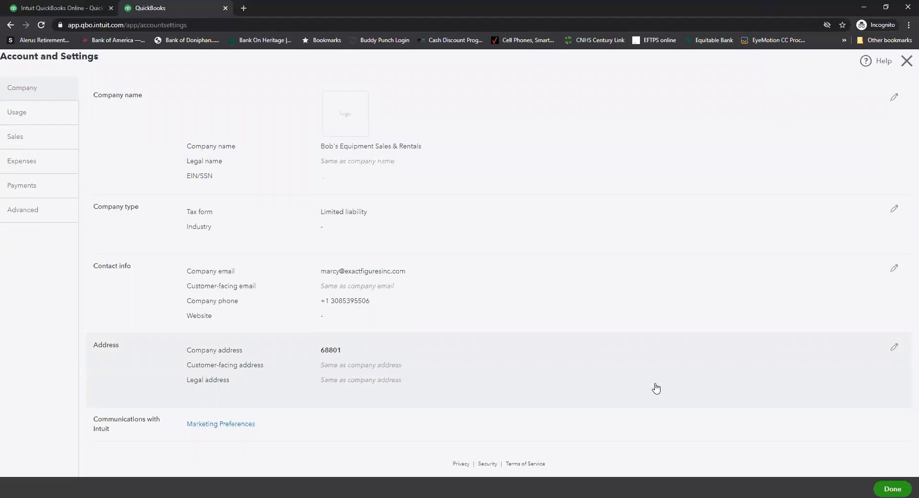
# - Dismiss Account and Settings with Esc to return to the Bob's Equipment Sales & Rentals dashboard
pyautogui.press('Escape')
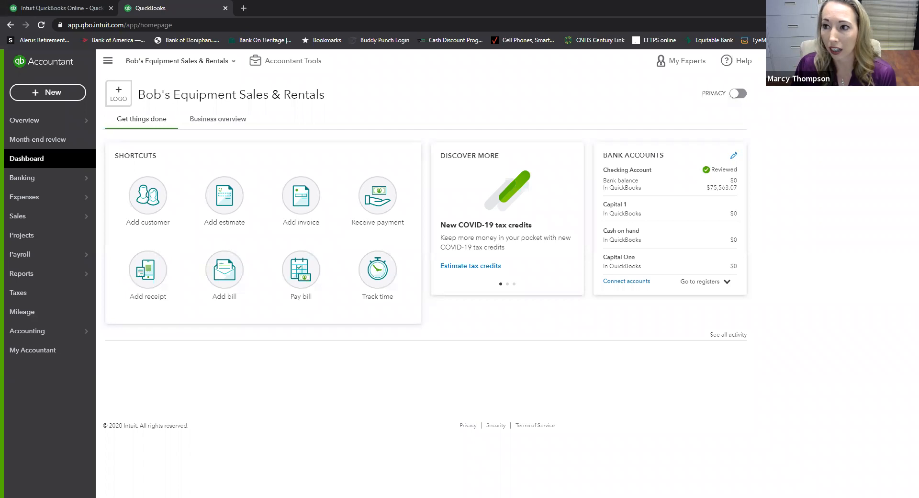
# - Reopen Account and Settings from the gear menu and edit the Company name section
pyautogui.click(884, 61)
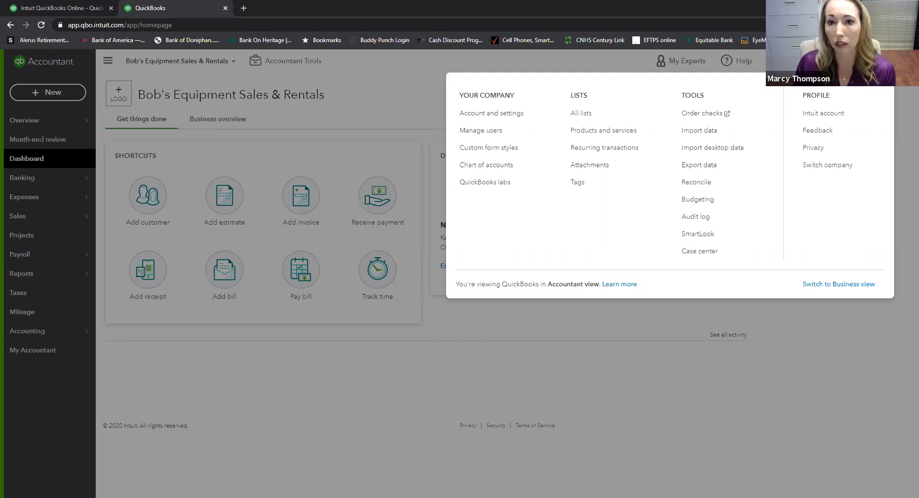
pyautogui.click(496, 116)
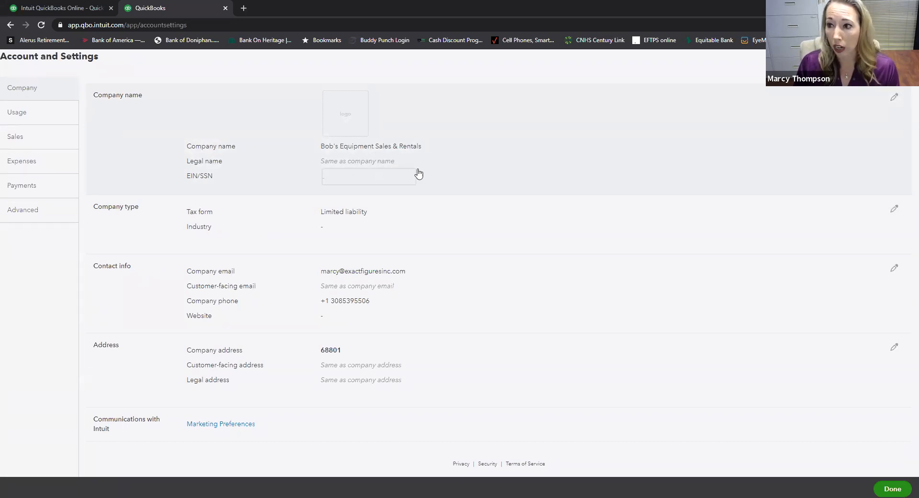
pyautogui.click(894, 101)
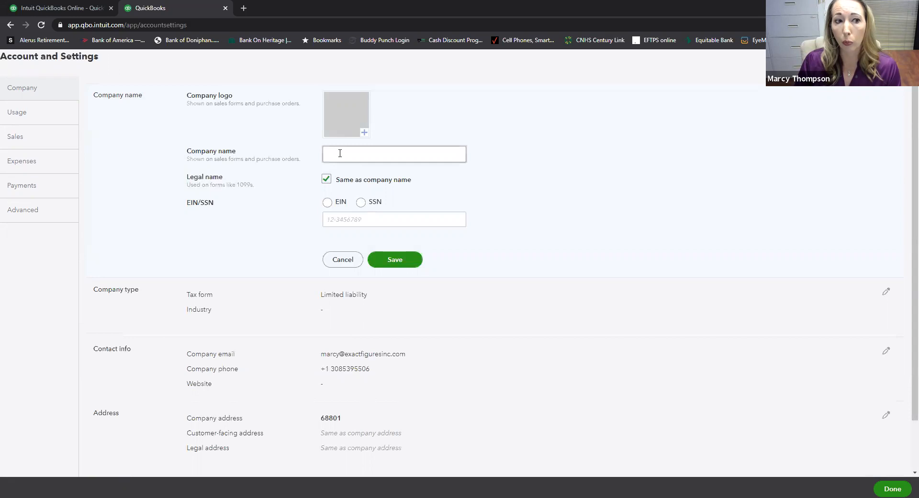
# - Uncheck Same as company name, choose EIN as the tax ID, then head to Sales unsaved
pyautogui.click(326, 156)
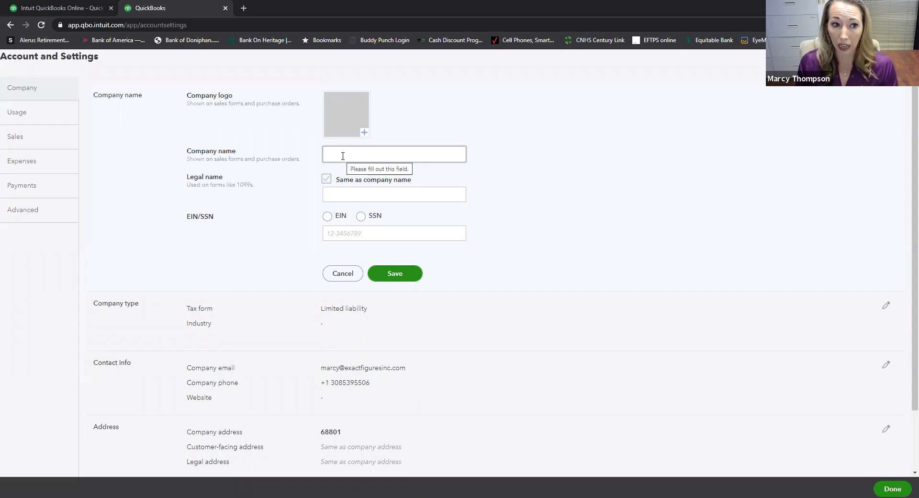
pyautogui.click(359, 192)
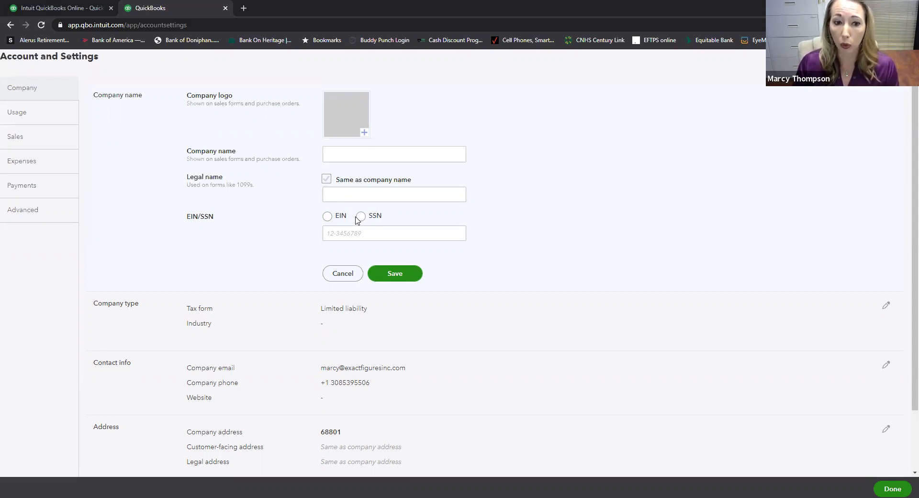
pyautogui.click(328, 217)
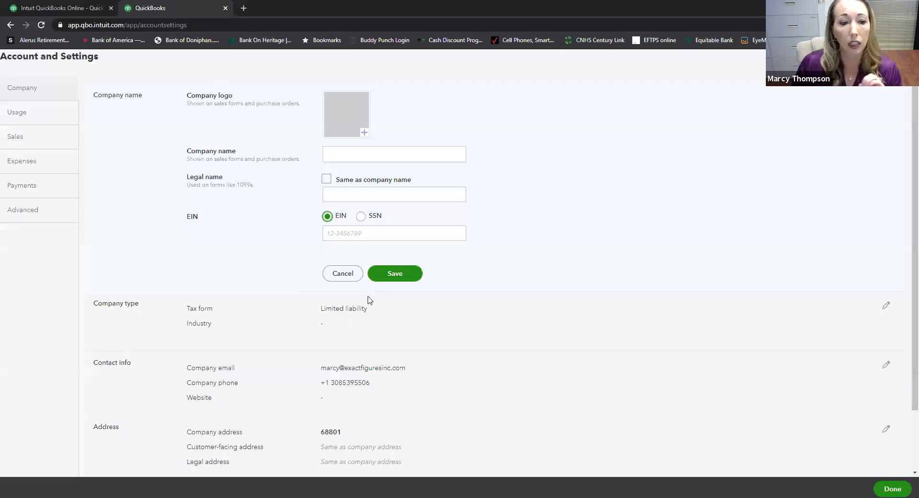
pyautogui.scroll(-1, 381, 321)
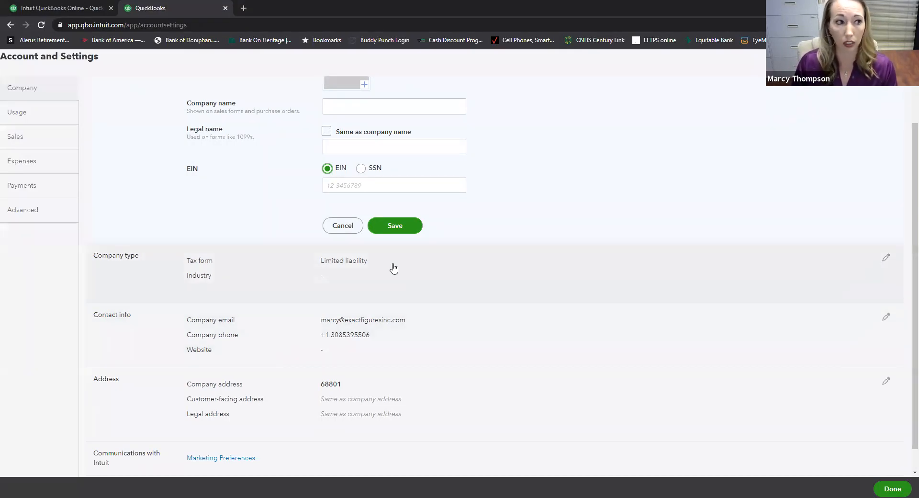
pyautogui.click(14, 137)
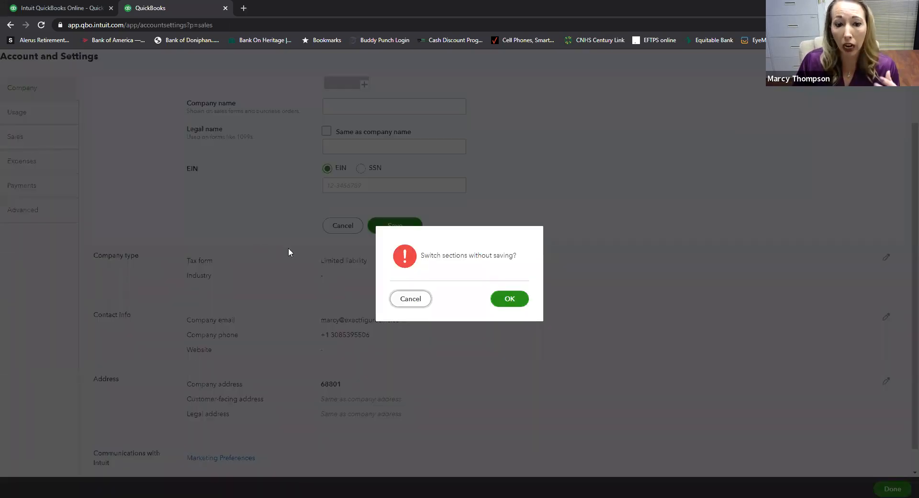
# - Discard company edits, turn on Shipping in Sales form content, then head to Advanced unsaved
pyautogui.click(500, 300)
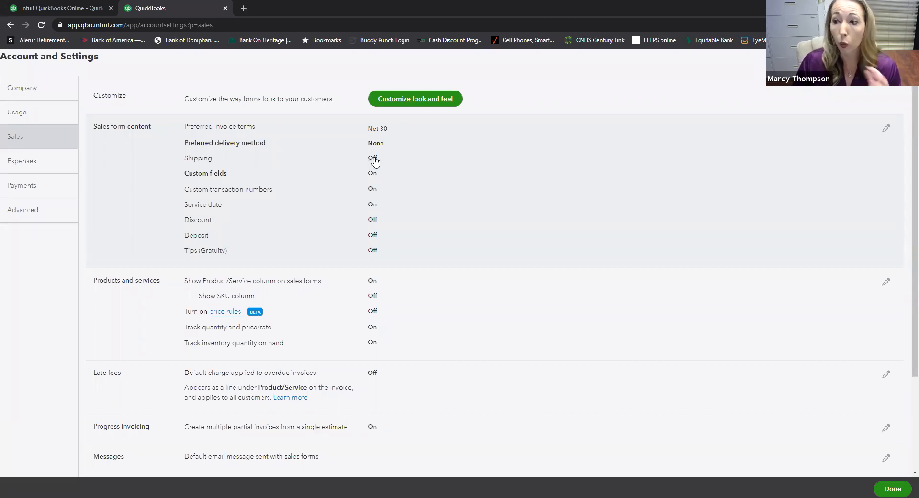
pyautogui.click(887, 129)
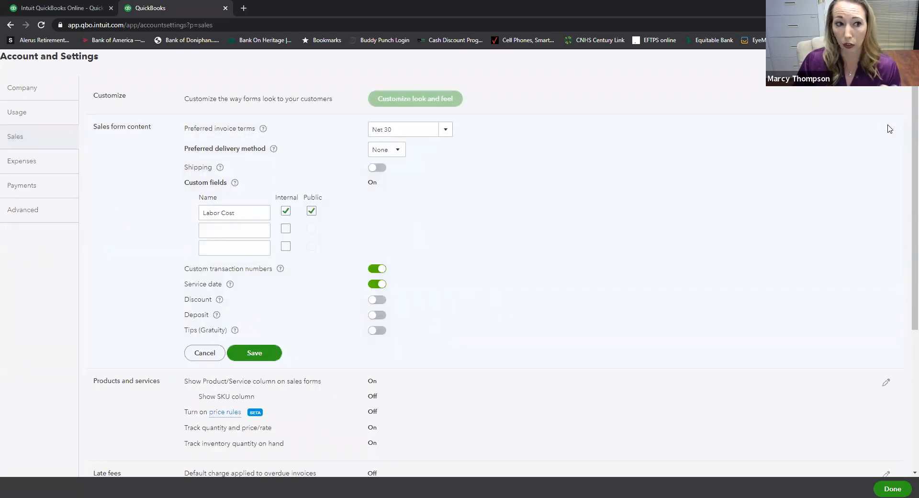
pyautogui.click(381, 168)
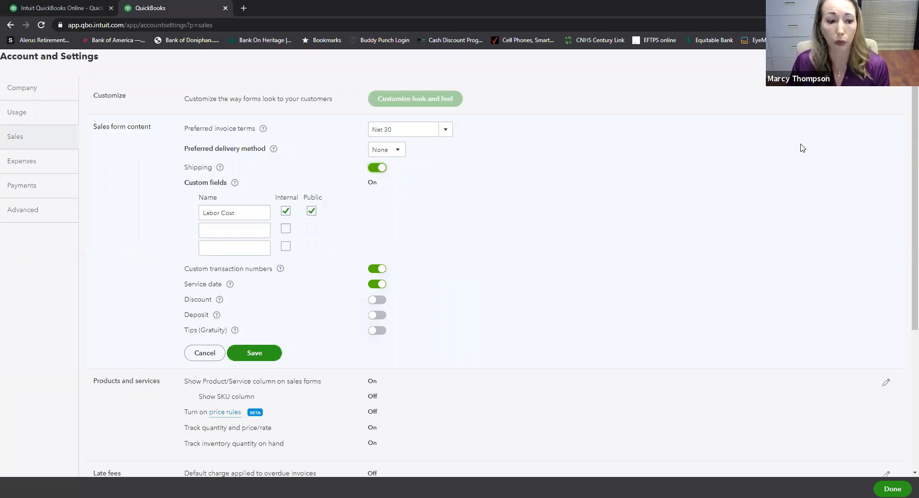
pyautogui.scroll(-2, 308, 407)
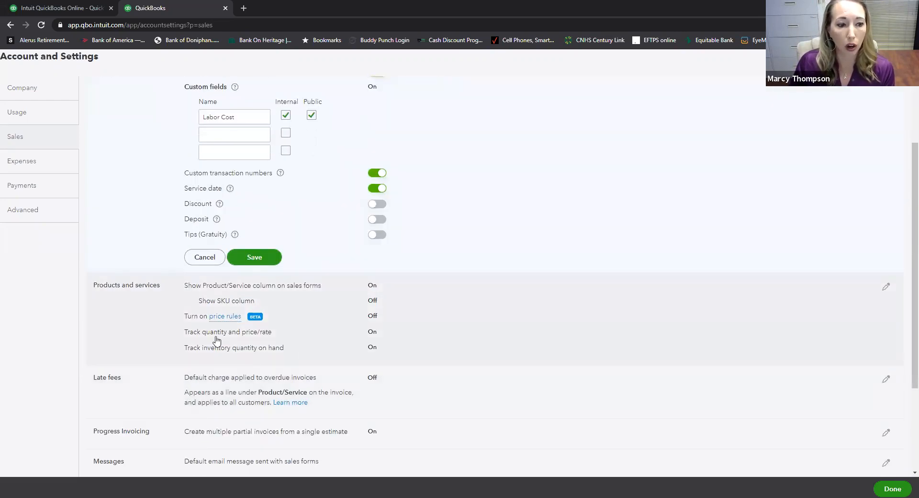
pyautogui.scroll(-1, 220, 339)
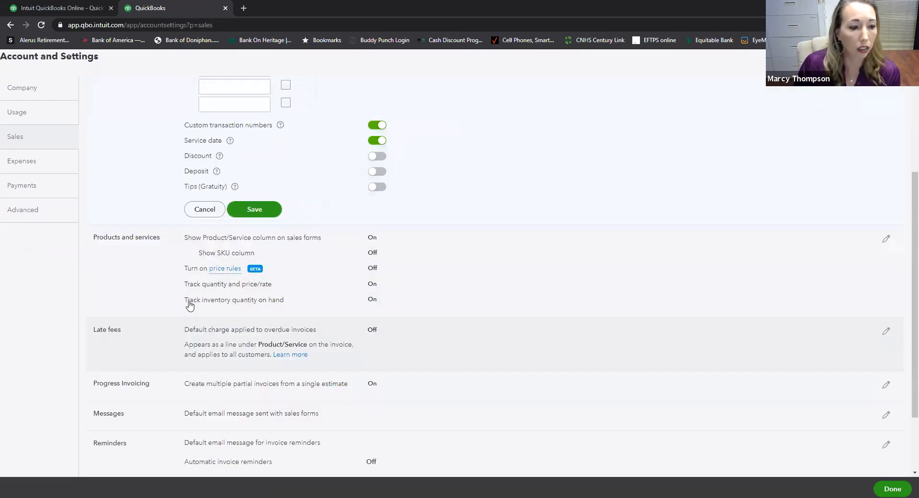
pyautogui.click(17, 216)
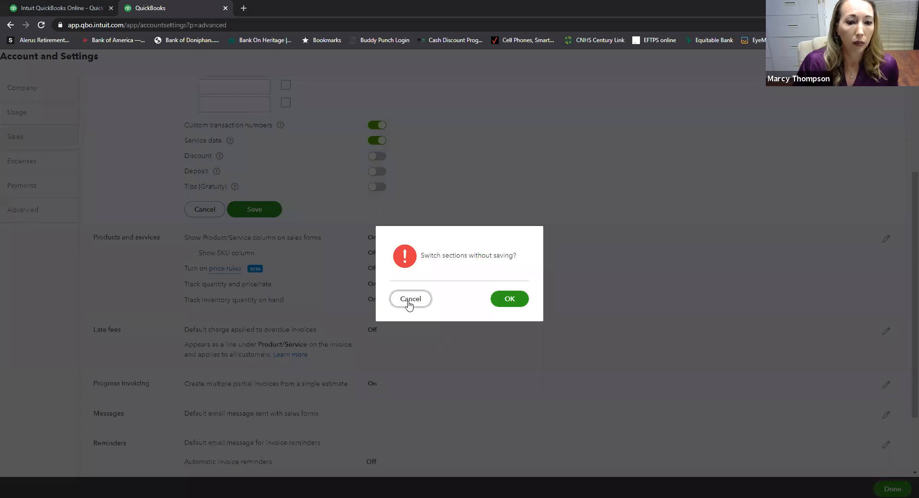
# - In Advanced Categories, switch on Track classes and Track locations, then click Done without saving
pyautogui.click(510, 300)
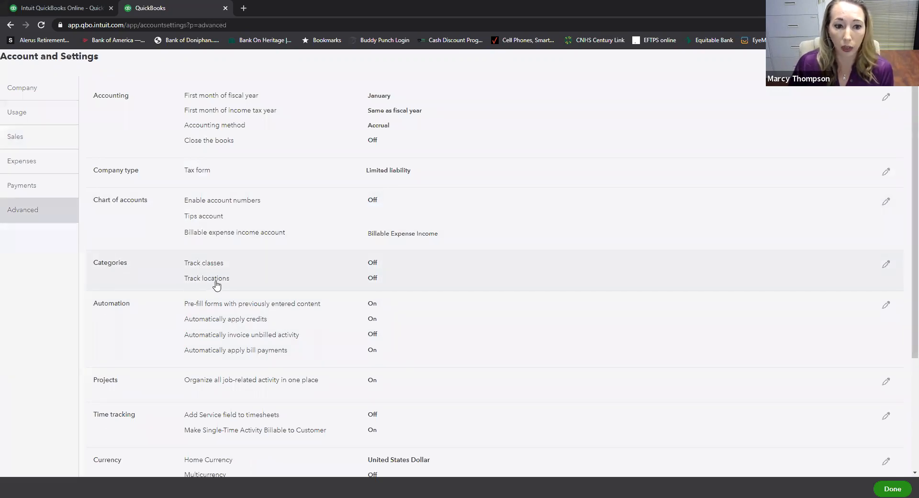
pyautogui.click(887, 268)
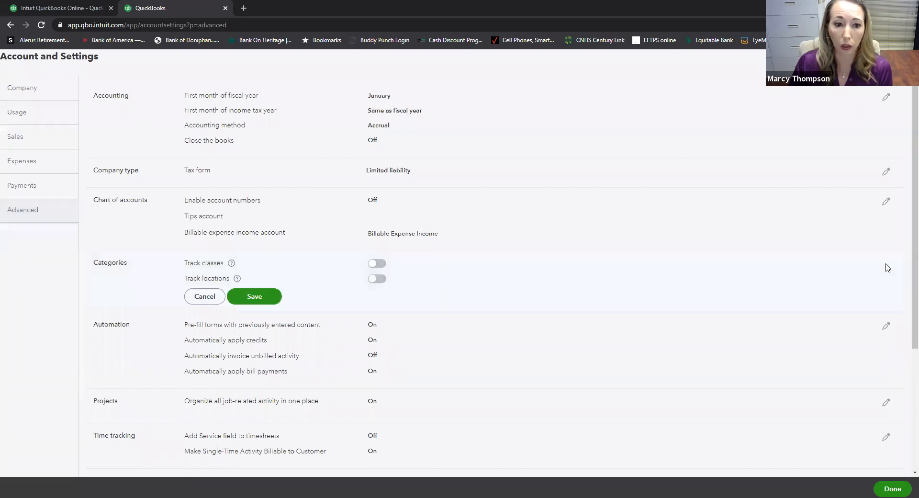
pyautogui.click(377, 263)
pyautogui.click(378, 332)
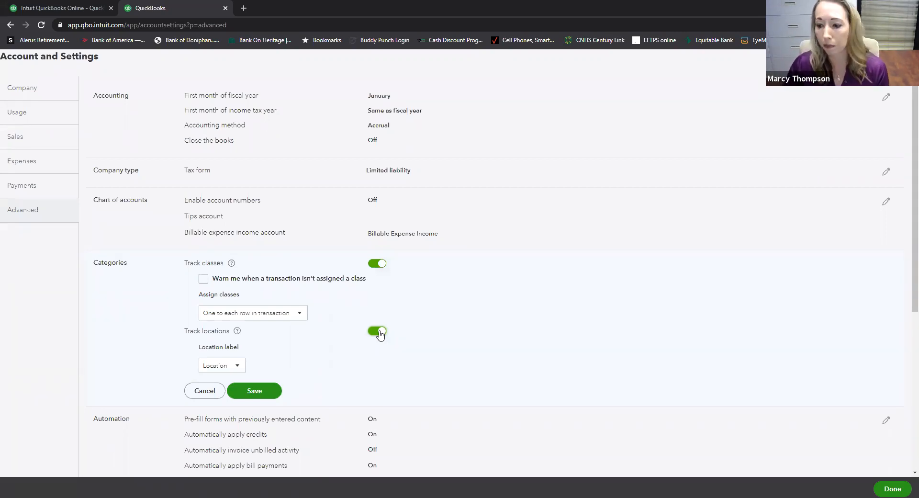
pyautogui.scroll(-1, 905, 209)
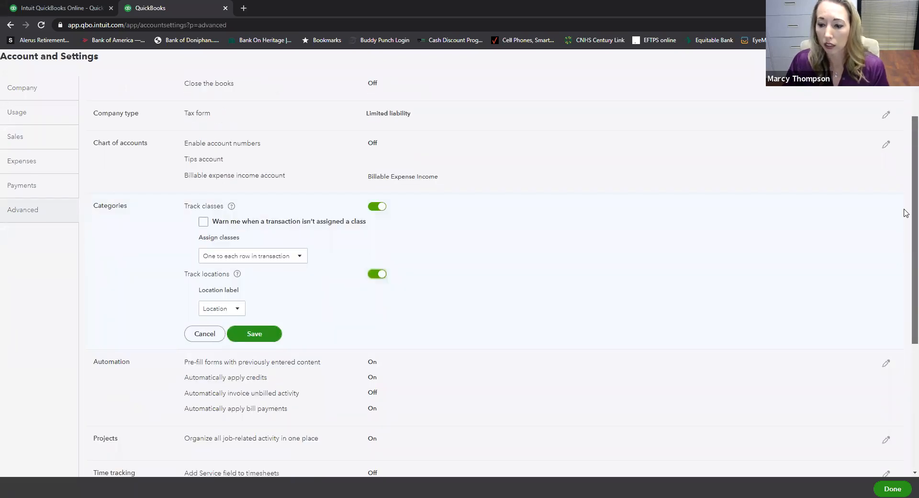
pyautogui.scroll(-1, 900, 431)
pyautogui.click(893, 488)
# - Leave settings unsaved, glance at the gear menu, then bring up the + New create menu
pyautogui.click(500, 289)
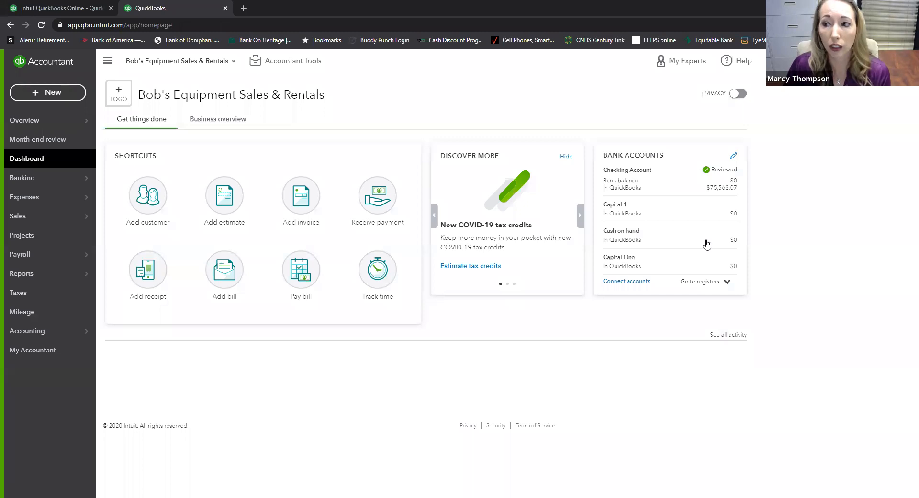
pyautogui.click(842, 61)
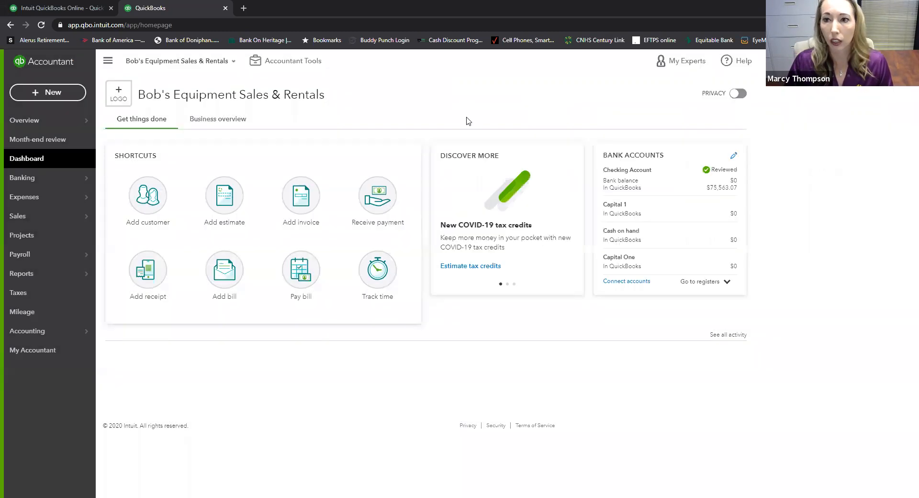
pyautogui.click(46, 94)
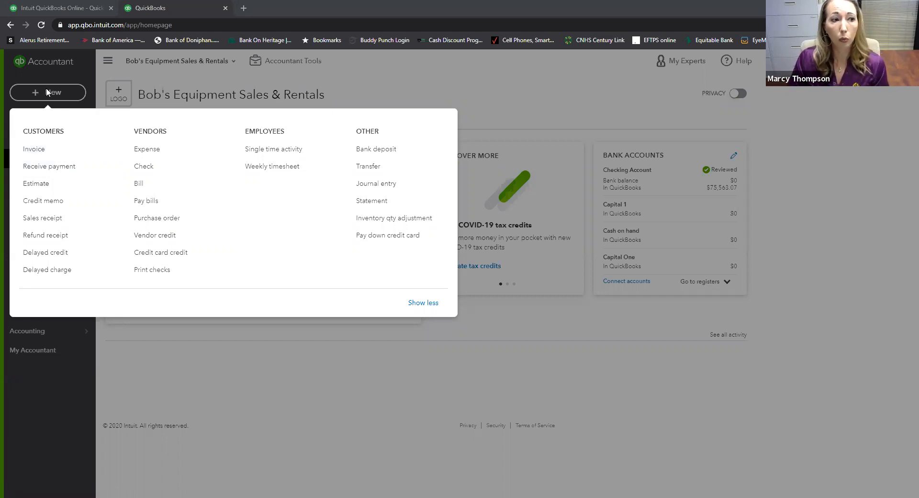
# - Close the + New menu to return to the dashboard with its Add invoice and Pay bill shortcuts
pyautogui.click(38, 154)
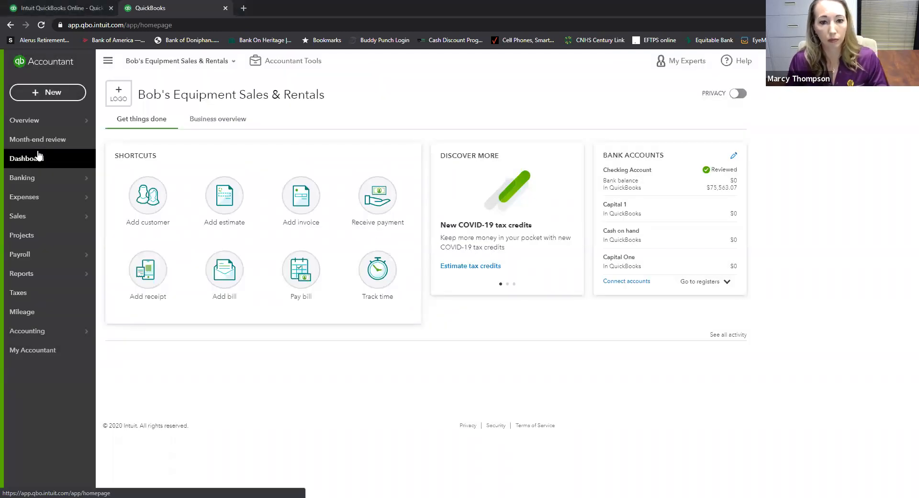
# - Start invoice #1014, add the customer's full name as a new customer, and open + Details
pyautogui.moveTo(48, 122)
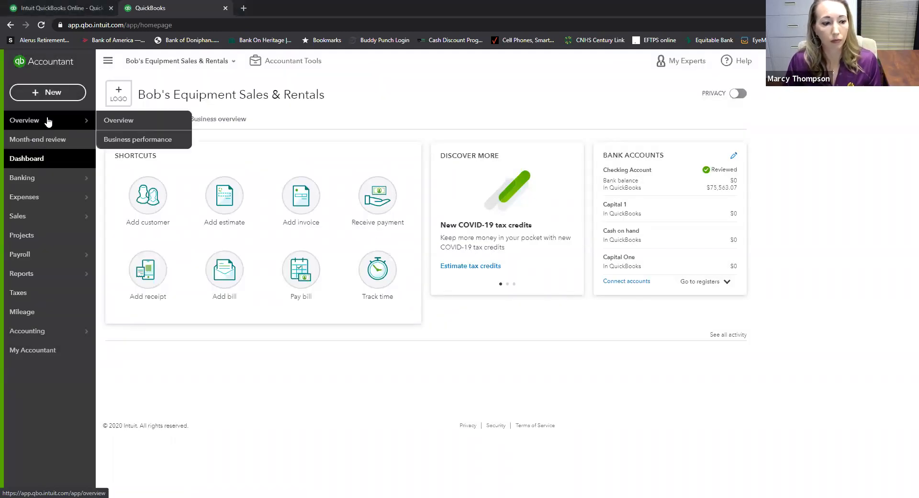
pyautogui.click(49, 94)
pyautogui.click(40, 152)
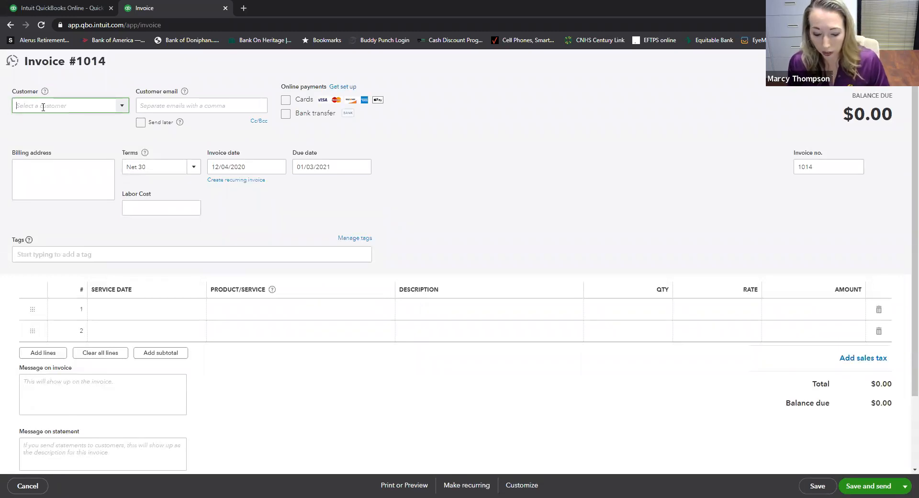
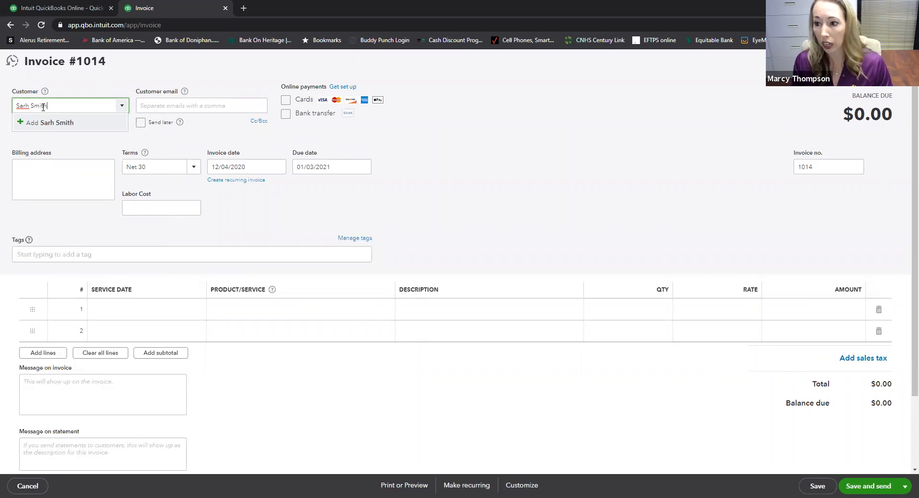
pyautogui.click(19, 123)
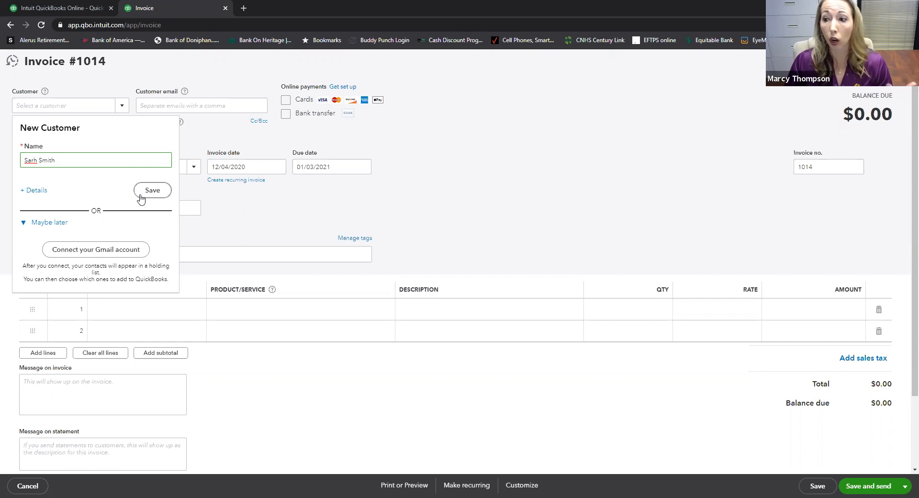
pyautogui.click(33, 191)
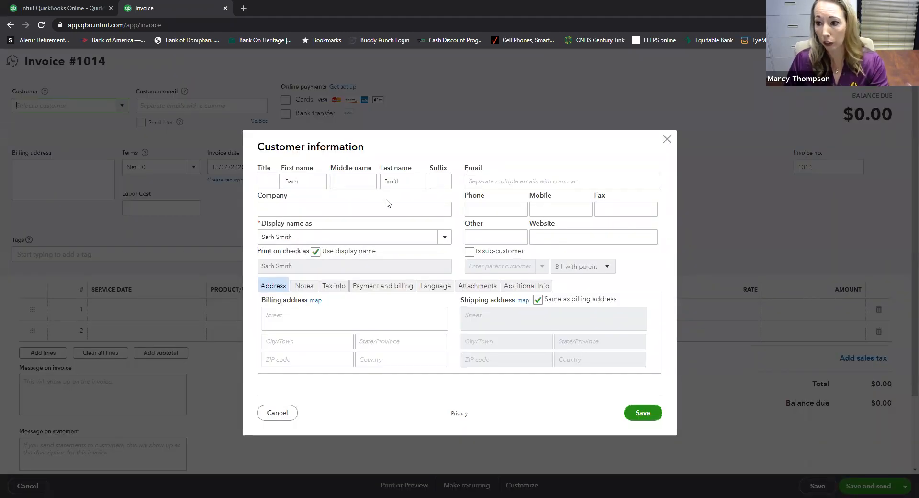
# - Enter company Hills Sanitation and fill the e-mail, phone and billing address from a saved contact
pyautogui.click(351, 211)
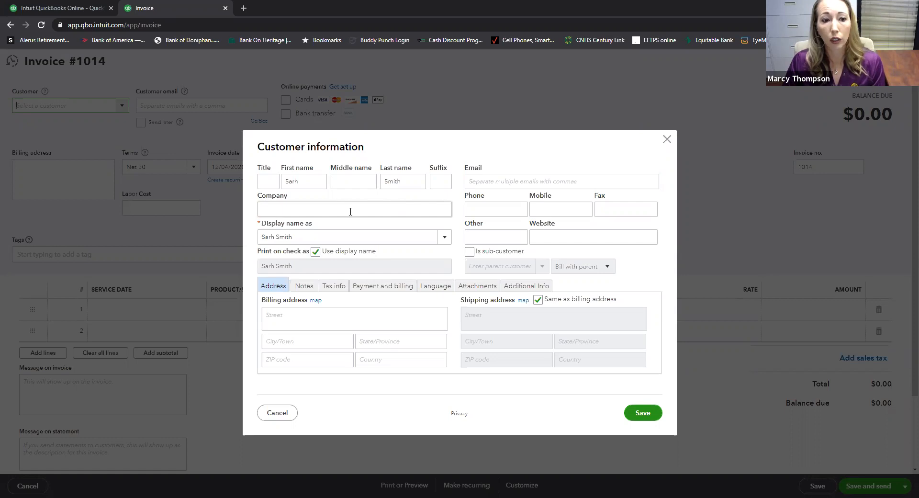
pyautogui.click(352, 211)
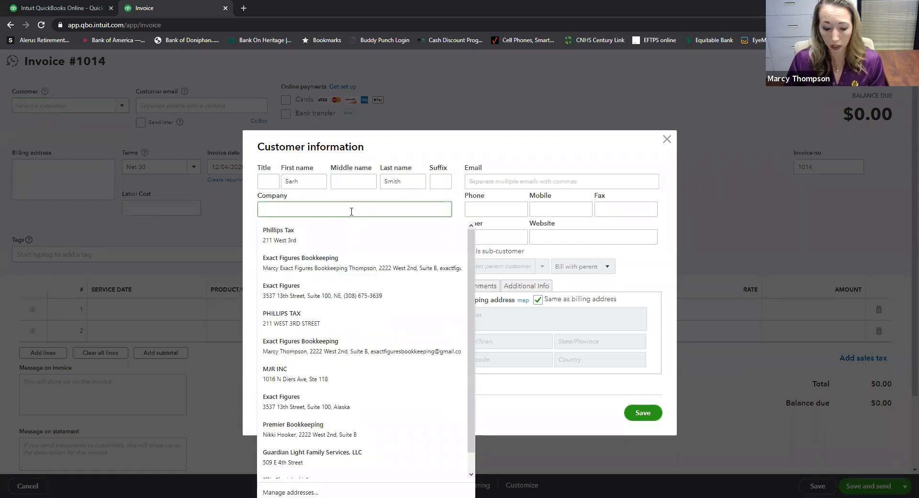
pyautogui.write('Hills Sanitation')
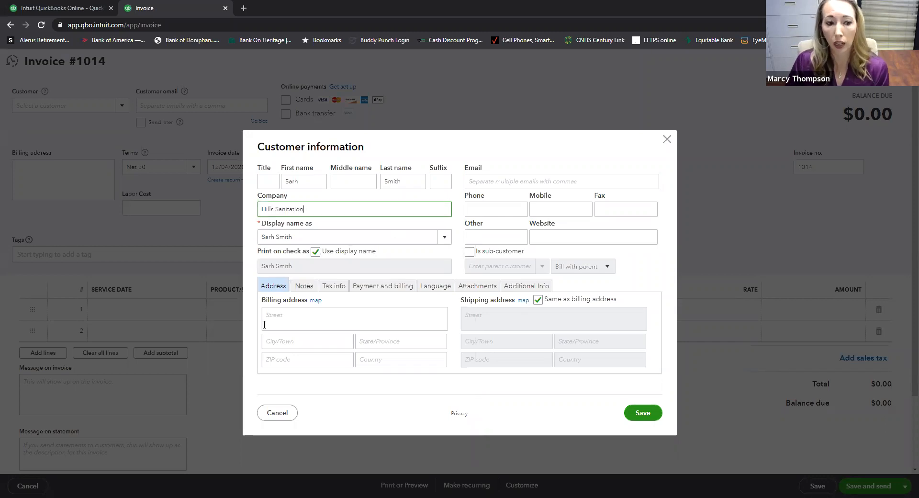
pyautogui.click(374, 321)
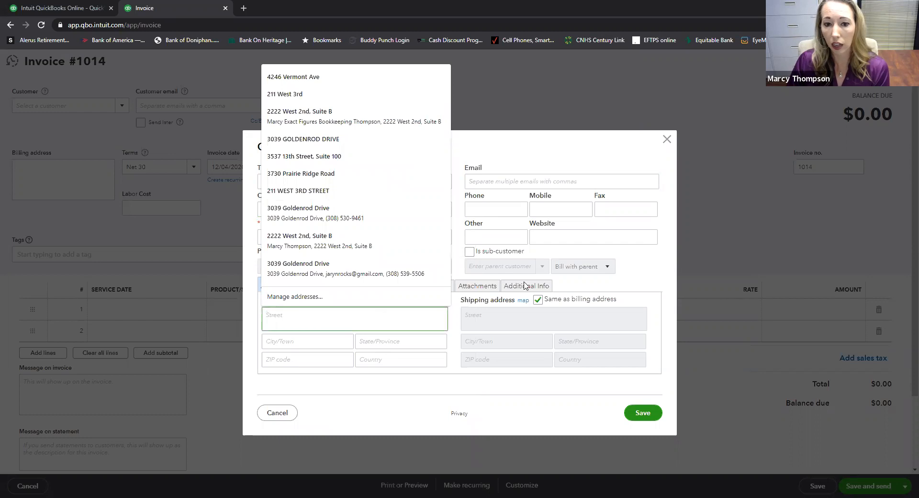
pyautogui.click(499, 180)
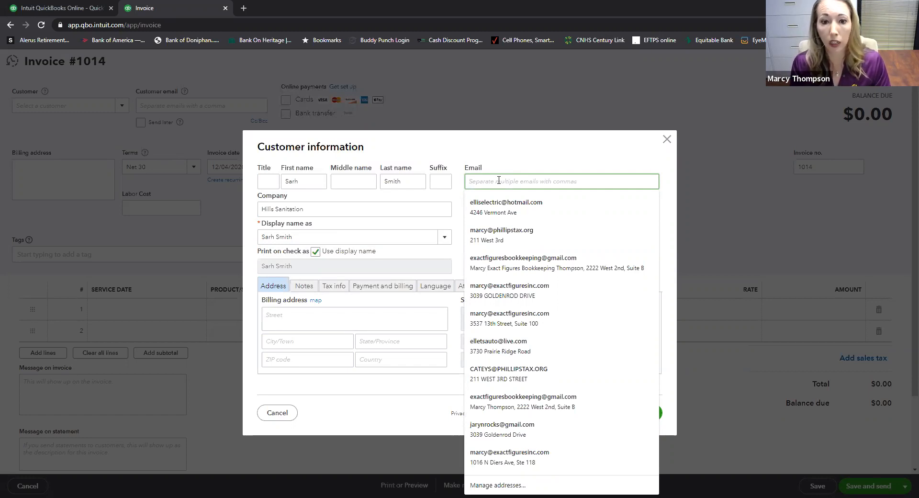
pyautogui.click(503, 235)
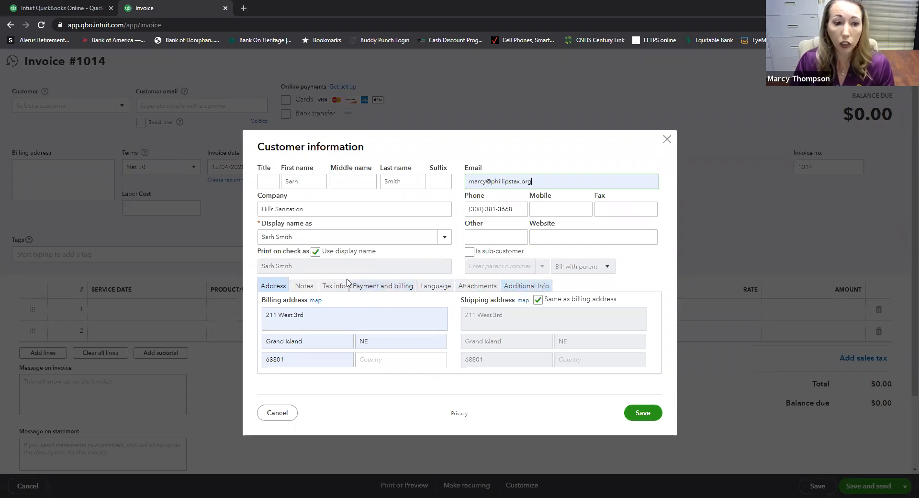
pyautogui.click(302, 287)
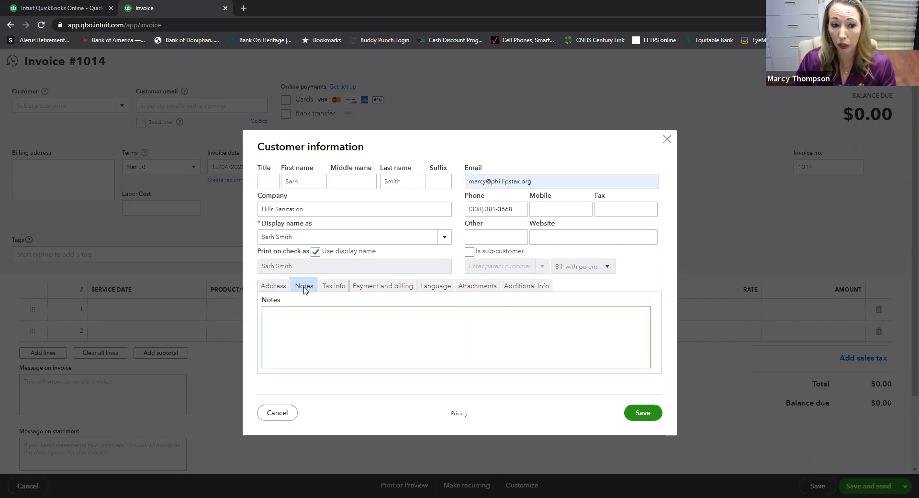
# - Review the Tax info tab, then the Payment and billing tab showing delivery method None
pyautogui.click(341, 287)
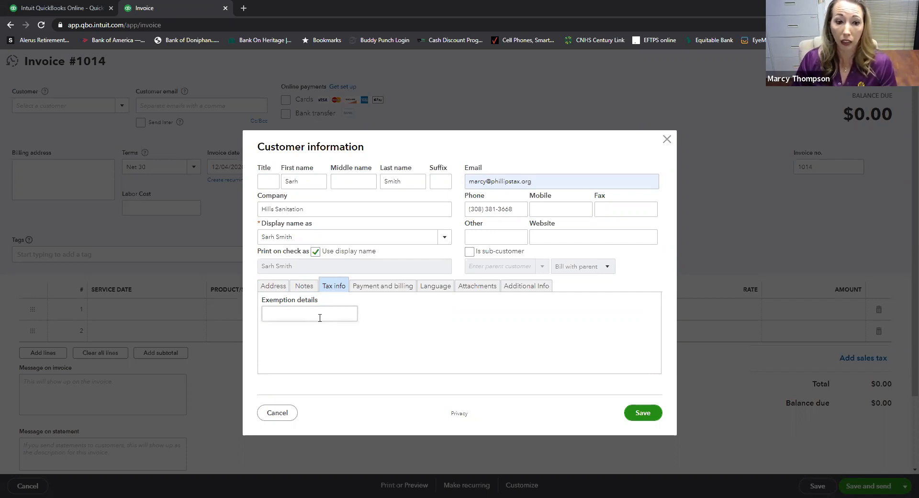
pyautogui.click(389, 289)
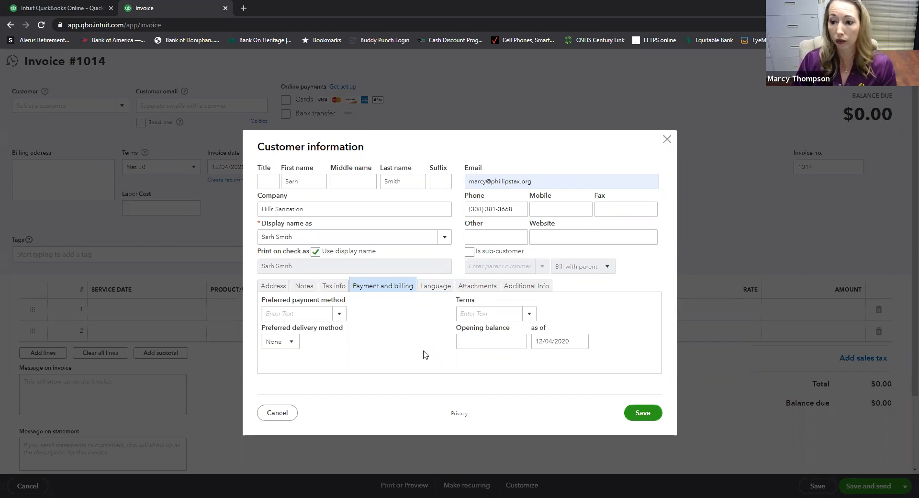
# - Save the Hills Sanitation customer to invoice #1014 and enable bank transfer as an online payment
pyautogui.click(645, 414)
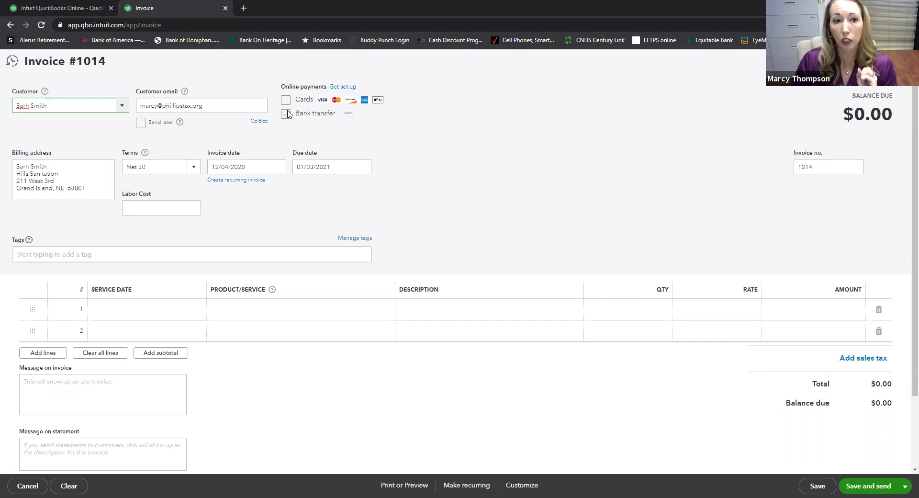
pyautogui.click(285, 114)
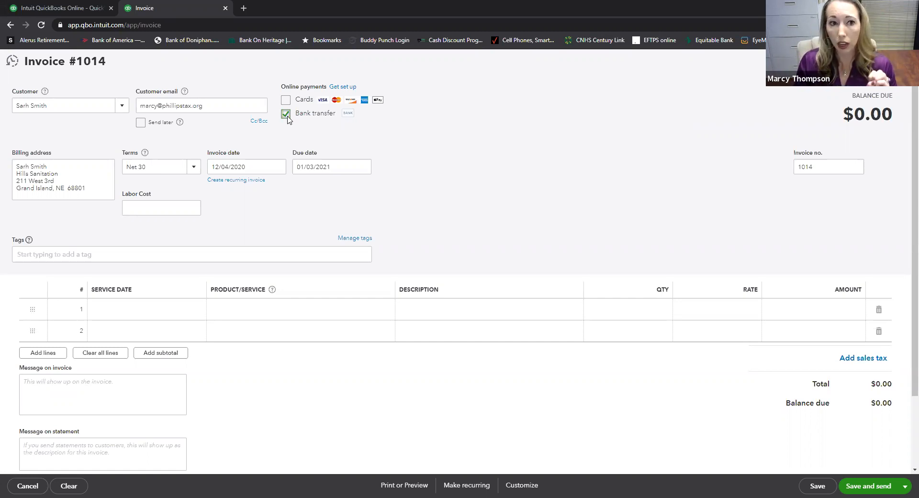
# - Switch the Bank transfer online payment option off, then back on
pyautogui.click(286, 115)
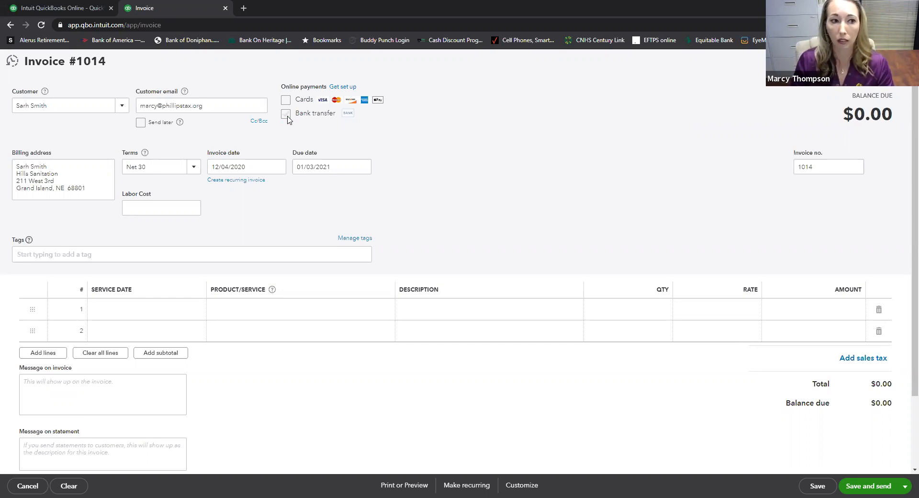
pyautogui.click(287, 116)
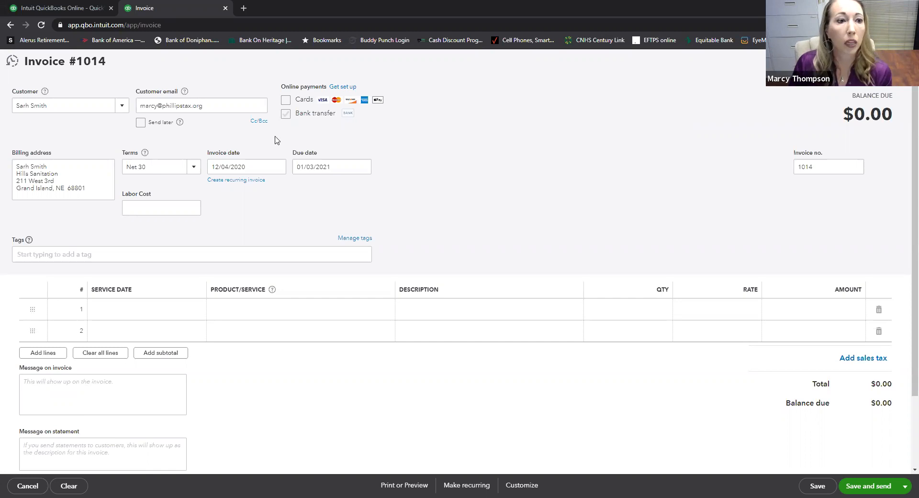
# - Change the invoice date from 12/04/2020 to 10/01/2020, making it due 10/31/2020
pyautogui.moveTo(253, 166); pyautogui.dragTo(209, 165)
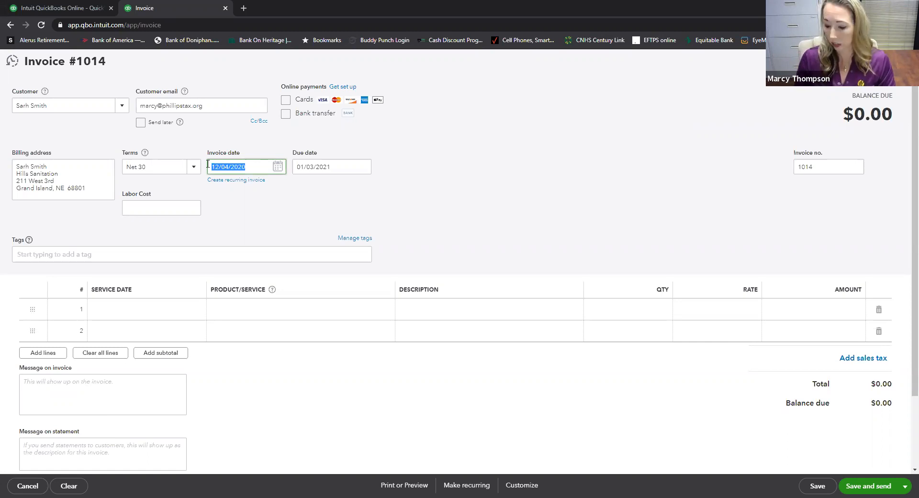
pyautogui.write('10.0')
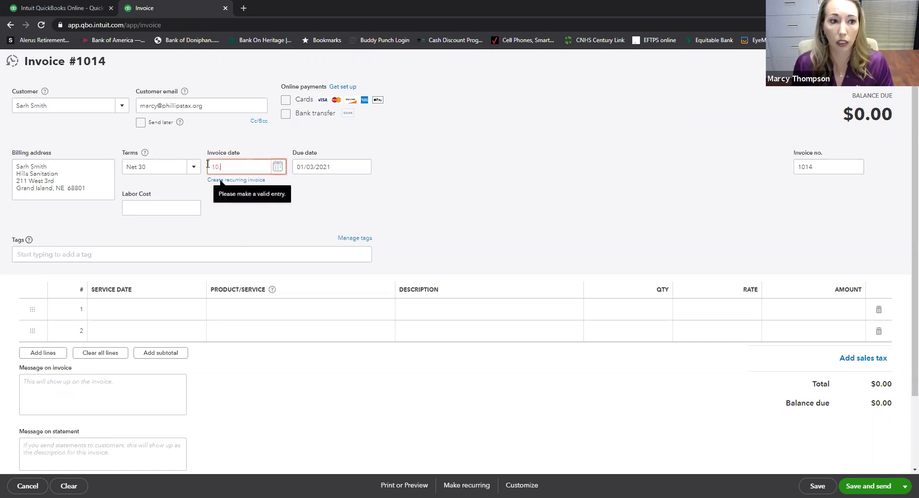
pyautogui.press('BackSpace')
pyautogui.write('/01')
pyautogui.press('Tab')
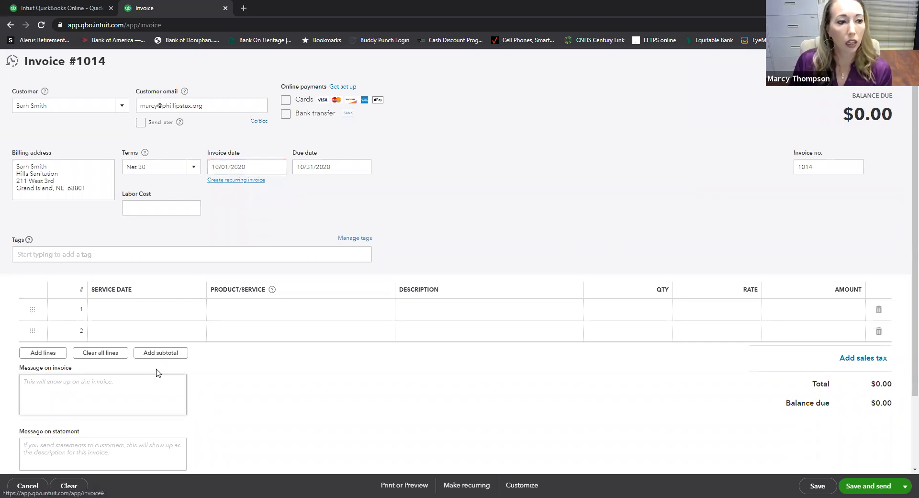
pyautogui.click(158, 312)
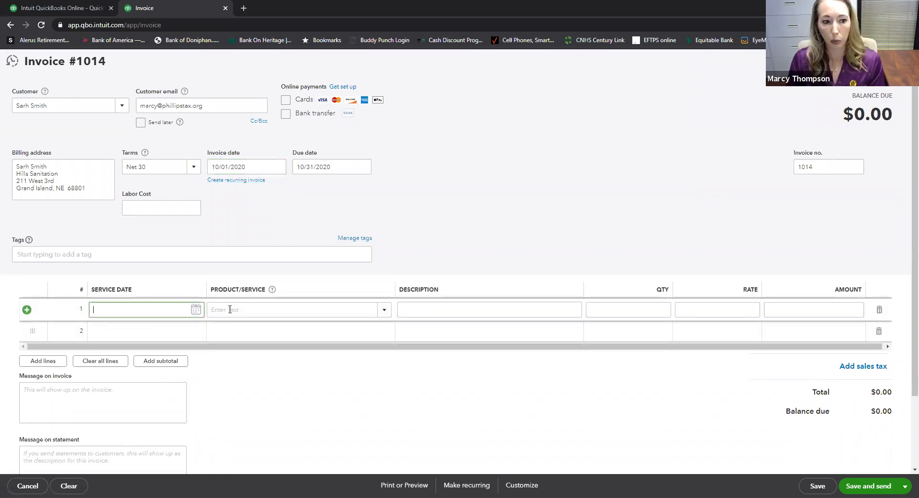
# - Set the first invoice line's service date to 10/01/2020
pyautogui.write('1201')
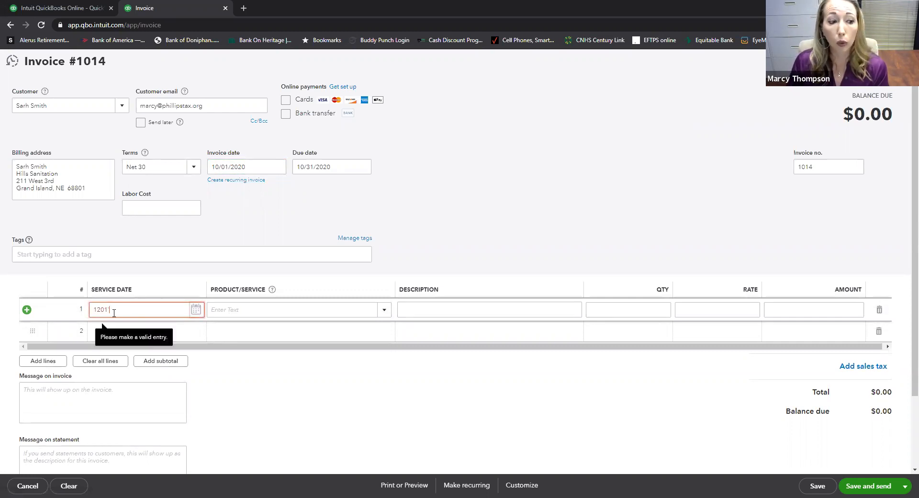
pyautogui.moveTo(129, 310); pyautogui.dragTo(51, 312)
pyautogui.press('BackSpace')
pyautogui.write('12')
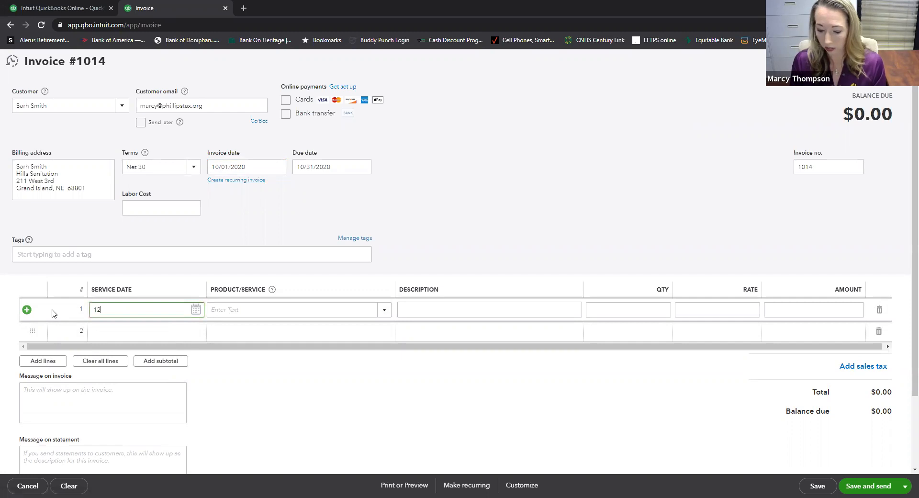
pyautogui.press('BackSpace')
pyautogui.write('1001')
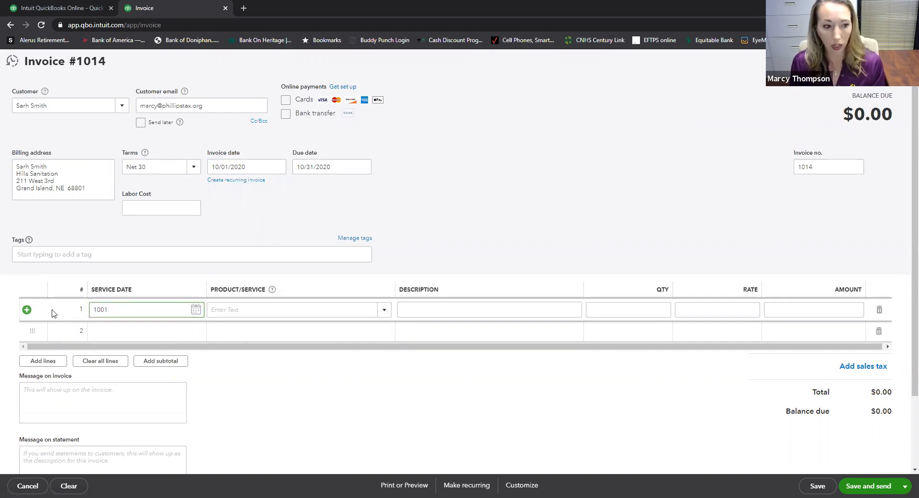
pyautogui.press('Tab')
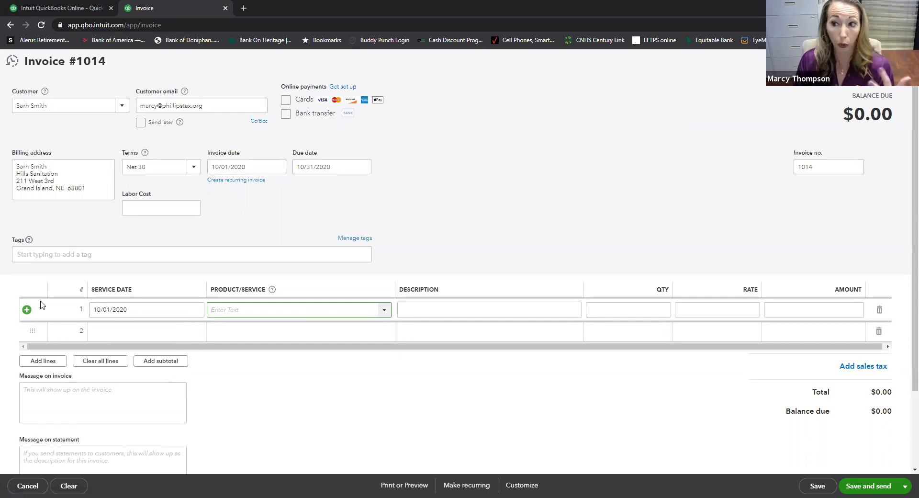
# - Set the second invoice line's service date to 10/06/2020
pyautogui.click(144, 336)
pyautogui.write('106')
pyautogui.press('BackSpace')
pyautogui.press('BackSpace')
pyautogui.press('BackSpace')
pyautogui.write('10/06')
pyautogui.press('Tab')
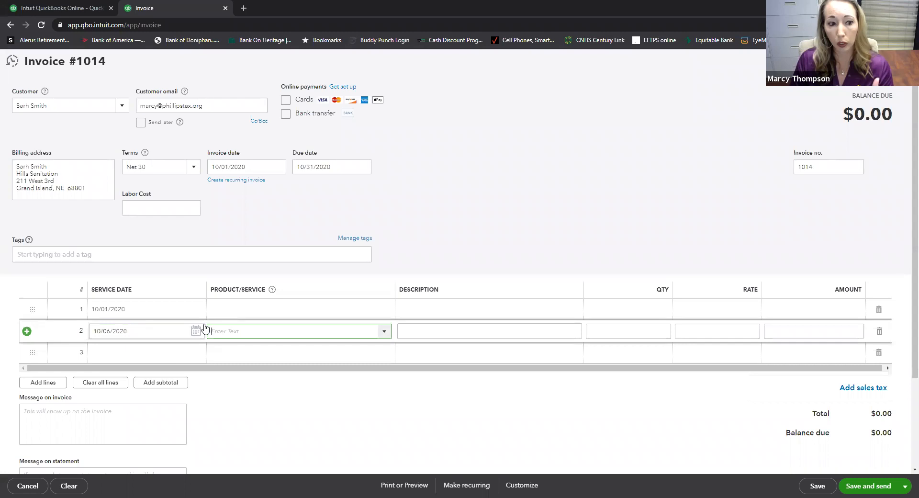
pyautogui.click(215, 314)
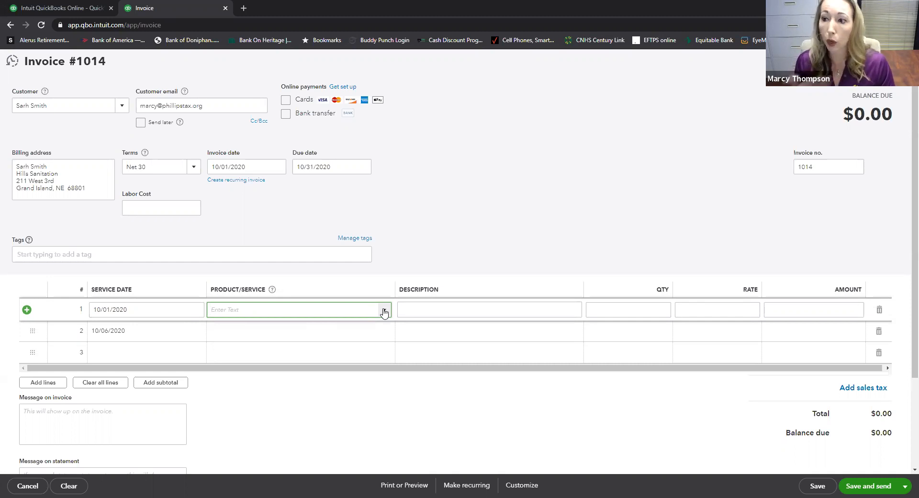
# - Enter Lawn in line 1's Product/Service and choose to add it as a new item
pyautogui.write('Lawn')
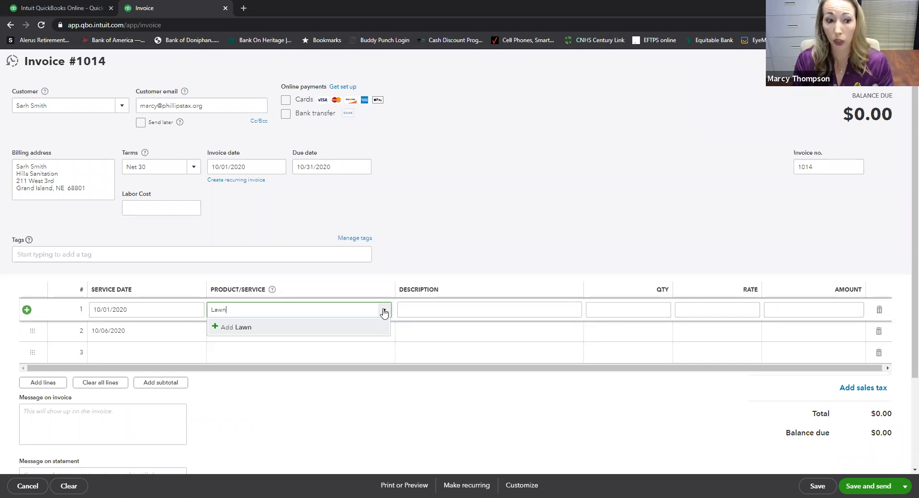
pyautogui.click(384, 312)
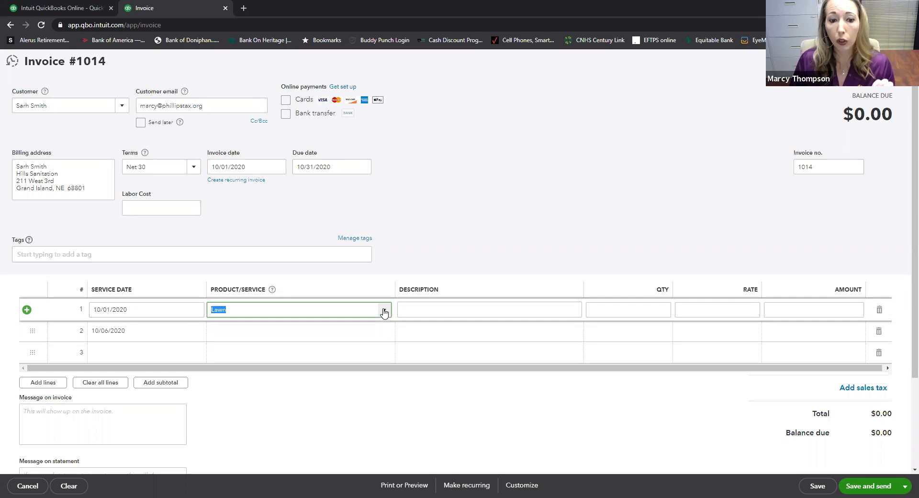
pyautogui.click(384, 312)
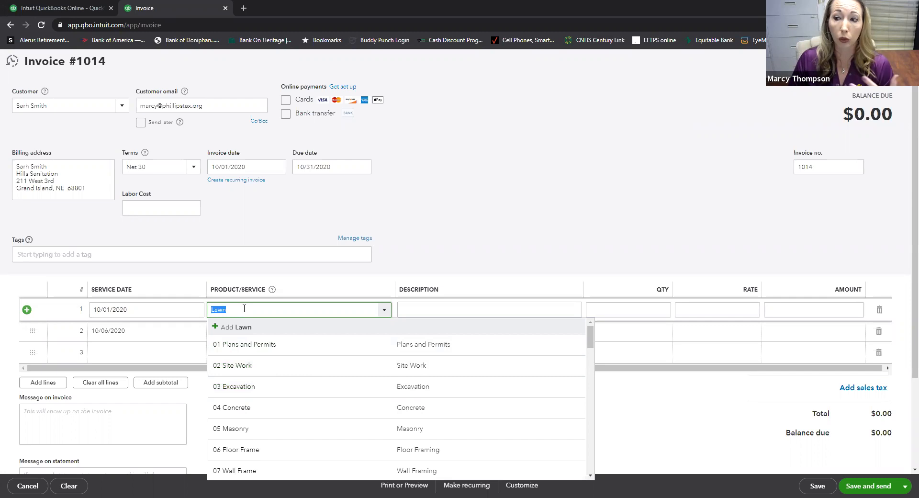
pyautogui.click(217, 328)
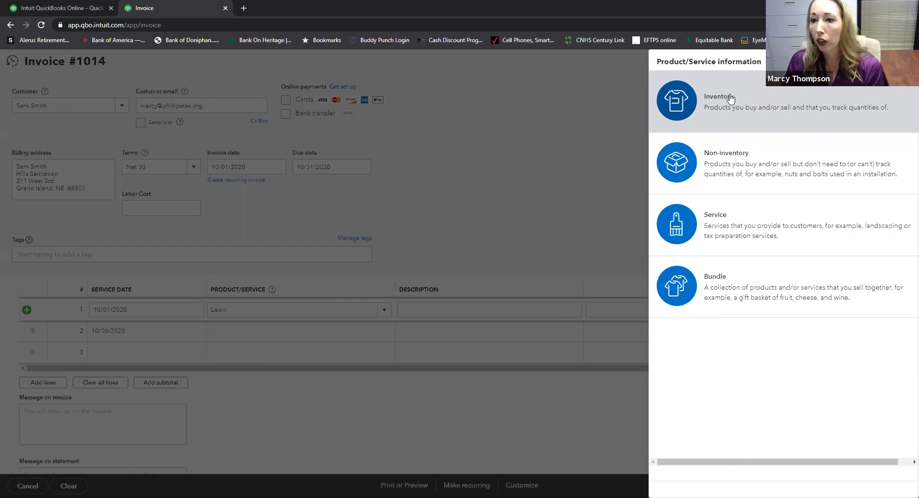
# - Make the new item a Service named Lawn Mowing with a sales price of 46.00
pyautogui.click(748, 229)
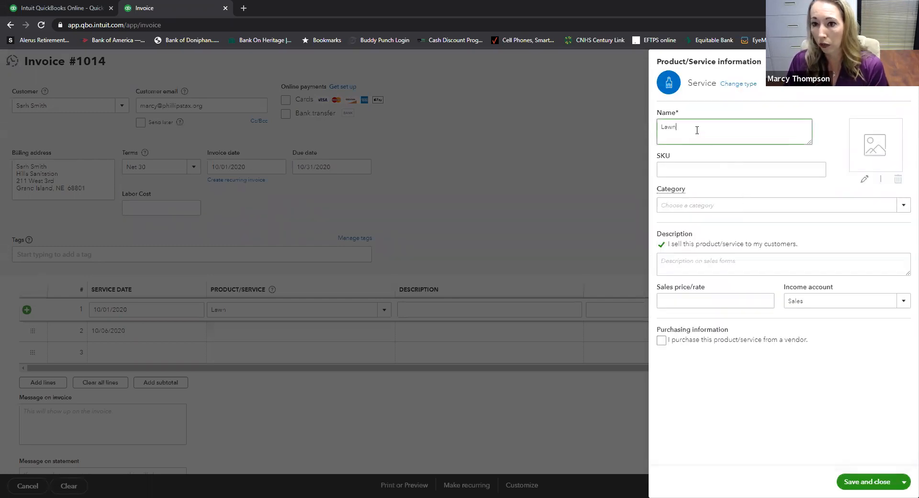
pyautogui.write('Mowing')
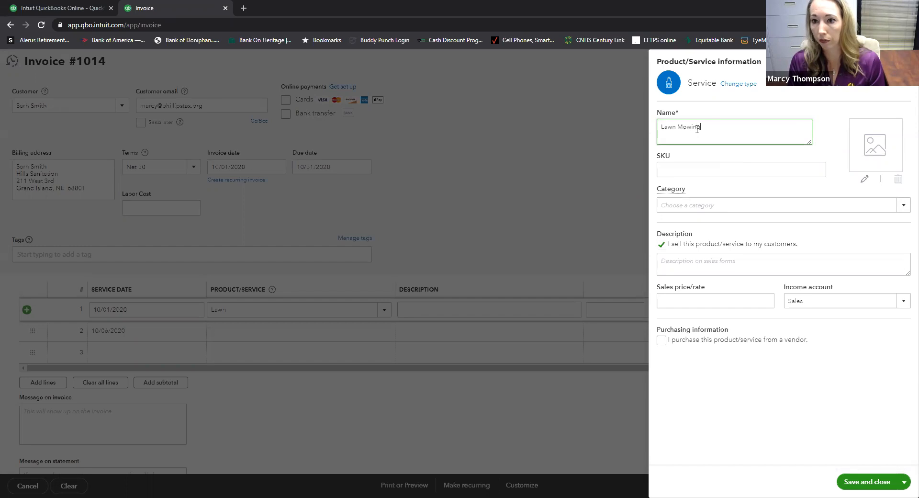
pyautogui.press('Tab')
pyautogui.click(704, 167)
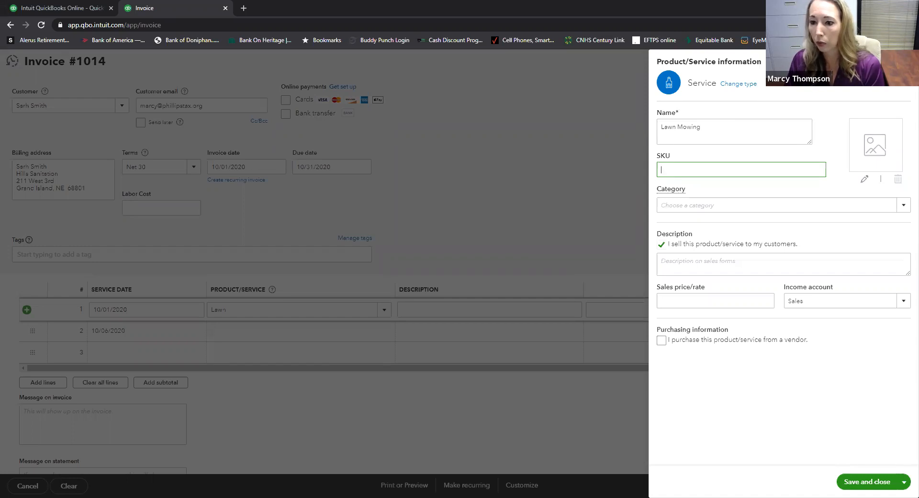
pyautogui.click(733, 298)
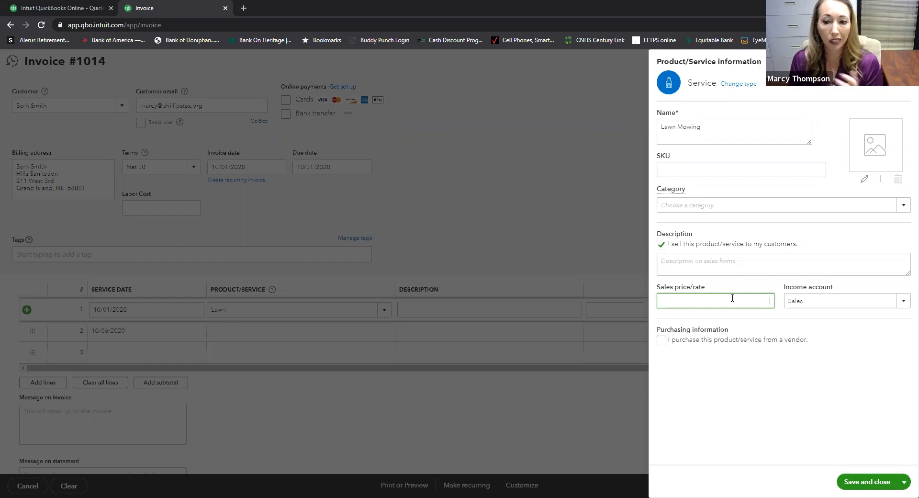
pyautogui.write('46.00')
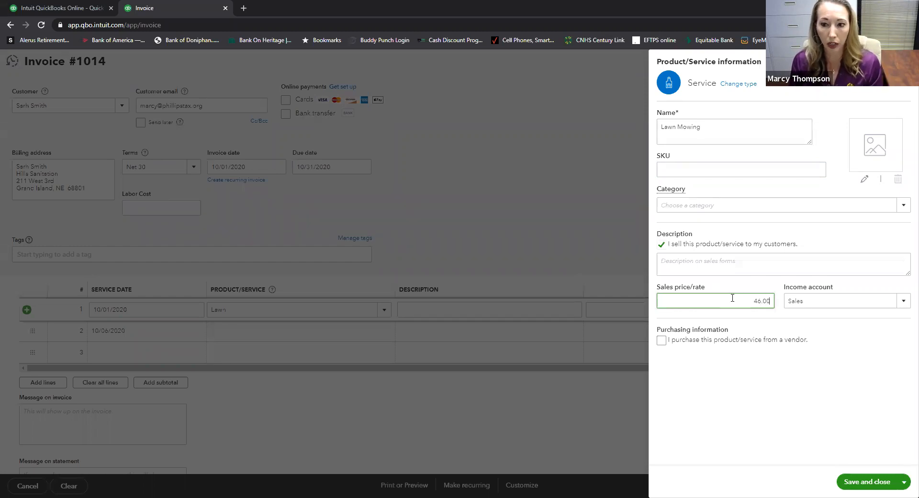
pyautogui.press('Tab')
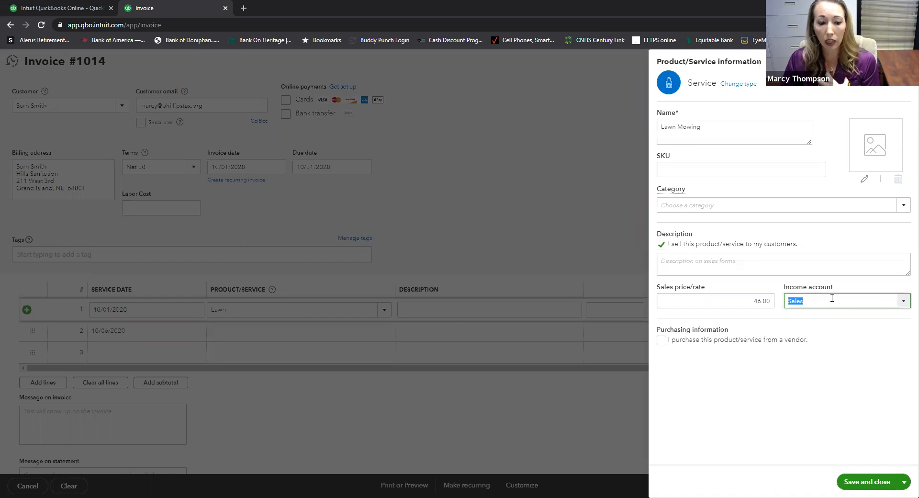
pyautogui.click(904, 303)
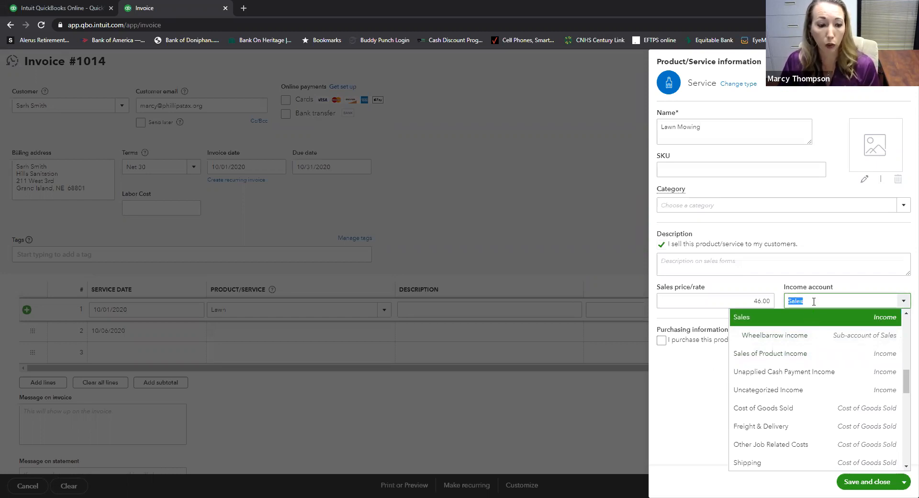
pyautogui.click(884, 326)
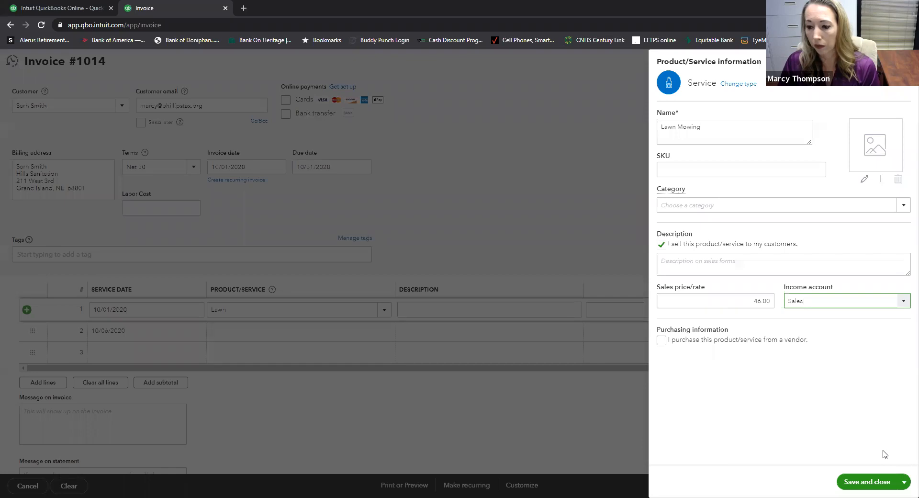
# - Save the Lawn Mowing service so line 1 bills qty 1 at 46, totalling $46.00
pyautogui.click(895, 483)
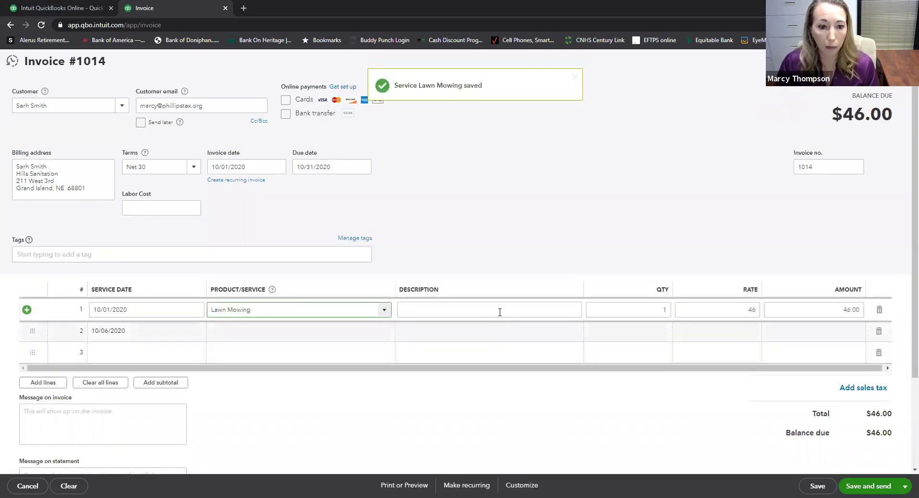
pyautogui.click(501, 311)
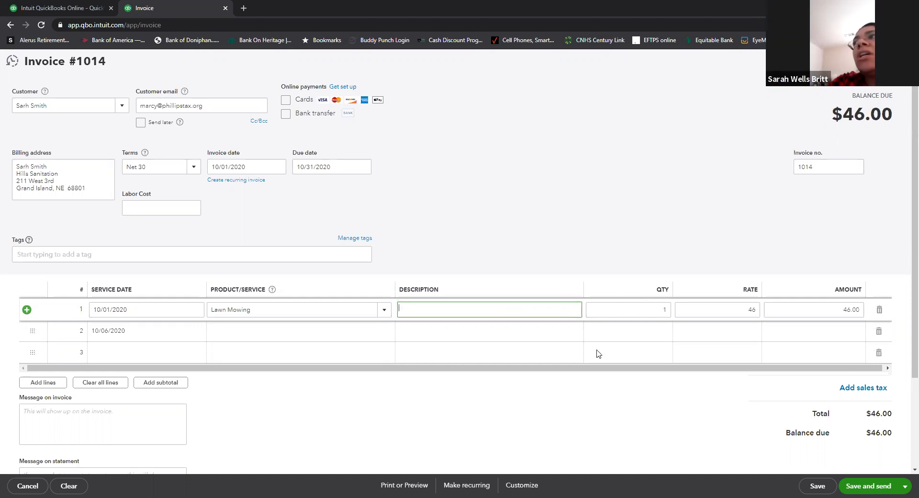
# - Select text in the invoice totals area of invoice #1014
pyautogui.moveTo(535, 460); pyautogui.dragTo(533, 450)
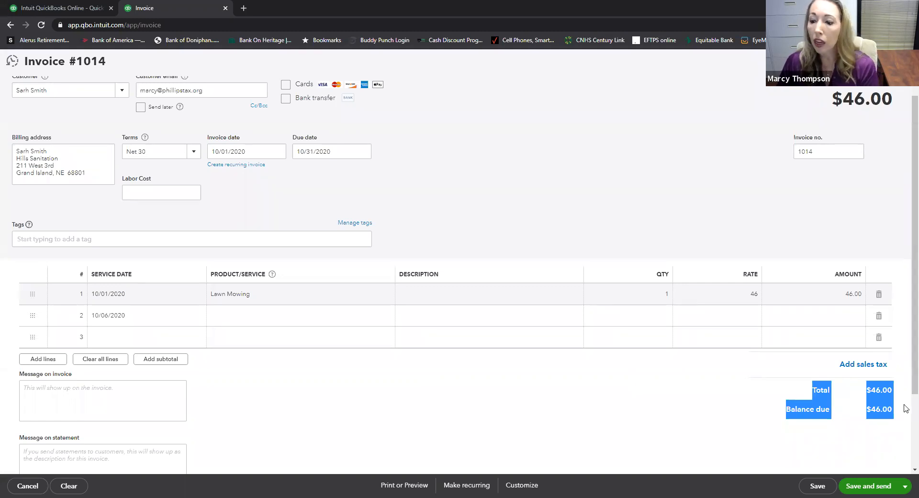
# - Edit line 1's description, then save and close invoice 1014
pyautogui.click(880, 454)
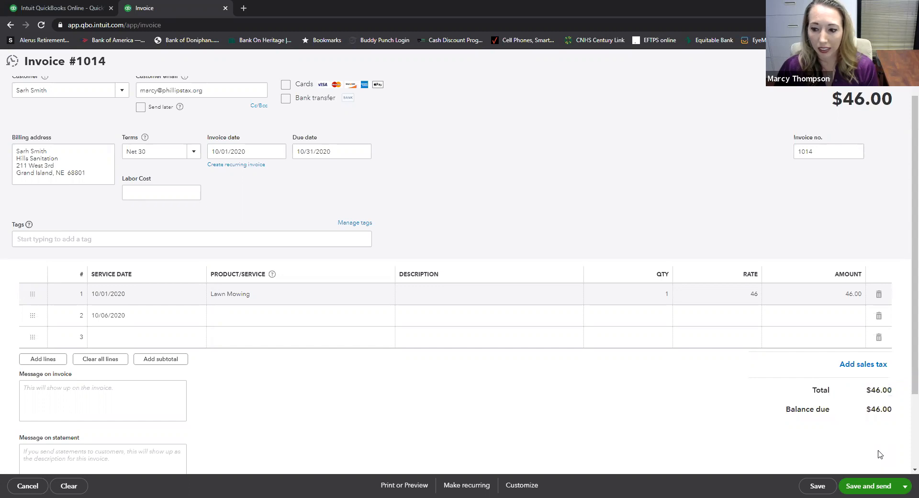
pyautogui.click(508, 298)
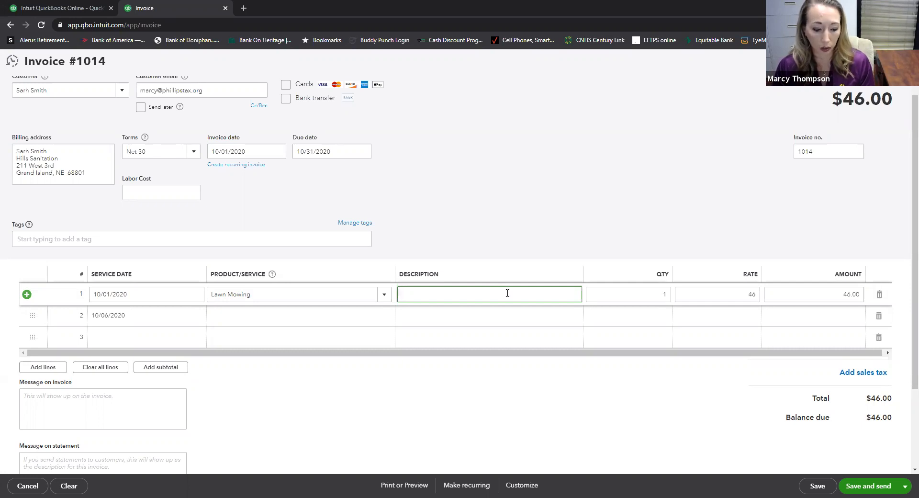
pyautogui.press('Tab')
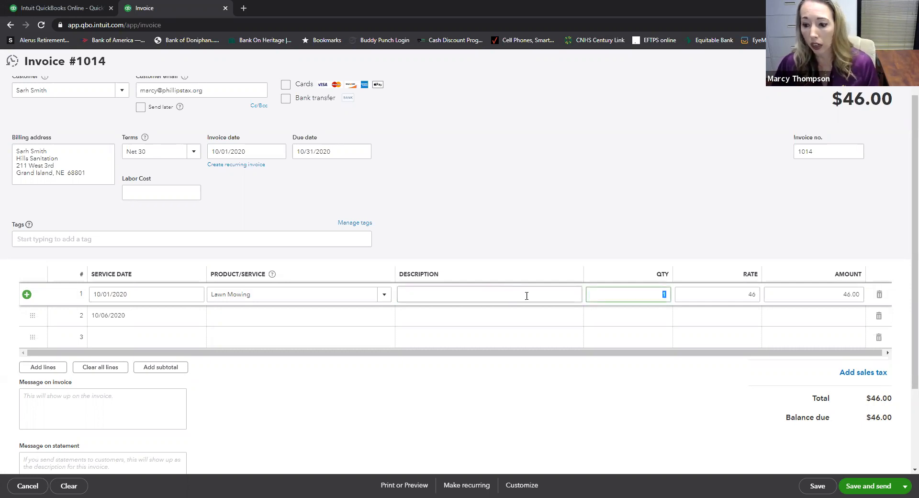
pyautogui.click(902, 487)
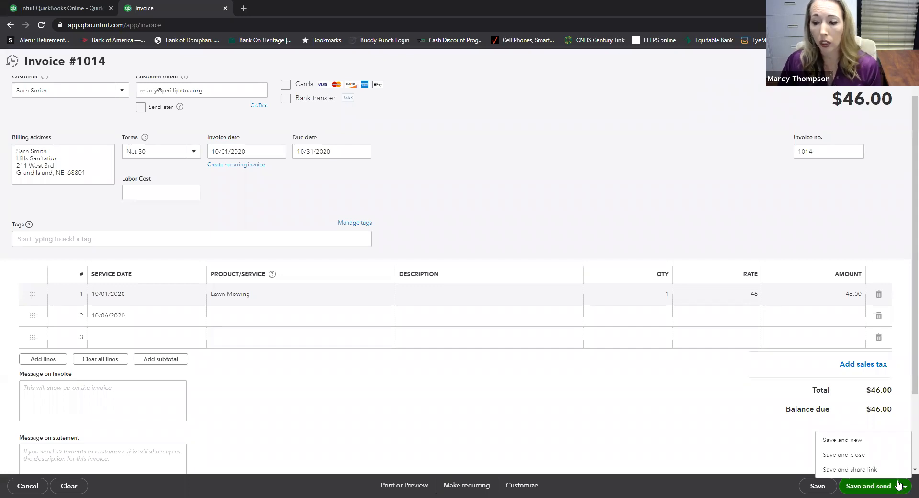
pyautogui.click(848, 458)
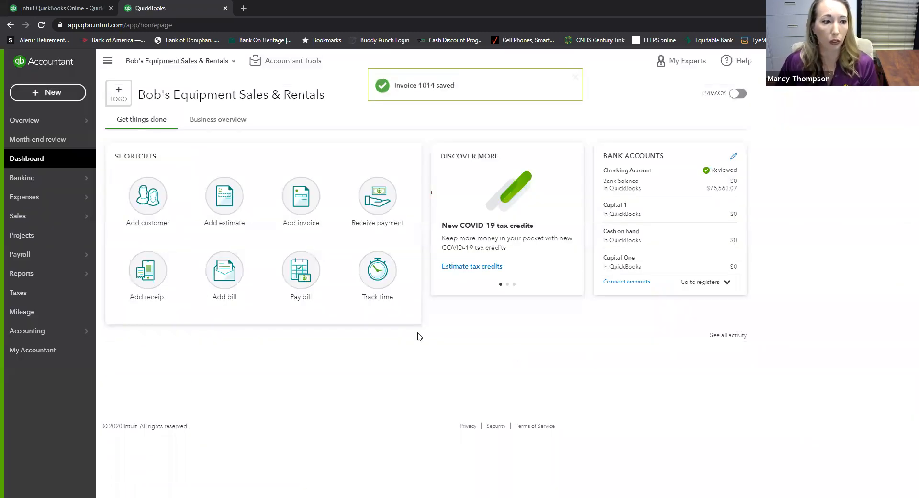
# - Look over the Payroll, Banking, Sales and Accounting sections, then open Accounting > Chart of Accounts
pyautogui.moveTo(89, 253)
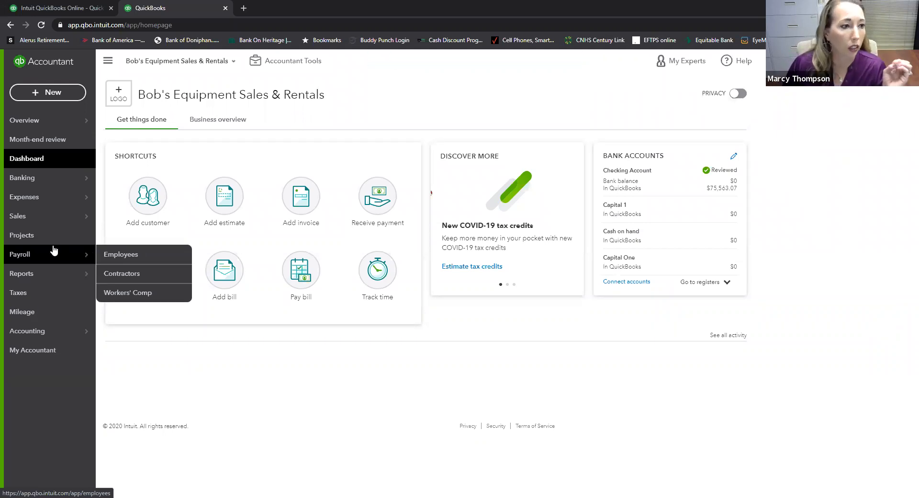
pyautogui.moveTo(59, 226)
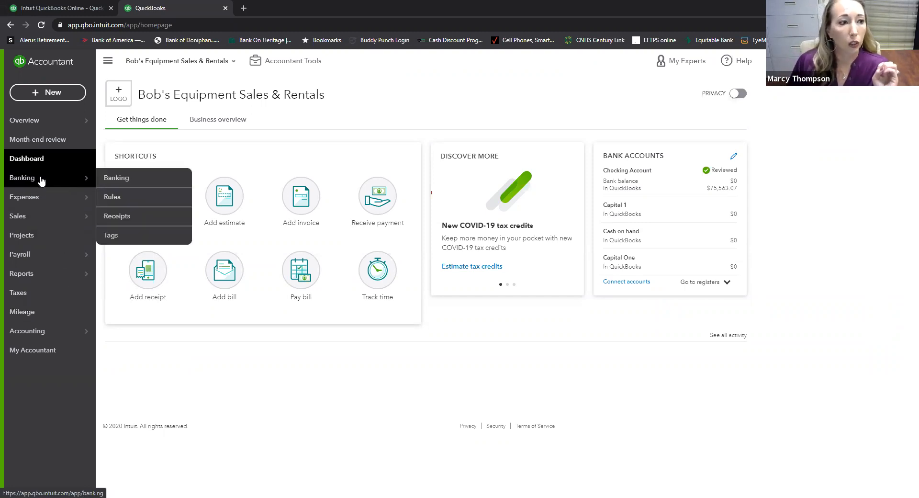
pyautogui.moveTo(48, 201)
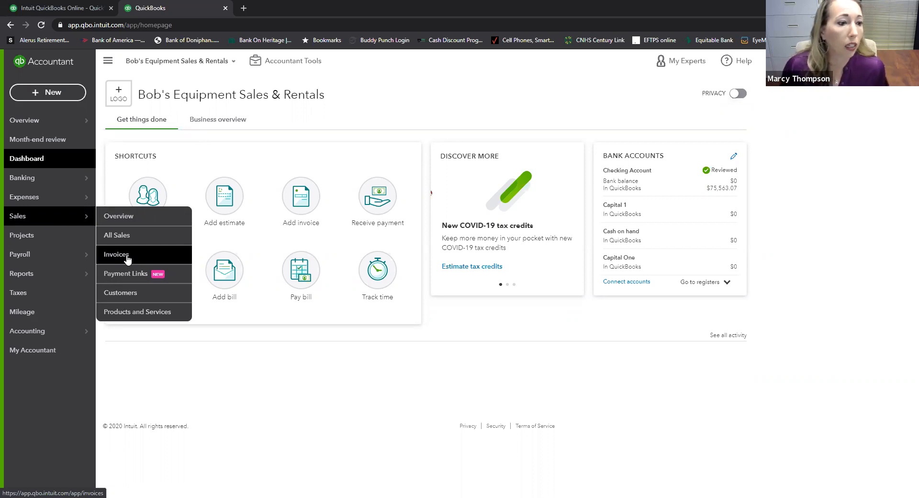
pyautogui.moveTo(69, 331)
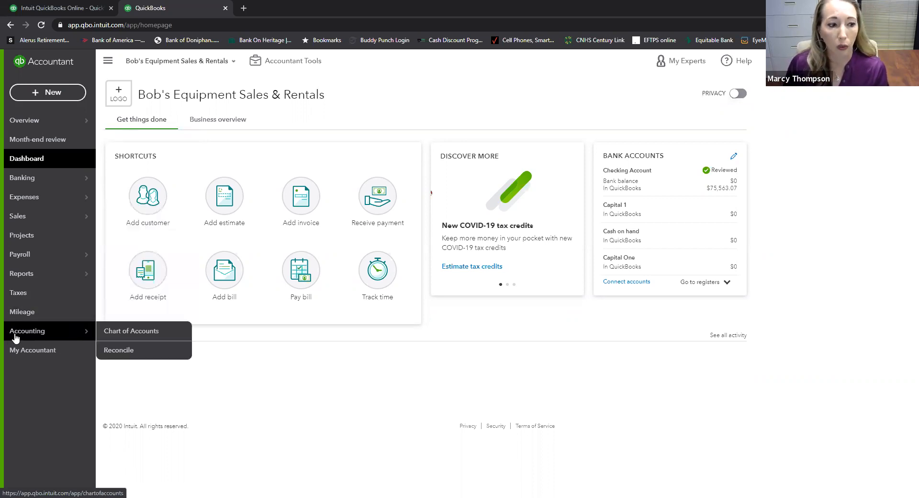
pyautogui.click(134, 337)
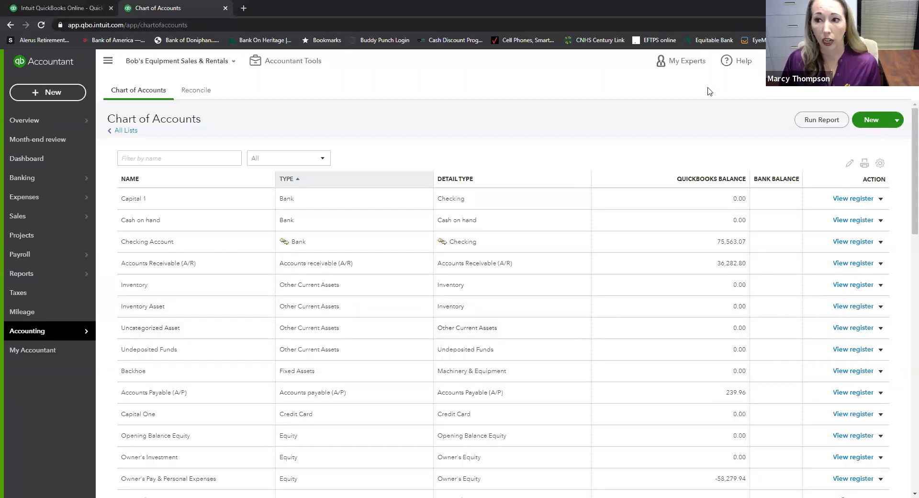
# - Start a new account from the Chart of Accounts, opening the Account form
pyautogui.click(877, 120)
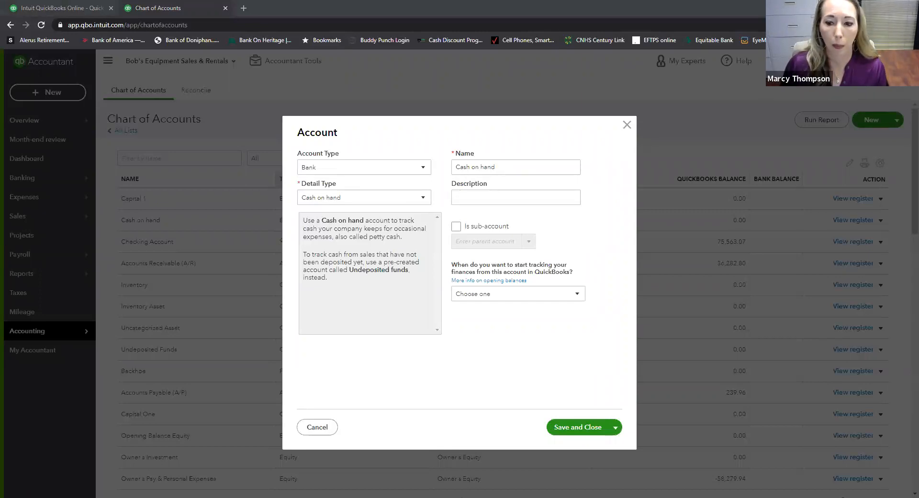
# - Switch to PowerPoint slide 6 showing the ALICE account categories
pyautogui.hotkey('alt', 'Tab')
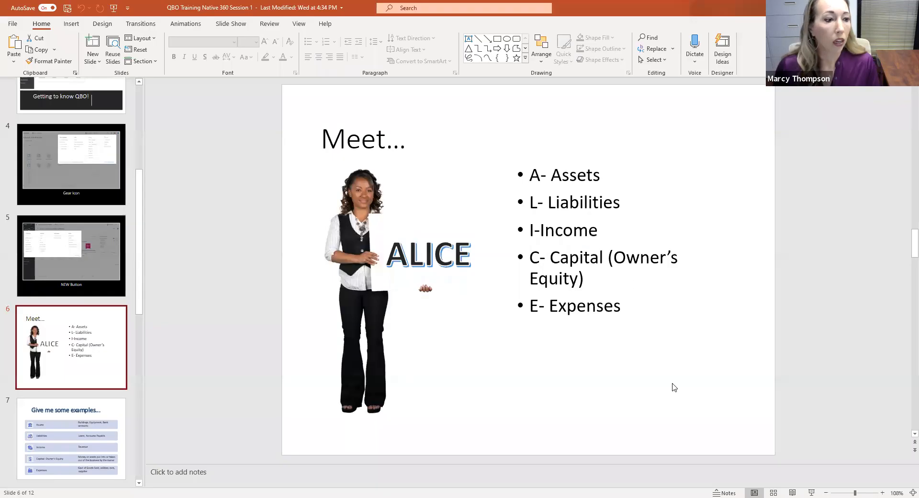
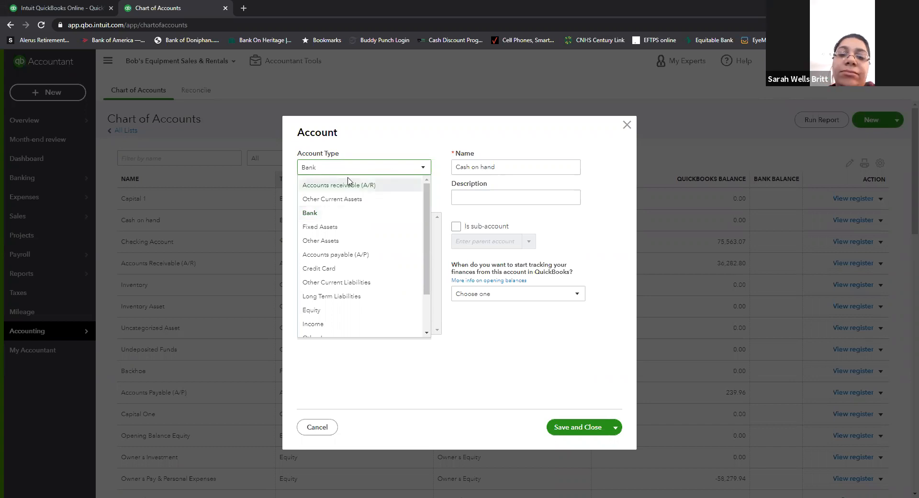
# - Try Bank as the account type, then switch the new account to Expenses
pyautogui.click(322, 213)
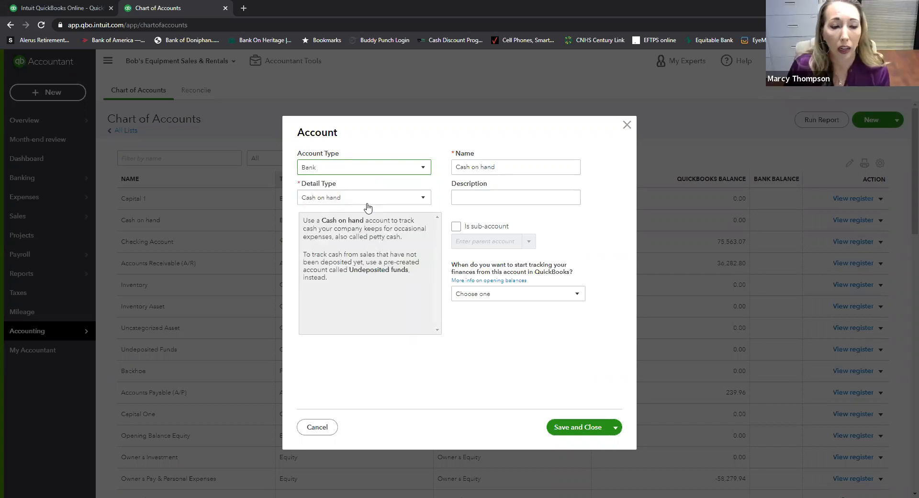
pyautogui.click(424, 198)
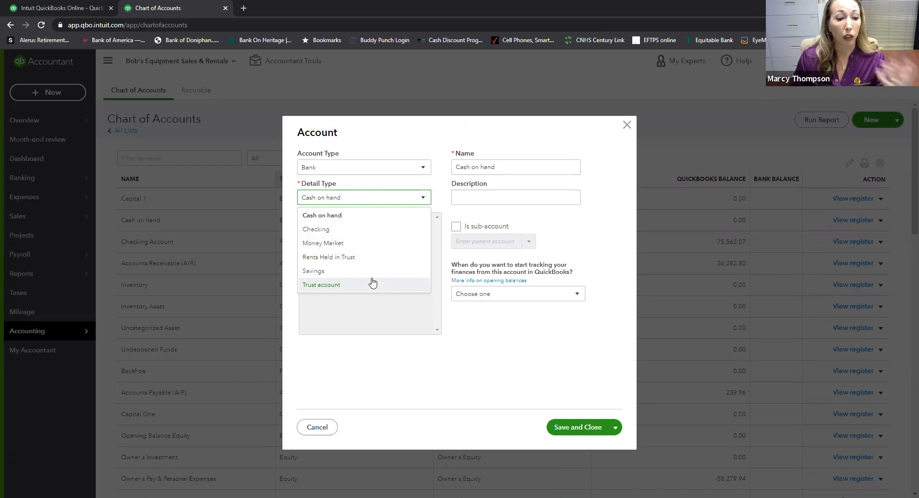
pyautogui.click(423, 168)
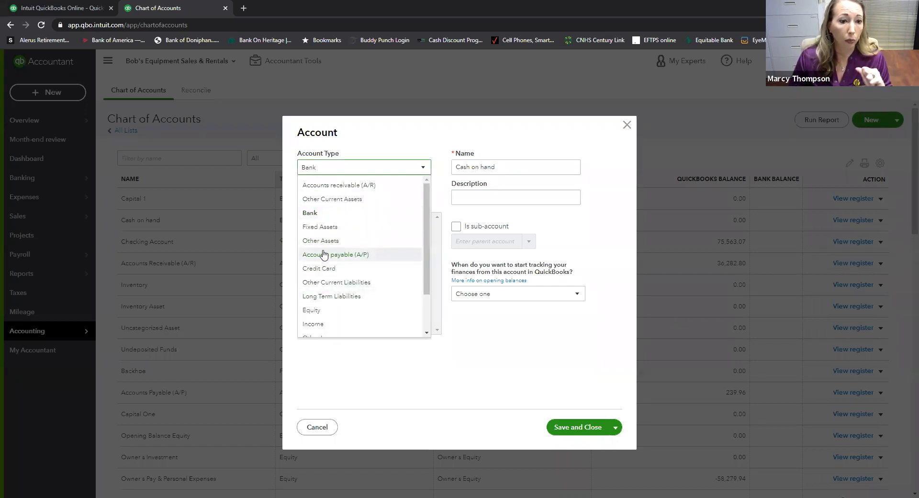
pyautogui.scroll(-1, 323, 269)
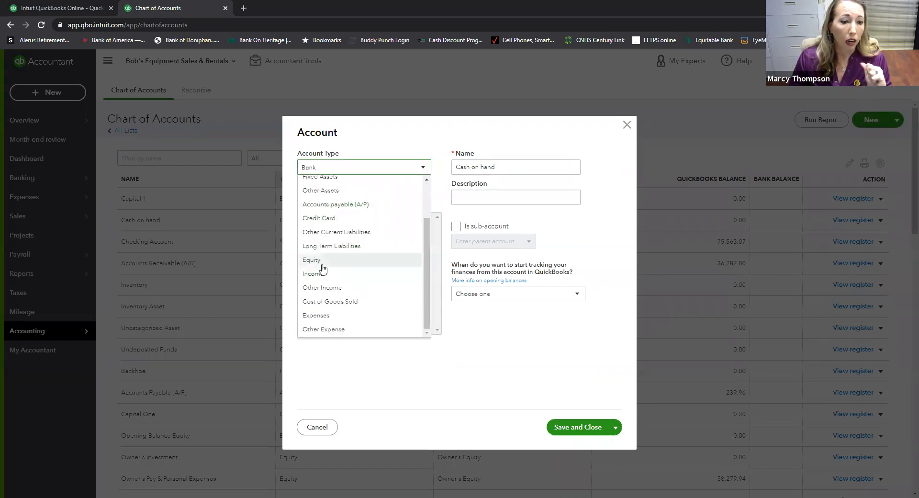
pyautogui.click(317, 316)
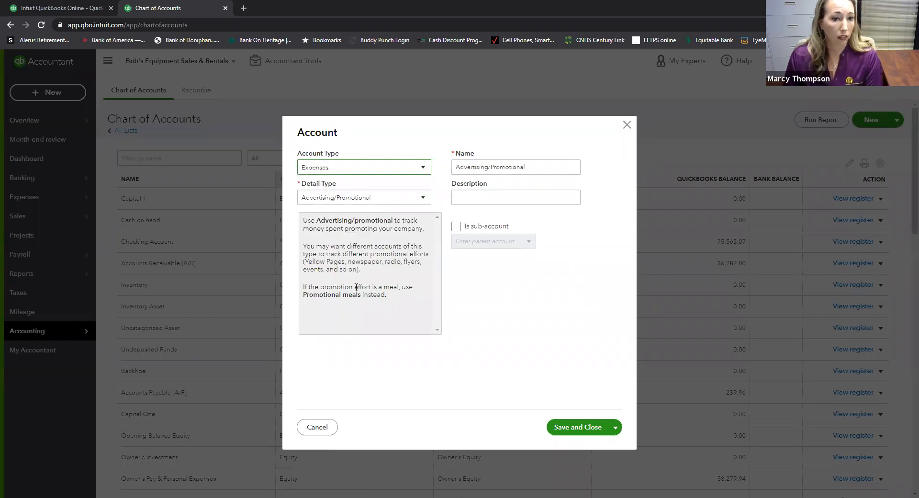
# - Browse the Expenses detail type choices
pyautogui.click(419, 202)
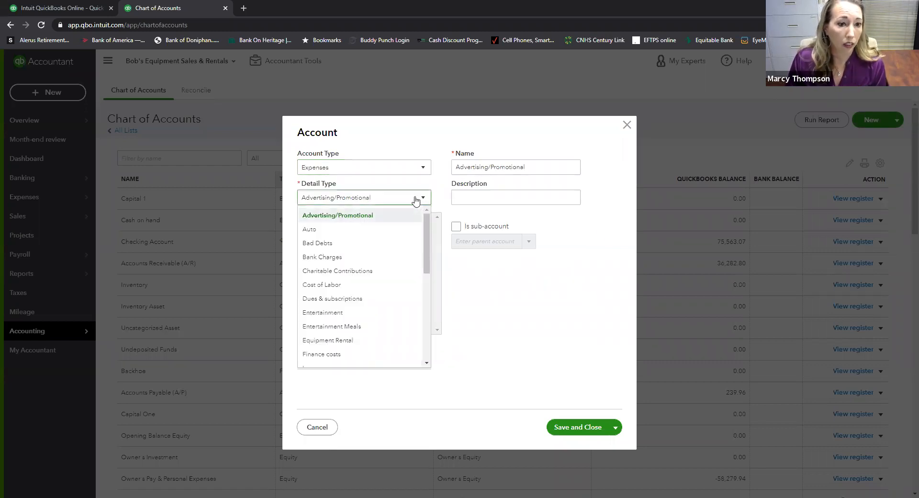
pyautogui.scroll(-1, 358, 261)
pyautogui.scroll(-3, 357, 264)
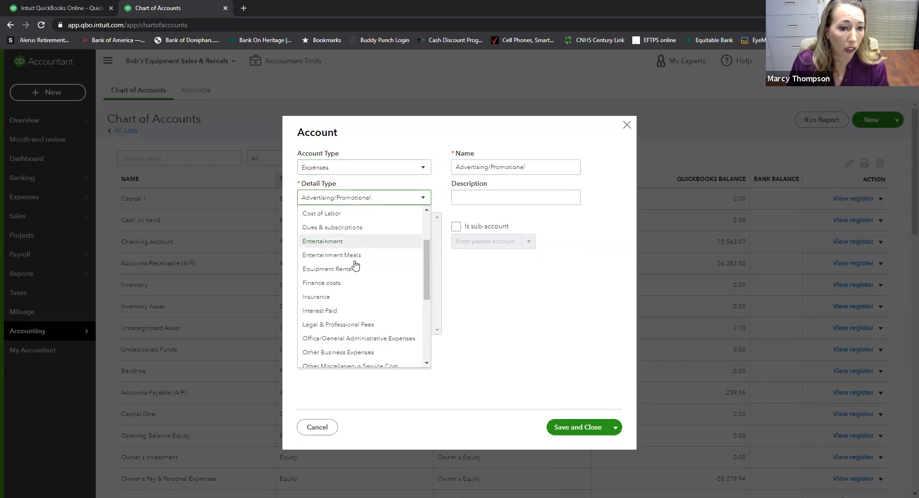
pyautogui.scroll(-1, 367, 277)
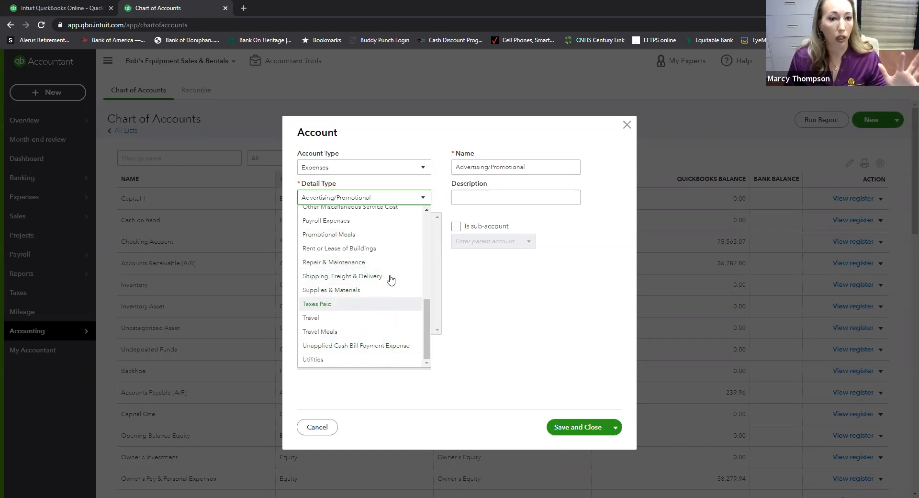
# - Change the account type back to Bank and show its detail type choices
pyautogui.click(424, 171)
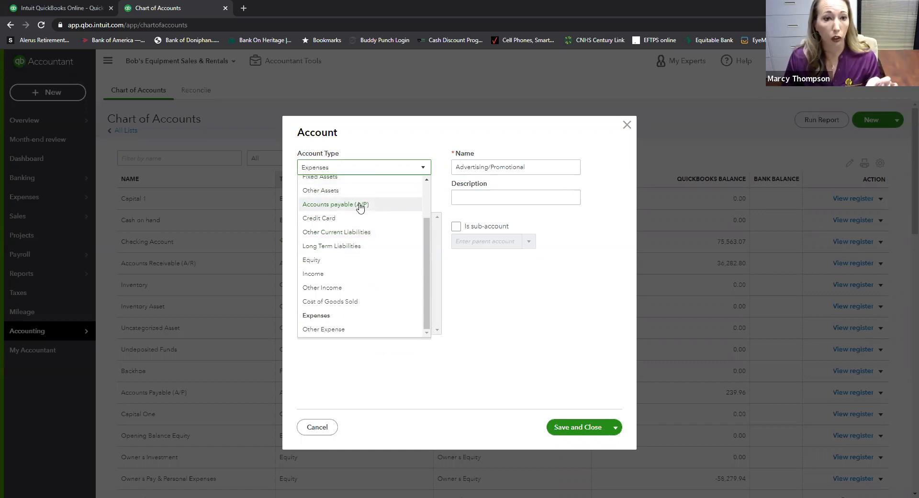
pyautogui.click(422, 170)
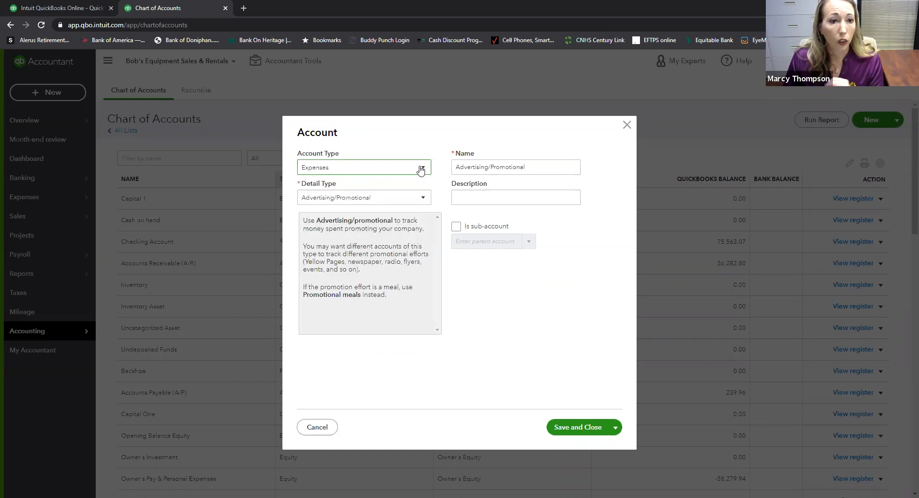
pyautogui.click(423, 170)
pyautogui.scroll(3, 320, 201)
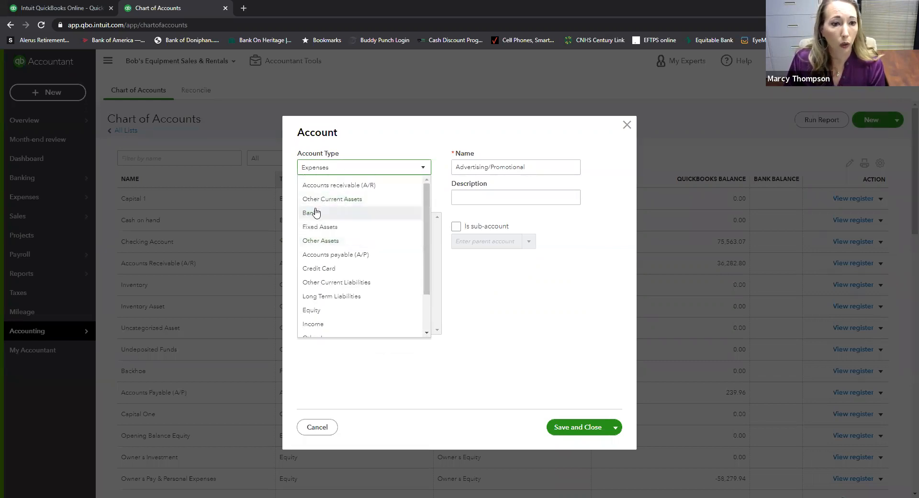
pyautogui.click(316, 213)
pyautogui.click(332, 202)
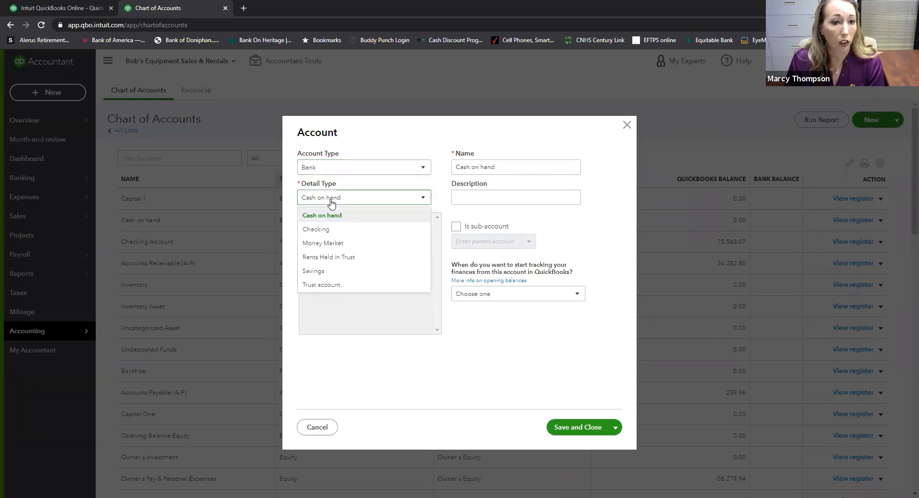
# - Choose Checking as the detail type, name the account Checking-1456, and save it
pyautogui.click(322, 232)
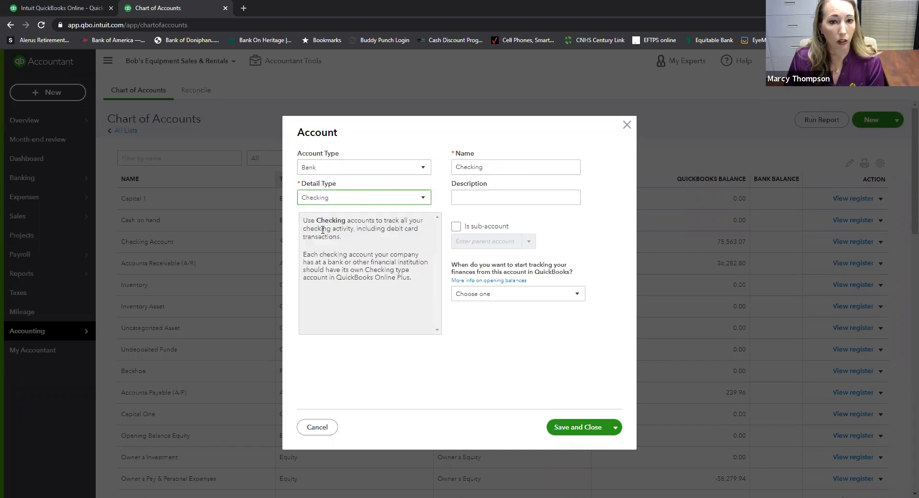
pyautogui.click(487, 167)
pyautogui.click(487, 167)
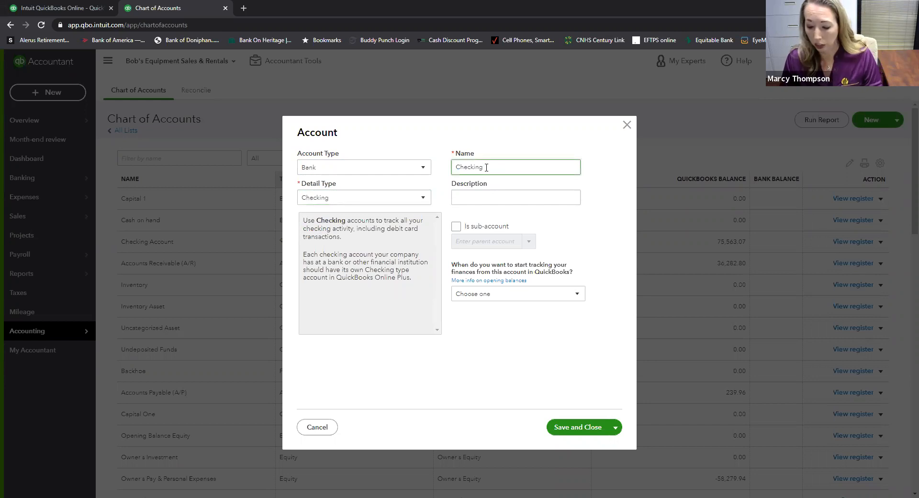
pyautogui.write('-1456')
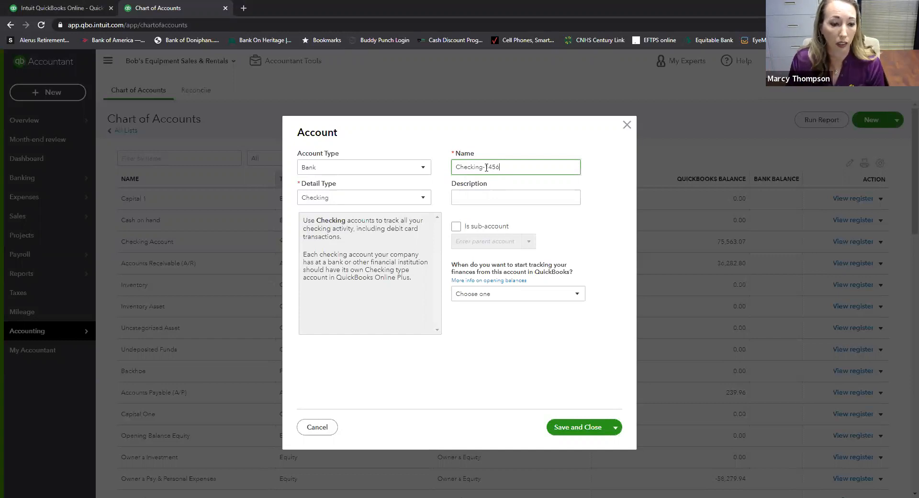
pyautogui.click(573, 431)
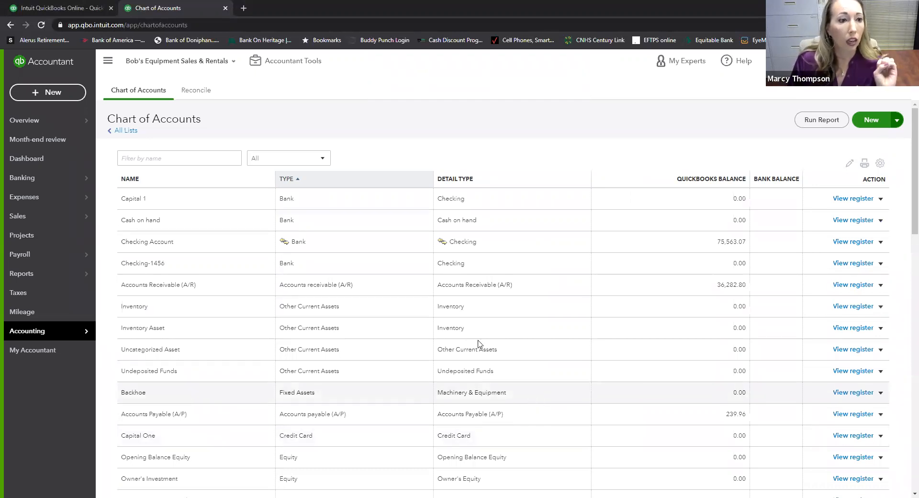
# - Filter the chart of accounts by 'post', find no matches, and start a new account
pyautogui.click(148, 158)
pyautogui.write('p')
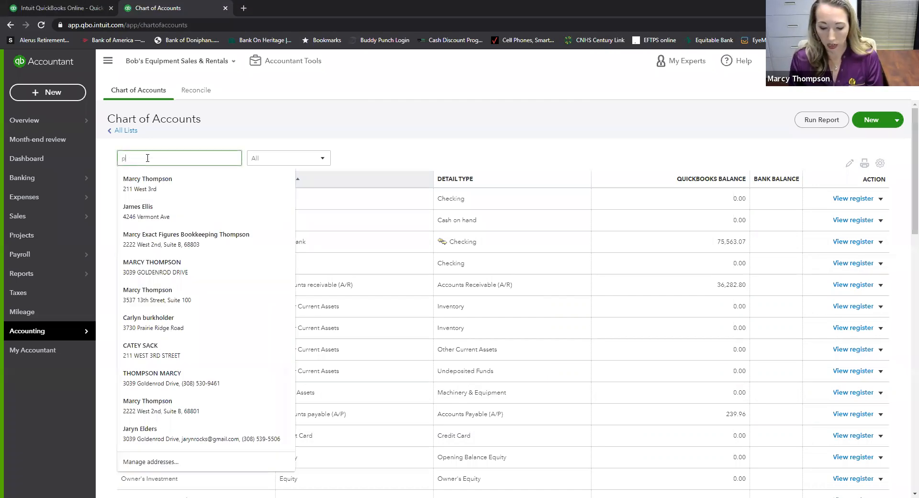
pyautogui.write('ost')
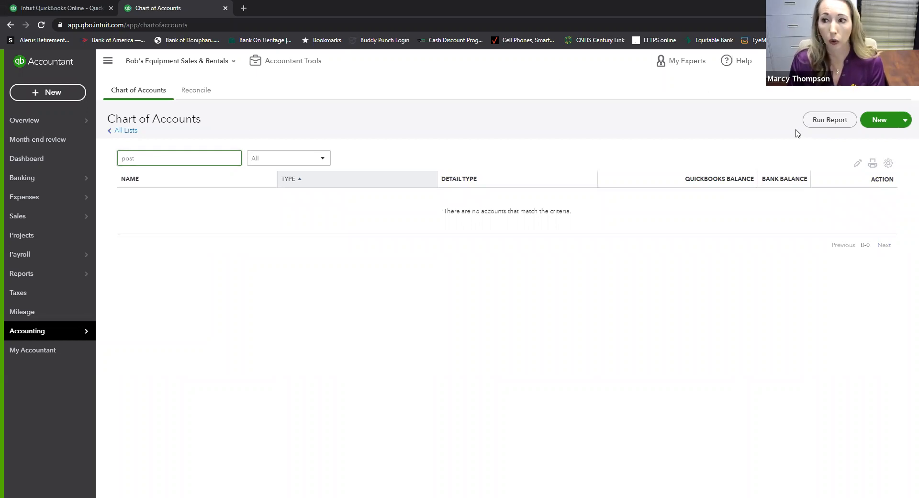
pyautogui.click(873, 120)
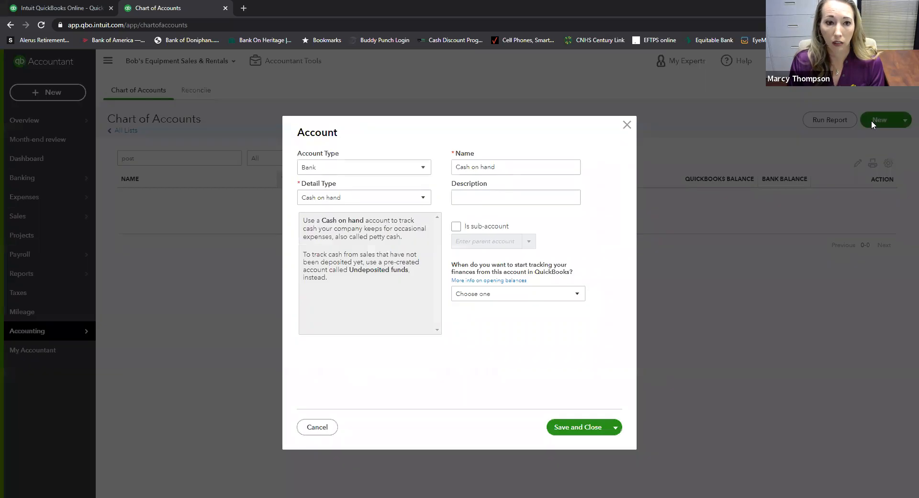
# - Make it an Expenses account with detail type Shipping, Freight & Delivery, named Postage
pyautogui.click(363, 169)
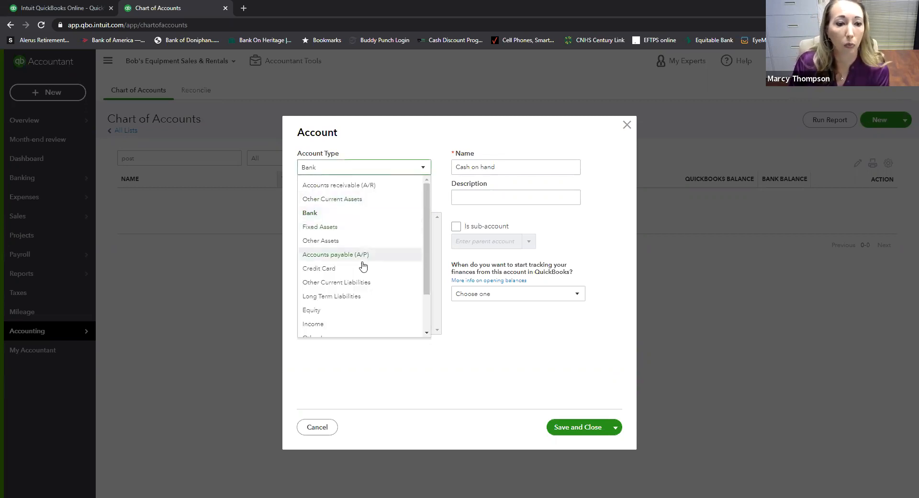
pyautogui.scroll(-2, 352, 287)
pyautogui.click(335, 320)
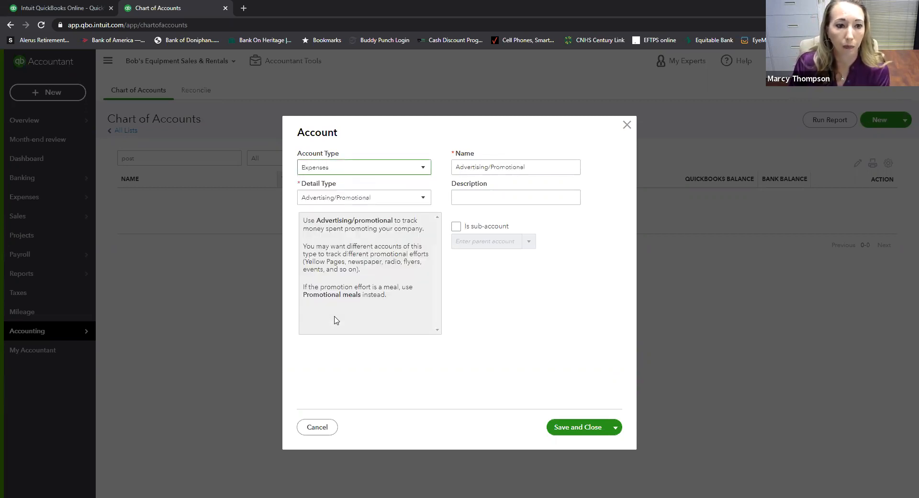
pyautogui.click(424, 197)
pyautogui.scroll(-2, 374, 266)
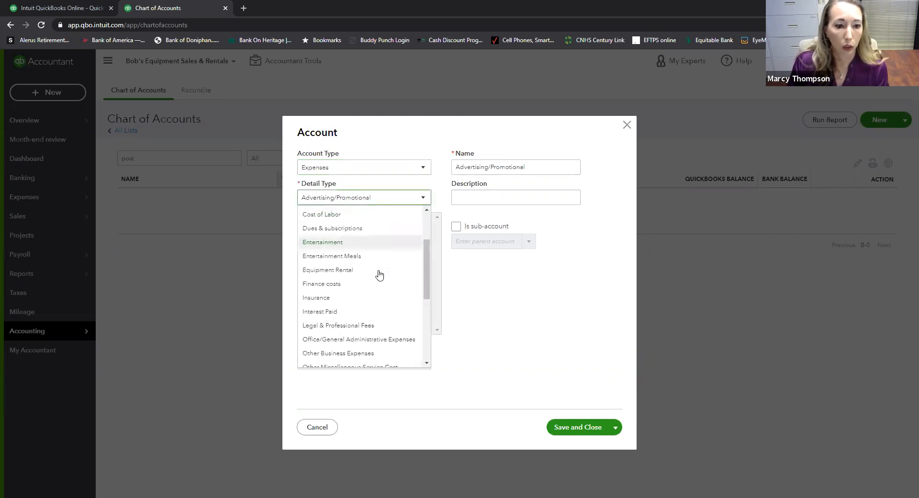
pyautogui.scroll(-2, 379, 274)
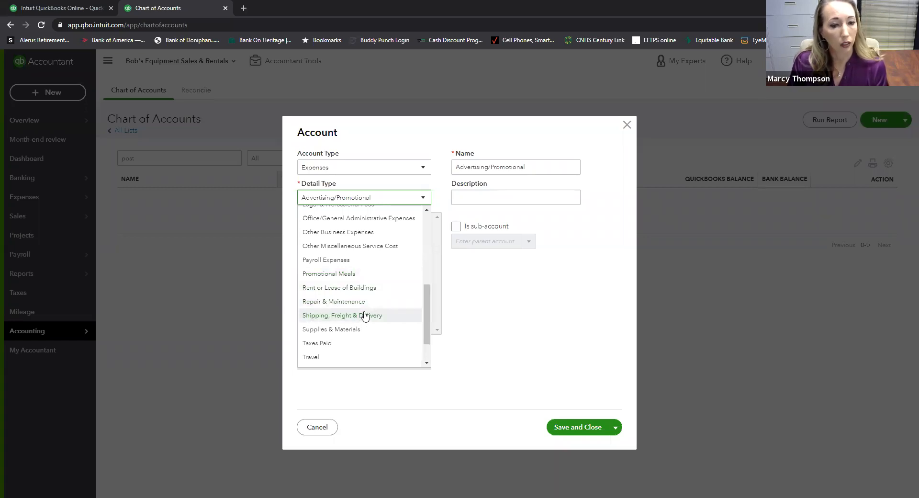
pyautogui.click(365, 316)
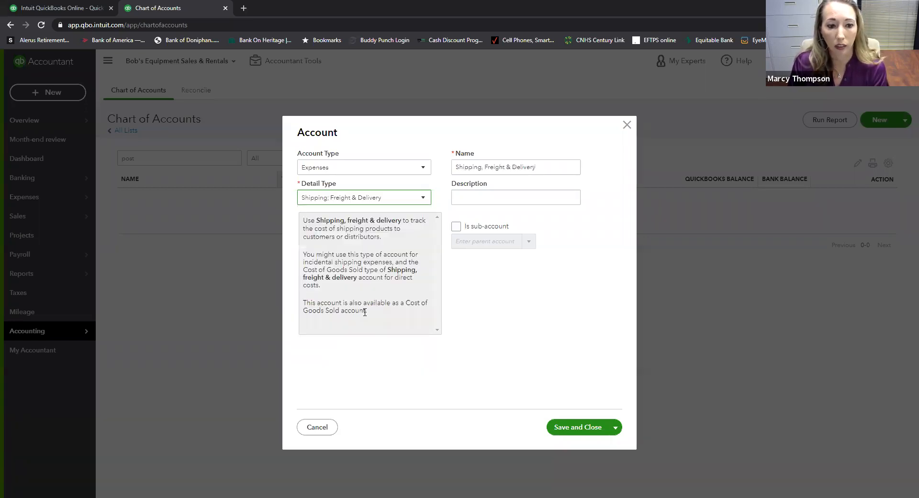
pyautogui.moveTo(547, 167); pyautogui.dragTo(456, 168)
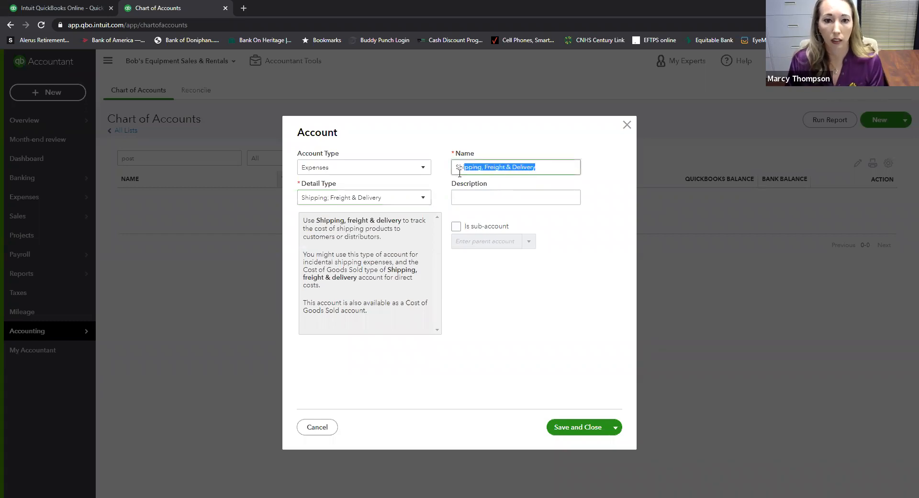
pyautogui.write('P')
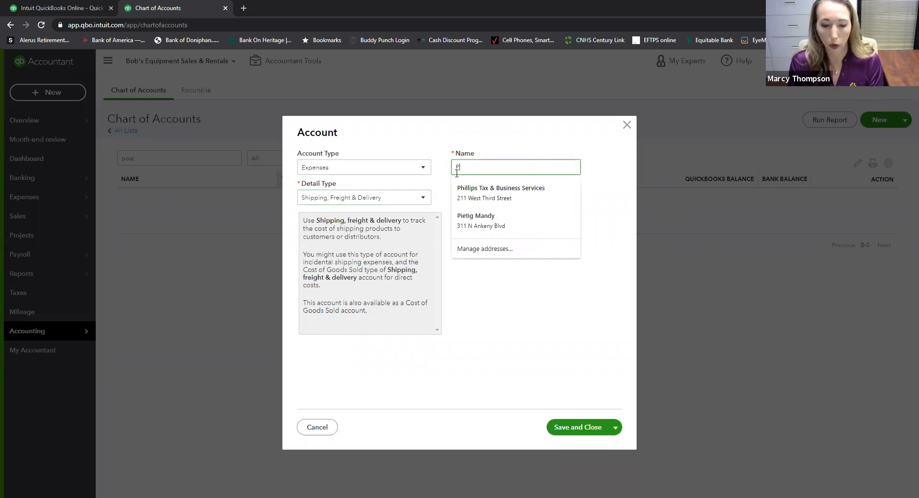
pyautogui.write('oststagbe')
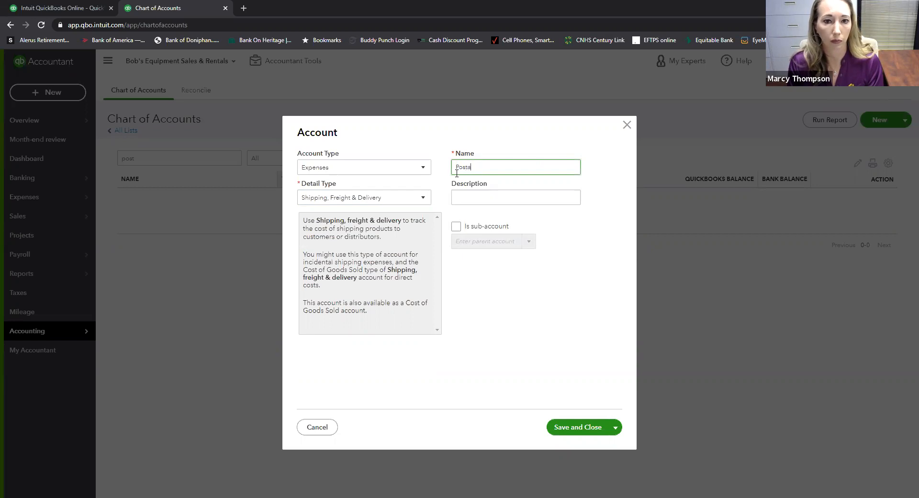
pyautogui.press('BackSpace')
pyautogui.write('e')
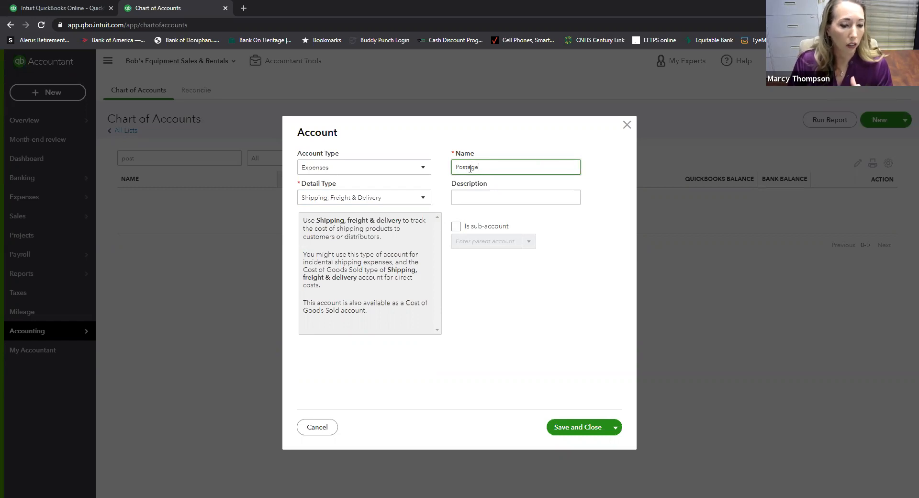
# - Make Postage a sub-account of Freight & Delivery and try to save it
pyautogui.click(457, 228)
pyautogui.click(484, 240)
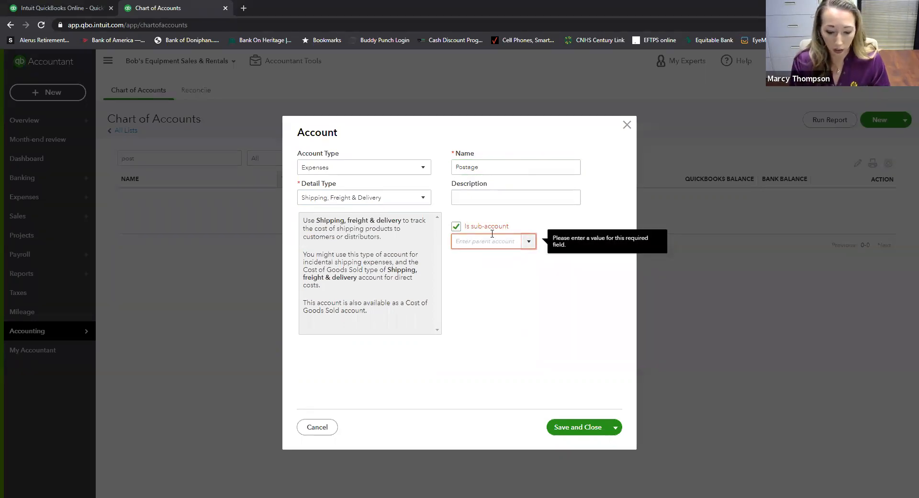
pyautogui.write('Freight & Delivery')
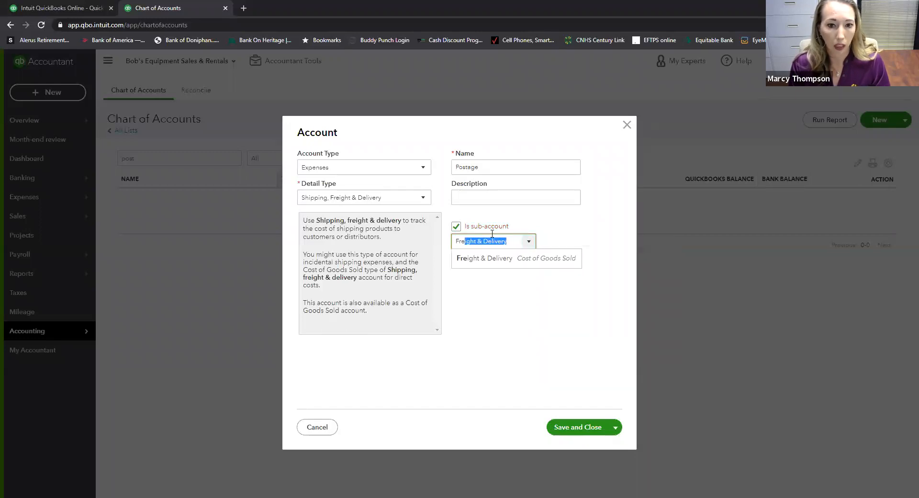
pyautogui.click(506, 262)
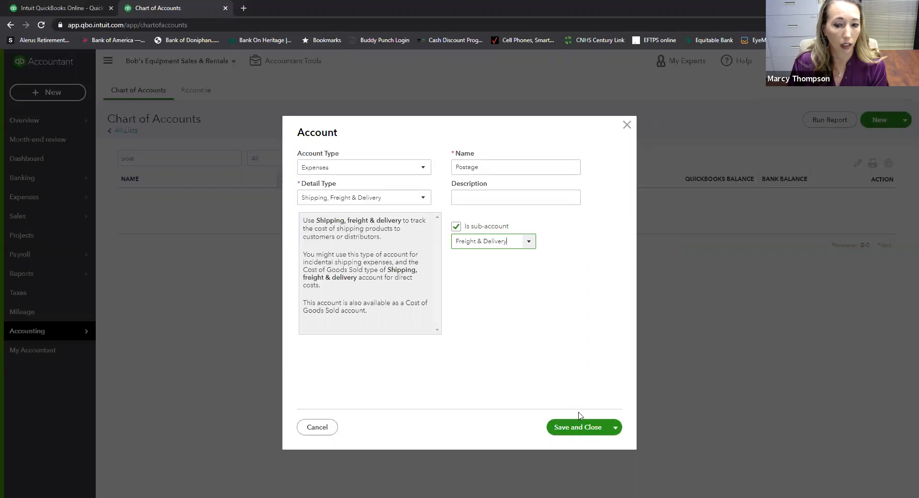
pyautogui.click(589, 429)
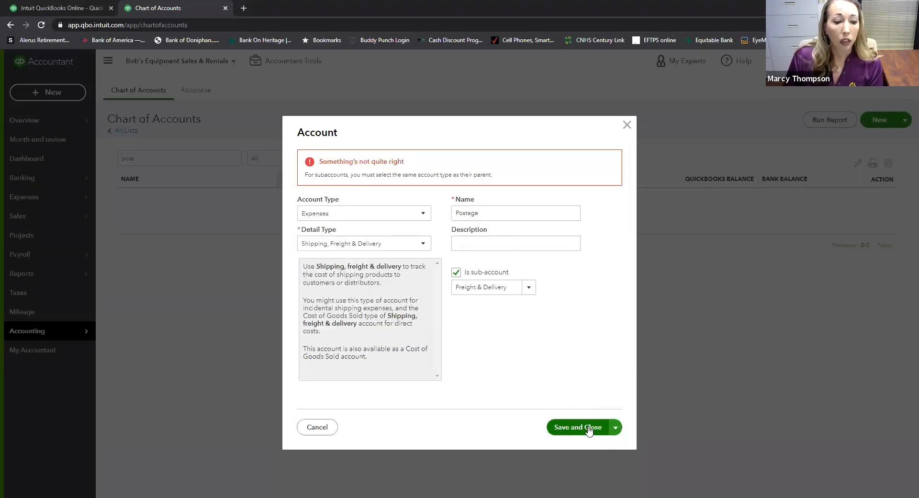
# - Change the account type to Cost of Goods Sold and save the account
pyautogui.click(528, 288)
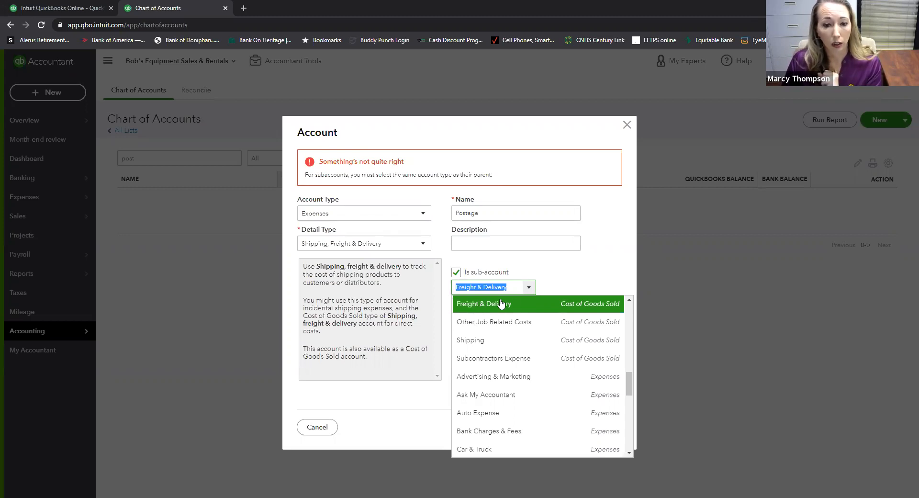
pyautogui.click(551, 279)
pyautogui.click(422, 216)
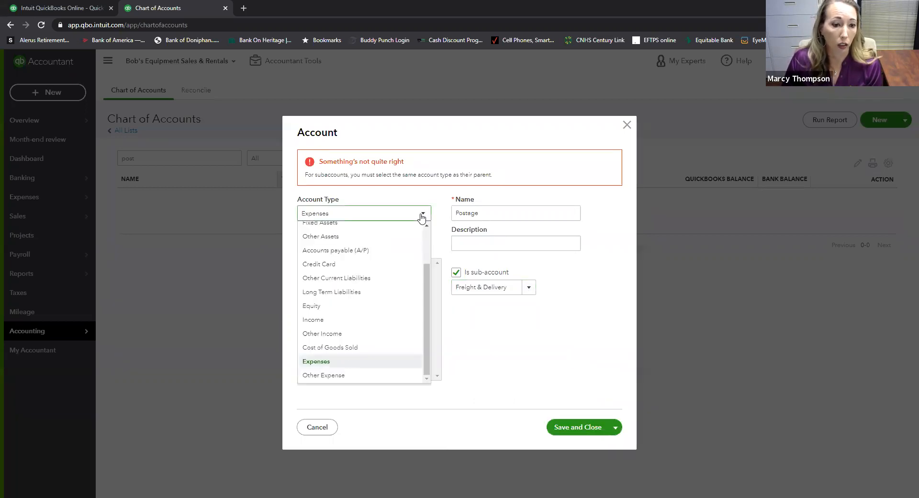
pyautogui.click(339, 348)
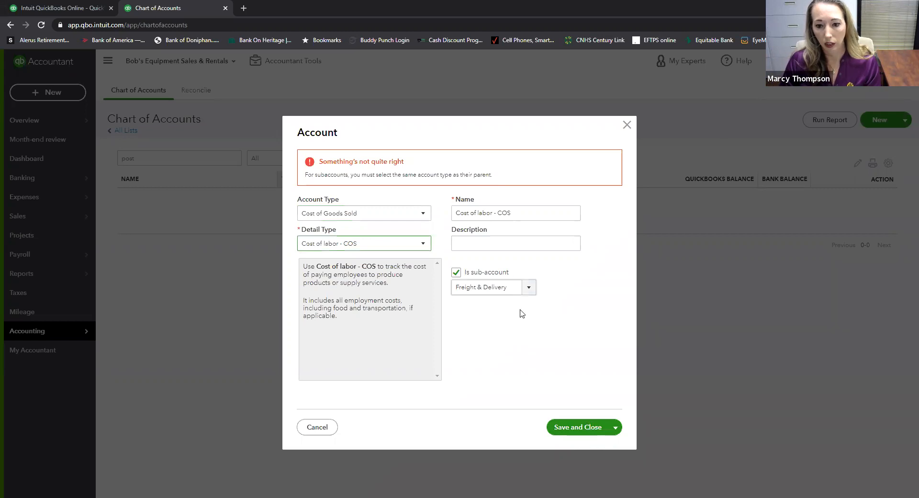
pyautogui.click(589, 427)
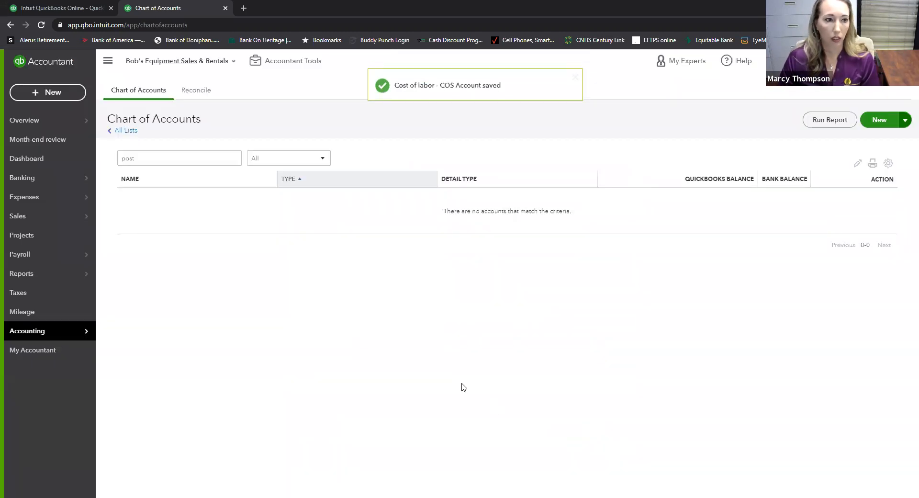
# - Clear the name filter so all accounts are listed, then scroll to the new account
pyautogui.doubleClick(141, 158)
pyautogui.moveTo(35, 179)
pyautogui.press('BackSpace')
pyautogui.write('shi')
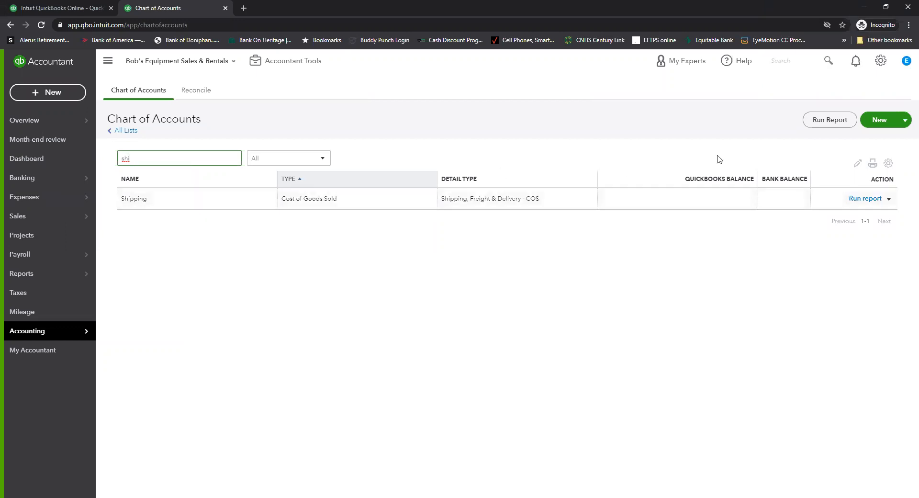
pyautogui.moveTo(133, 158); pyautogui.dragTo(125, 159)
pyautogui.press('BackSpace')
pyautogui.press('BackSpace')
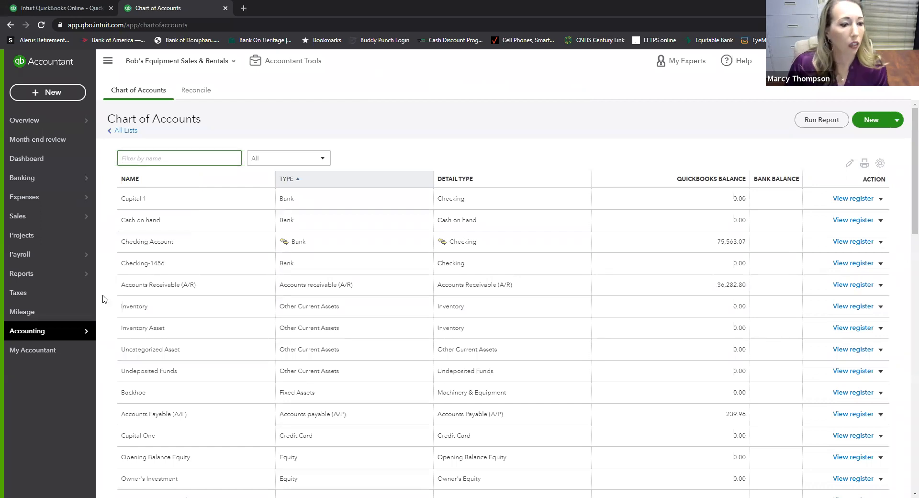
pyautogui.scroll(-5, 218, 352)
pyautogui.scroll(-3, 218, 352)
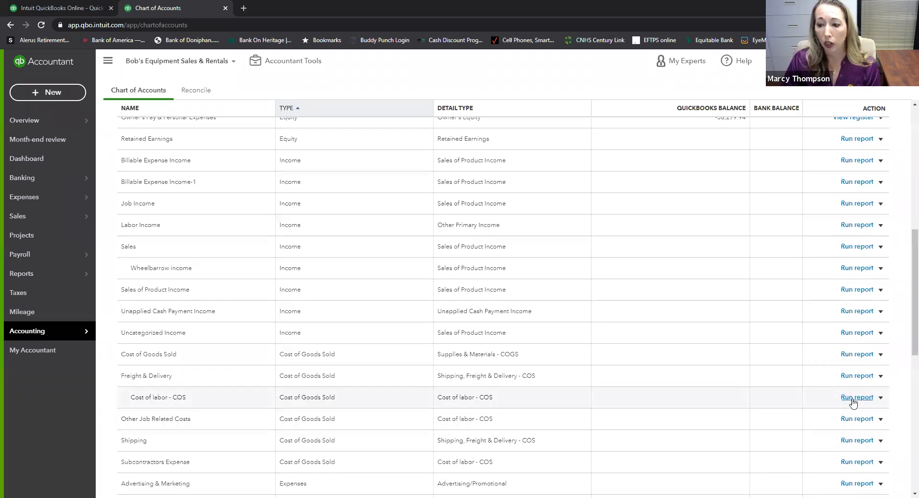
# - Rename the Cost of labor - COS account to Postage, save, and review the account list
pyautogui.click(881, 399)
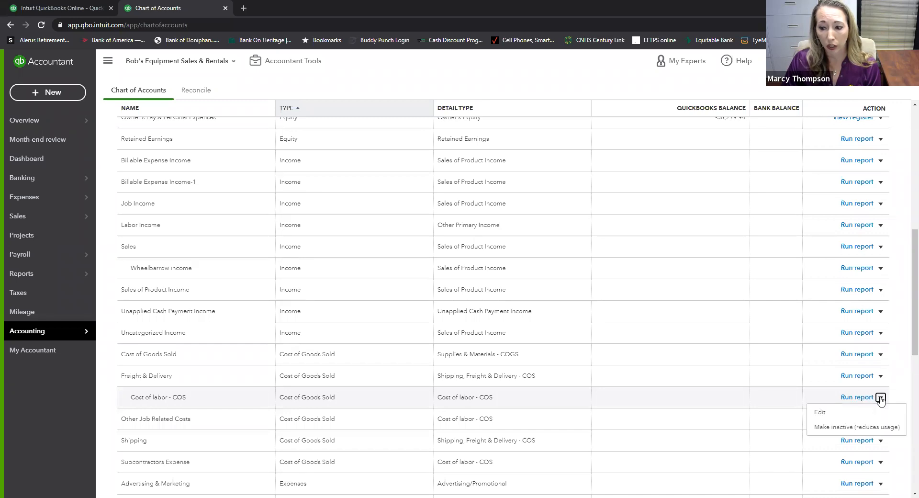
pyautogui.click(830, 415)
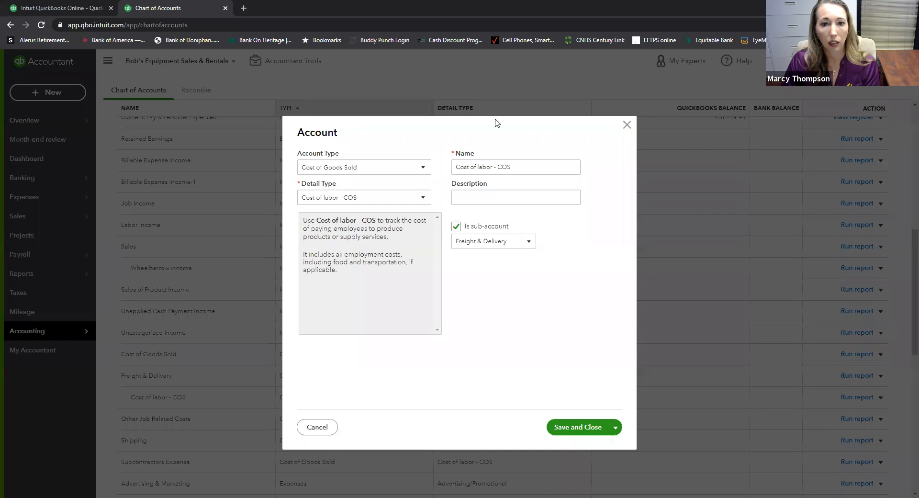
pyautogui.moveTo(515, 166); pyautogui.dragTo(429, 170)
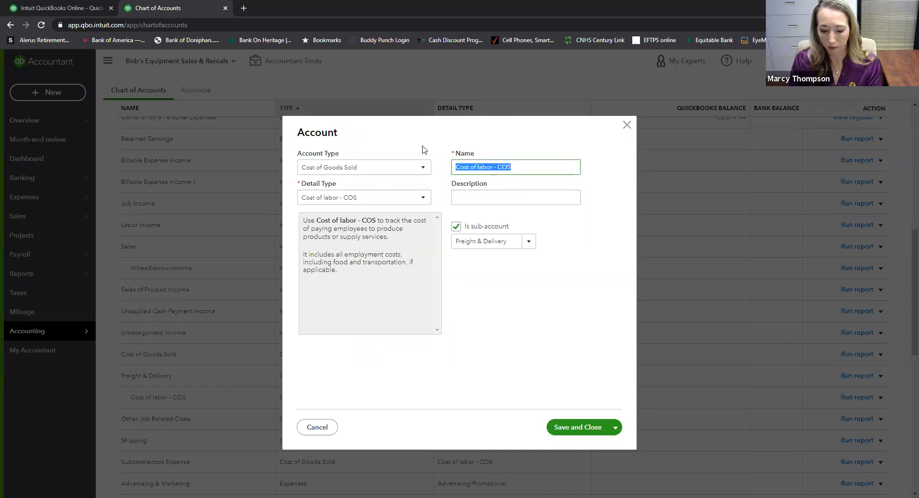
pyautogui.write('Postage')
pyautogui.press('Tab')
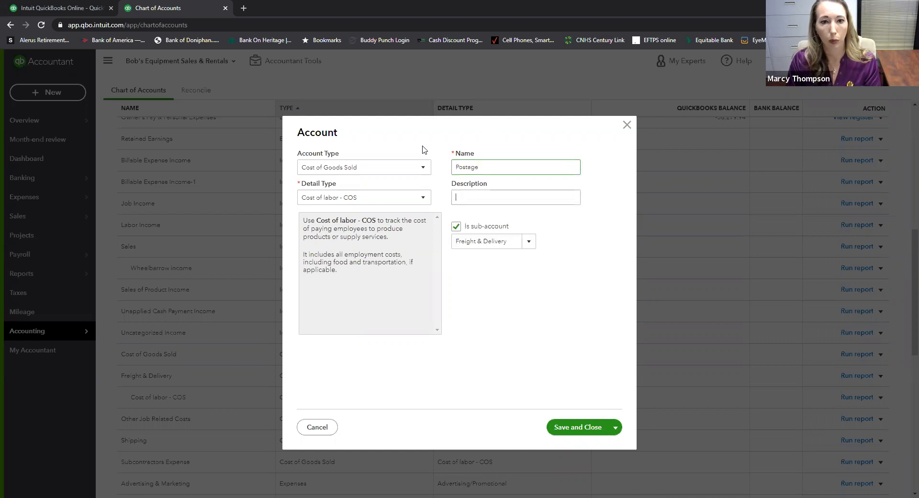
pyautogui.click(565, 431)
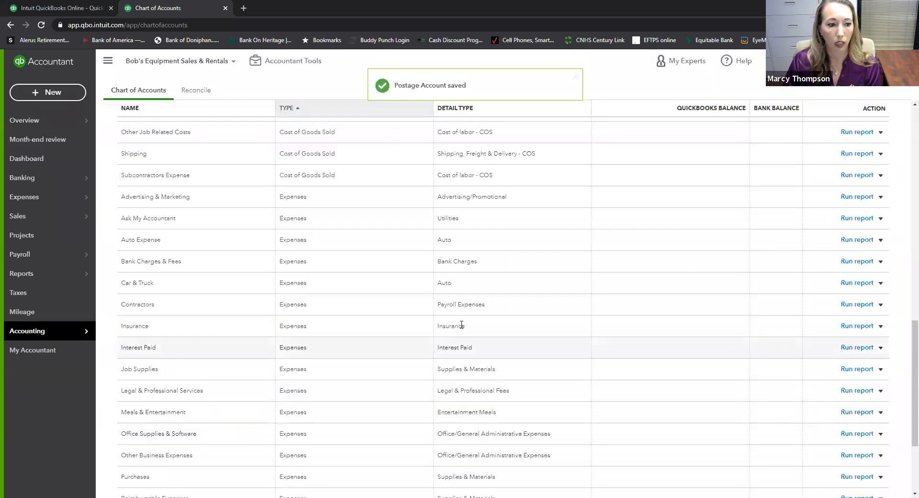
pyautogui.scroll(-3, 460, 325)
pyautogui.scroll(6, 457, 325)
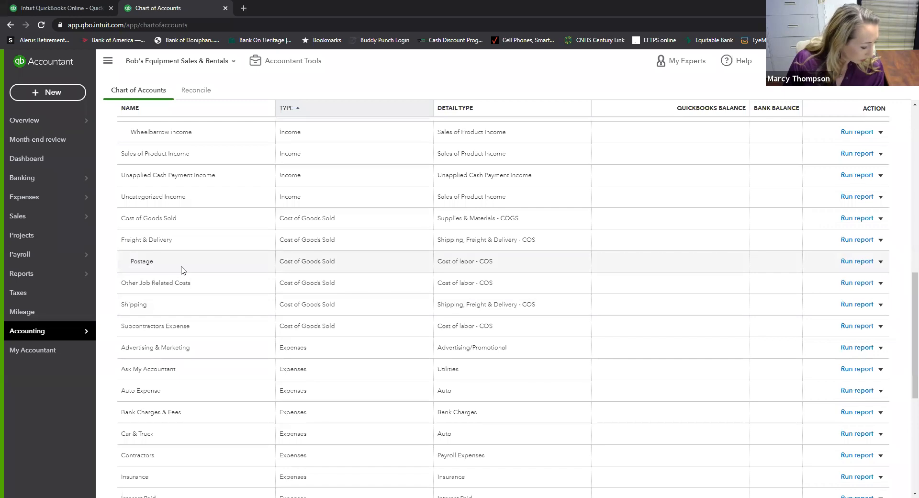
pyautogui.scroll(10, 185, 267)
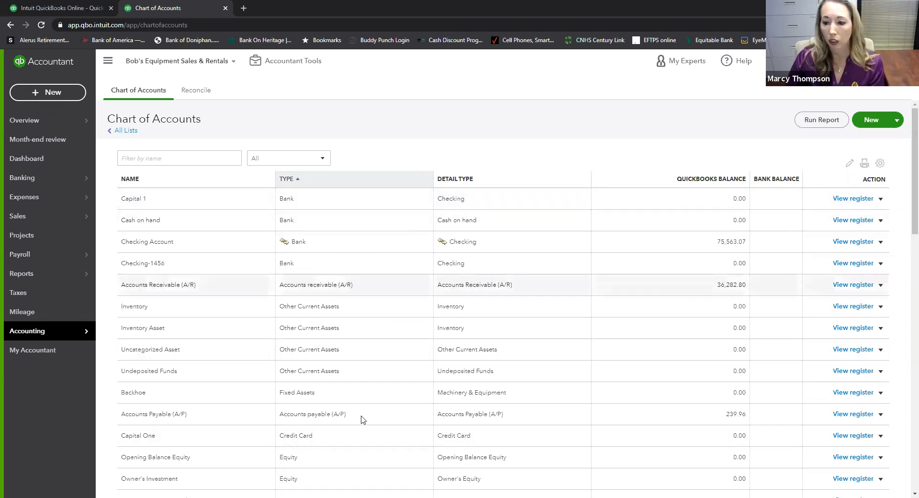
# - Open the Capital One account for editing, then close it without changes
pyautogui.click(881, 436)
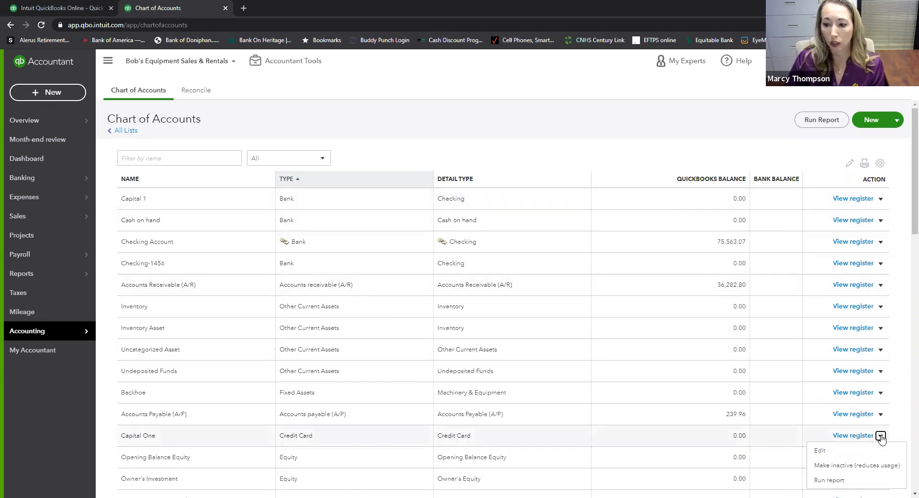
pyautogui.click(830, 454)
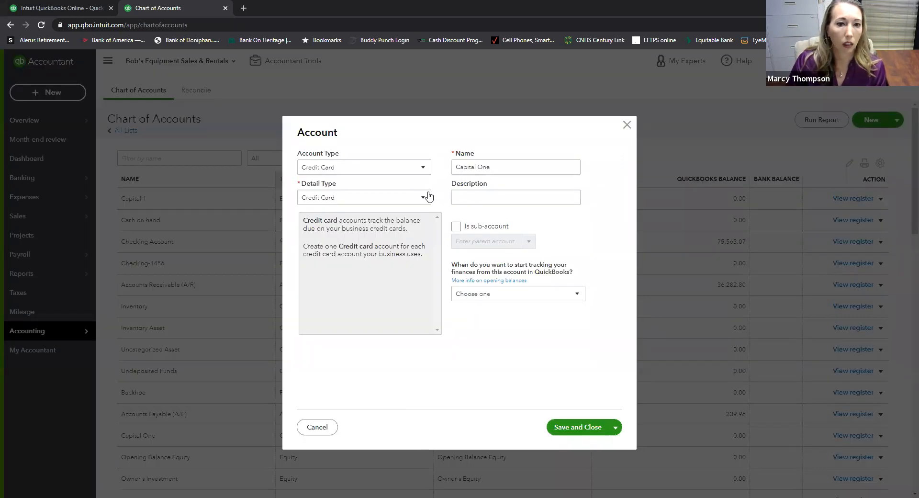
pyautogui.click(424, 167)
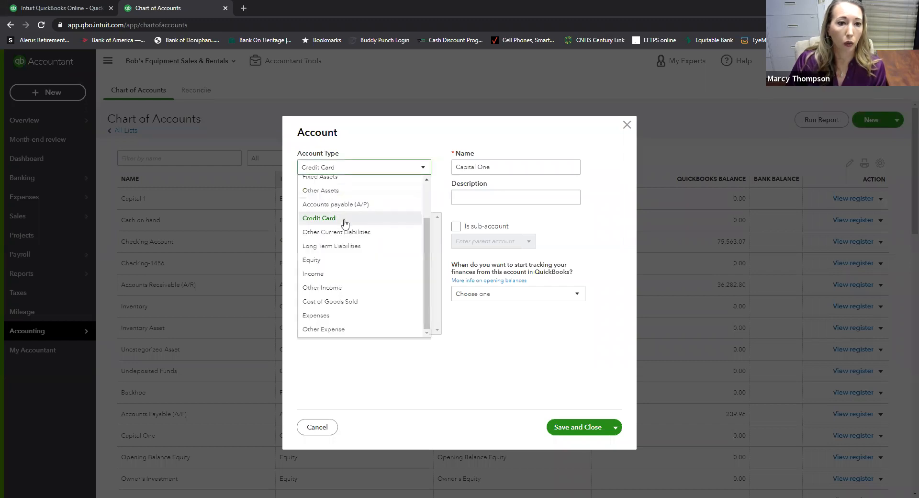
pyautogui.click(627, 125)
pyautogui.click(627, 125)
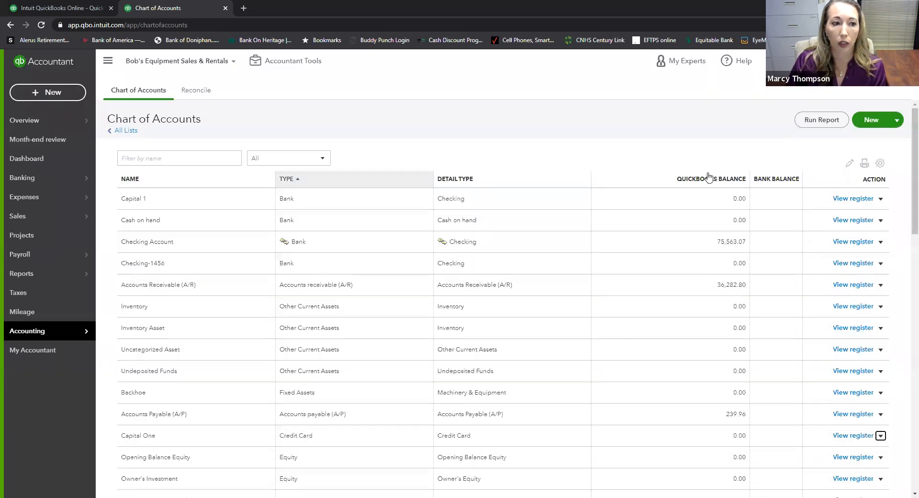
# - Change Capital 1 to a Credit Card account named Capital One, merging it with the existing account
pyautogui.click(881, 198)
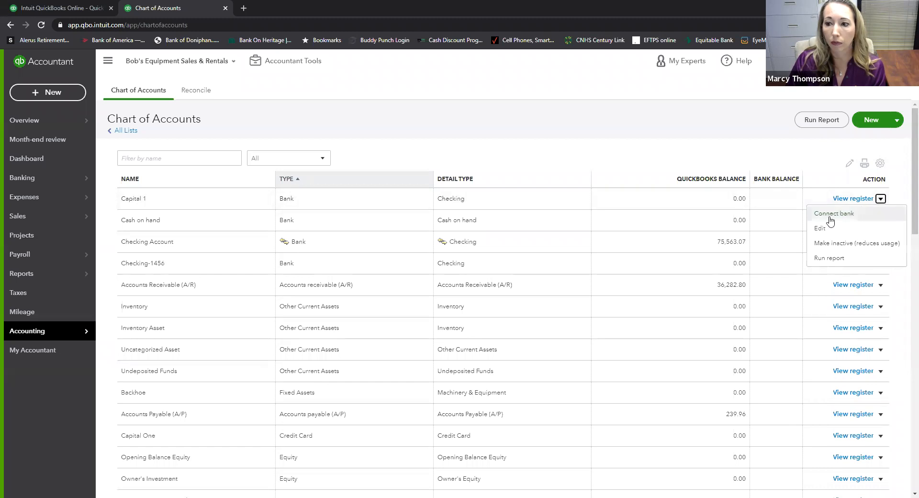
pyautogui.click(822, 230)
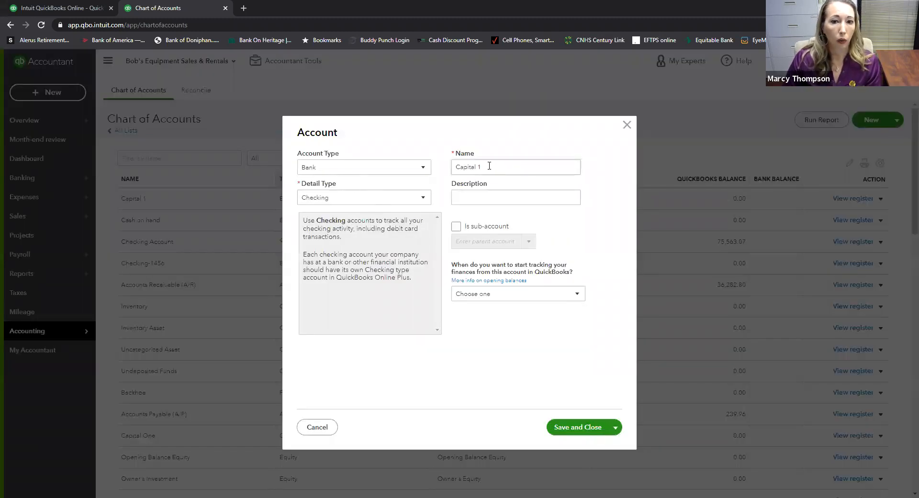
pyautogui.click(423, 169)
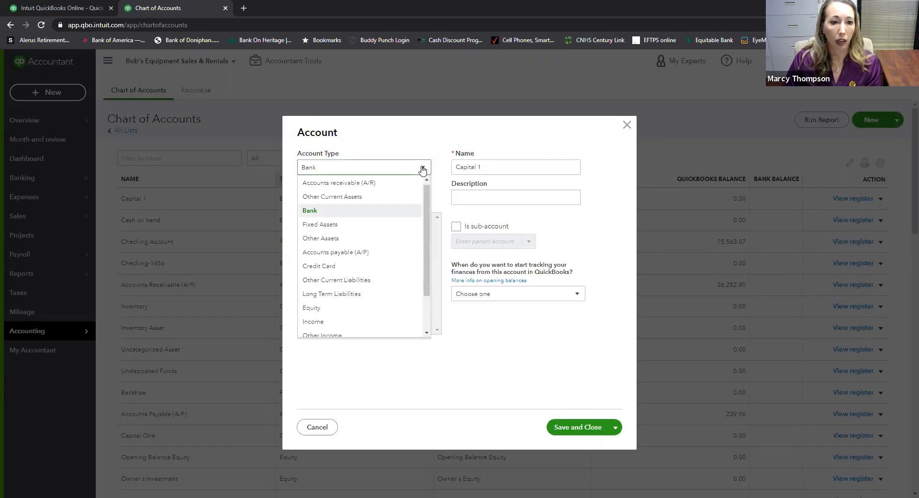
pyautogui.click(326, 266)
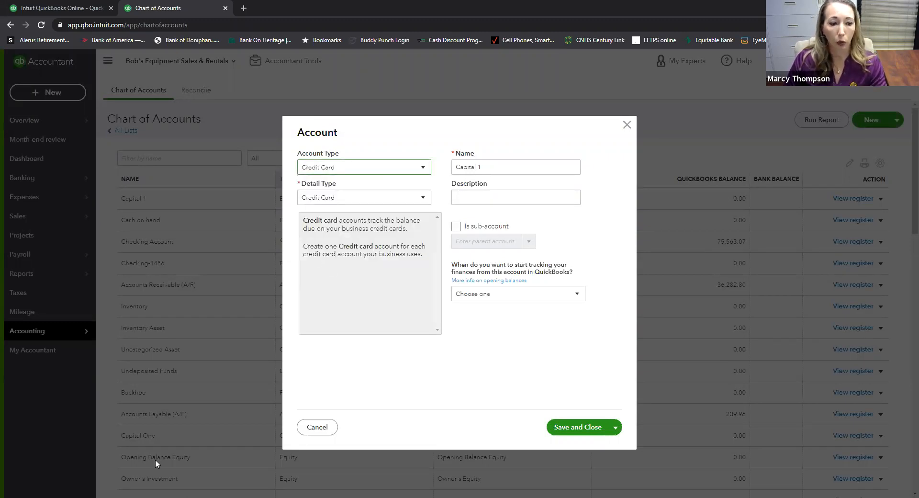
pyautogui.tripleClick(483, 168)
pyautogui.click(482, 168)
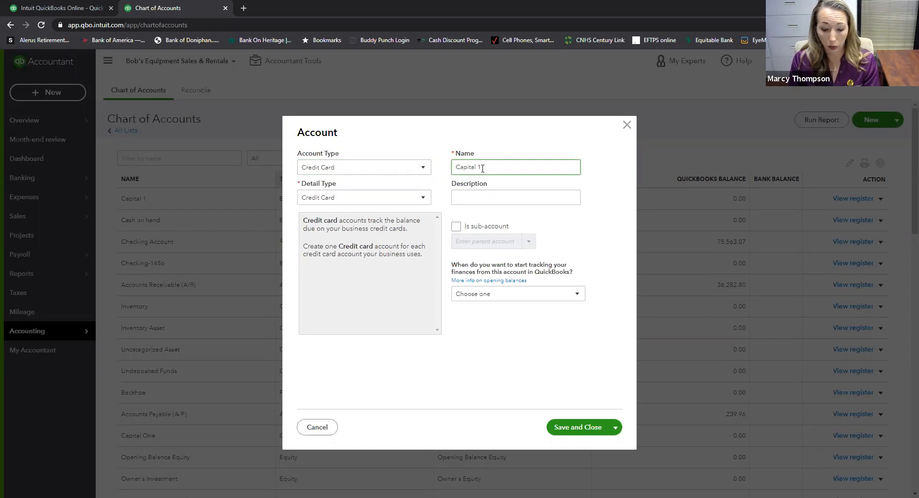
pyautogui.write('One')
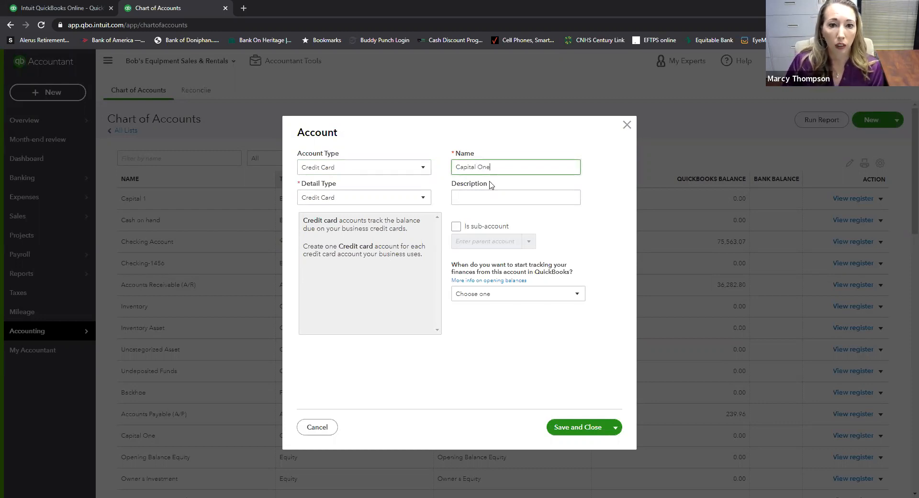
pyautogui.click(579, 431)
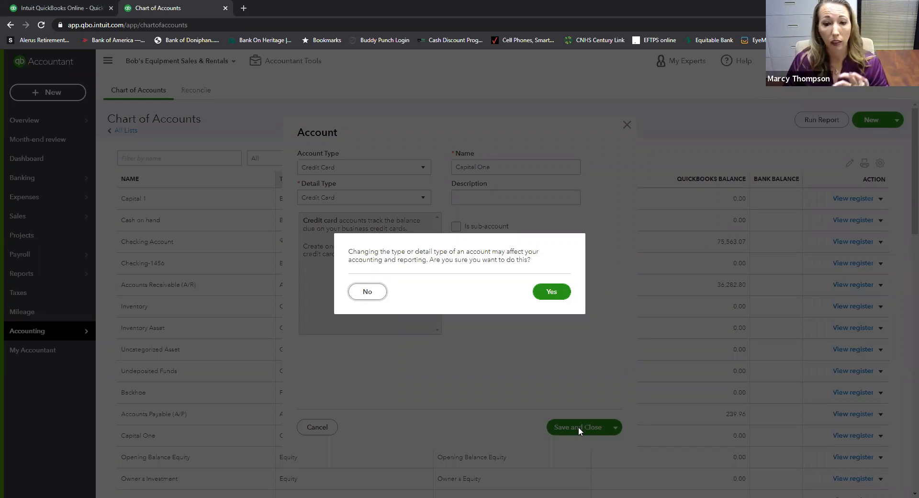
pyautogui.click(545, 295)
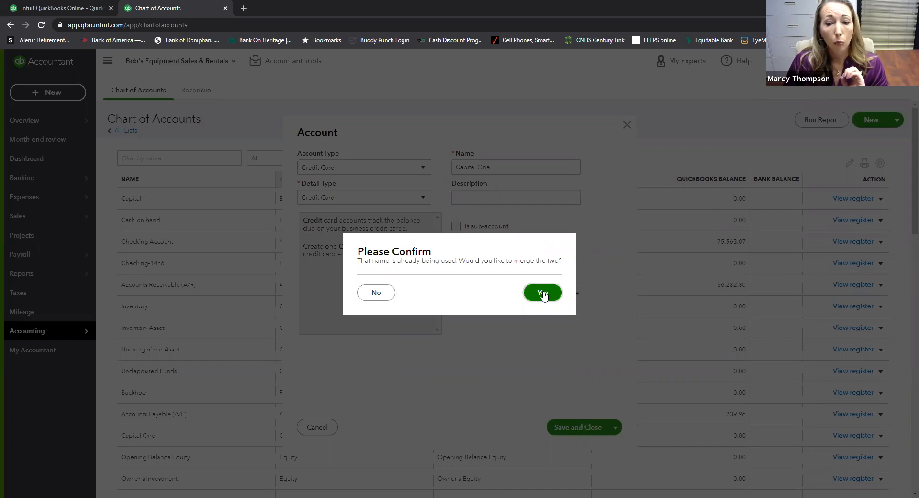
pyautogui.click(545, 295)
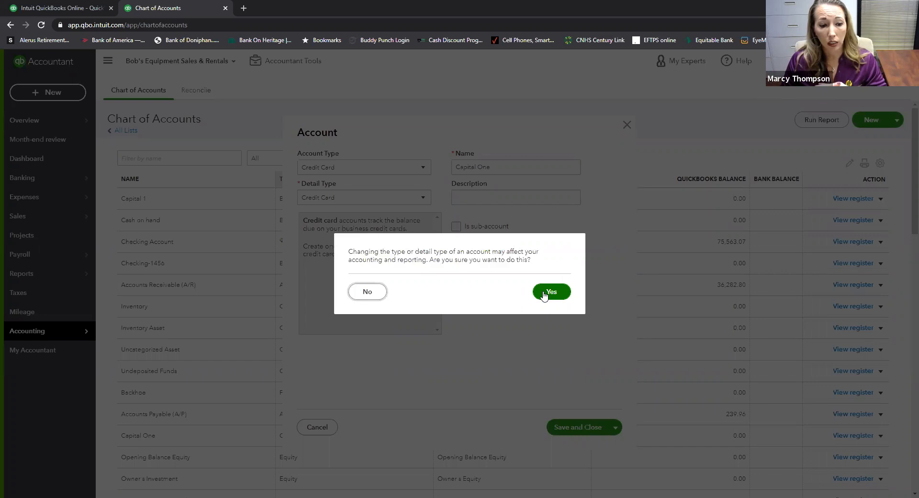
pyautogui.click(545, 293)
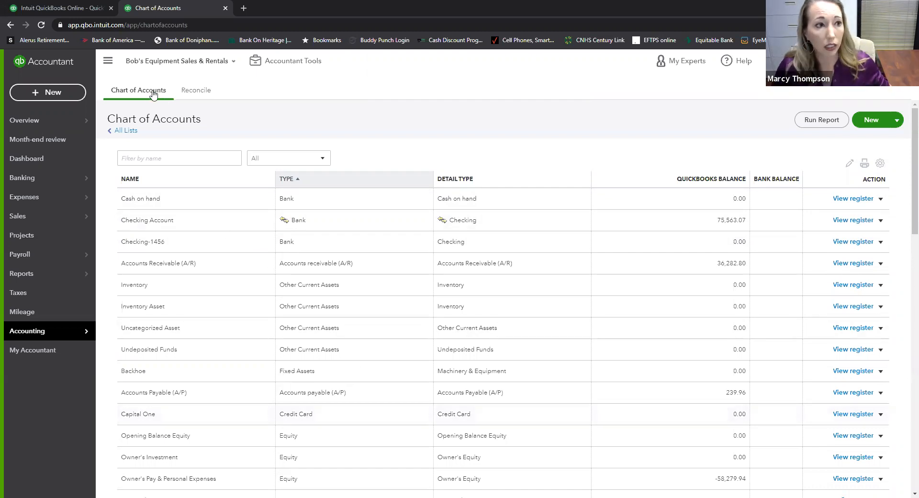
# - Start a new received payment for the customer, dated 12/02/2020
pyautogui.click(70, 95)
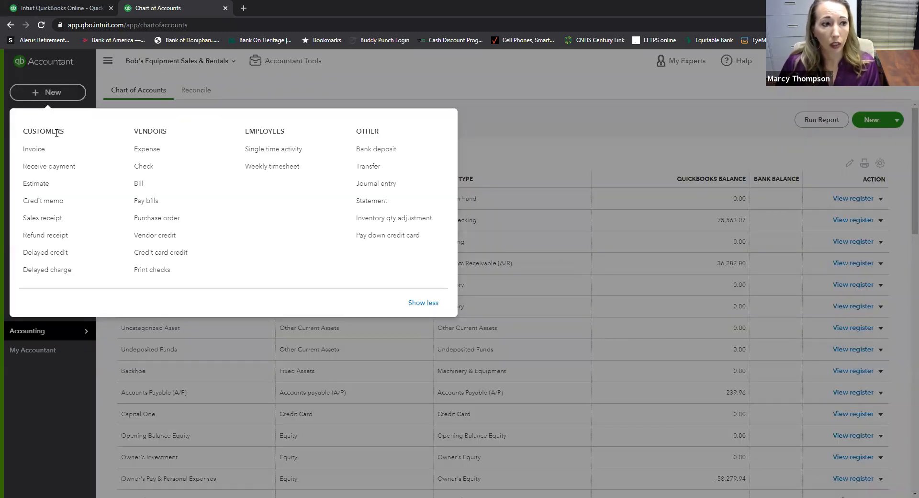
pyautogui.click(39, 166)
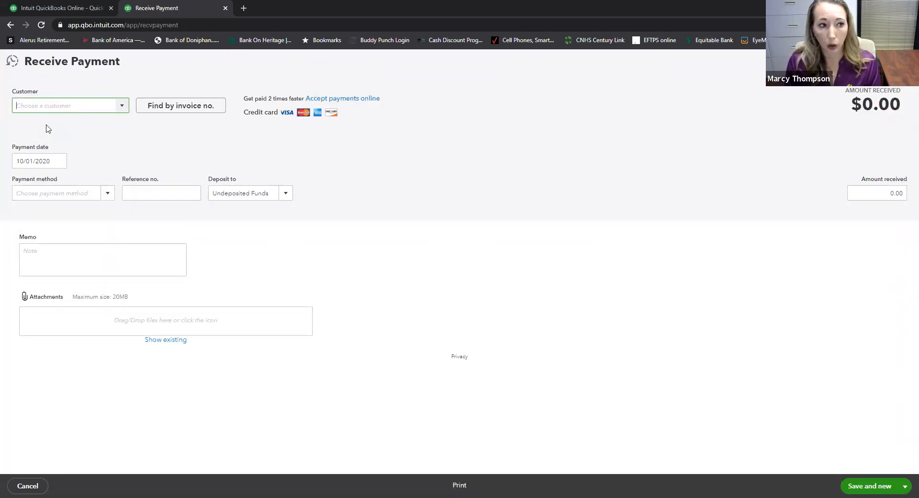
pyautogui.write('sa')
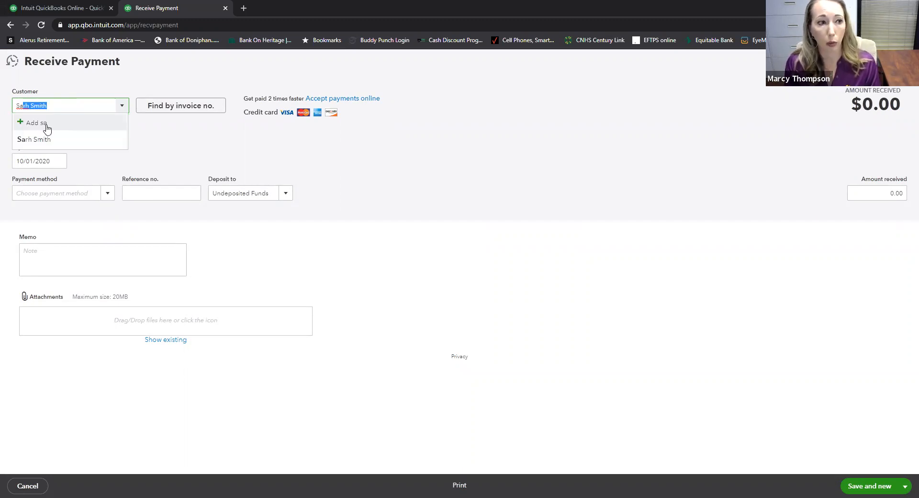
pyautogui.press('Tab')
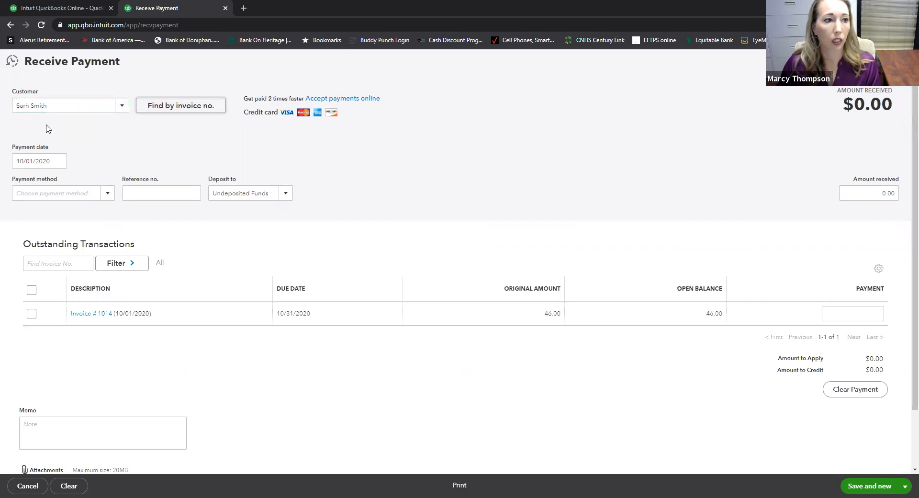
pyautogui.click(59, 161)
pyautogui.click(101, 187)
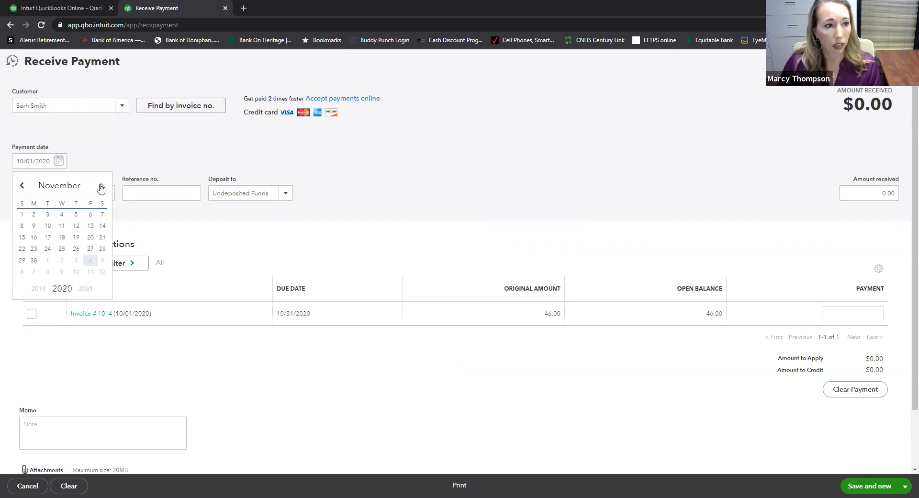
pyautogui.click(101, 187)
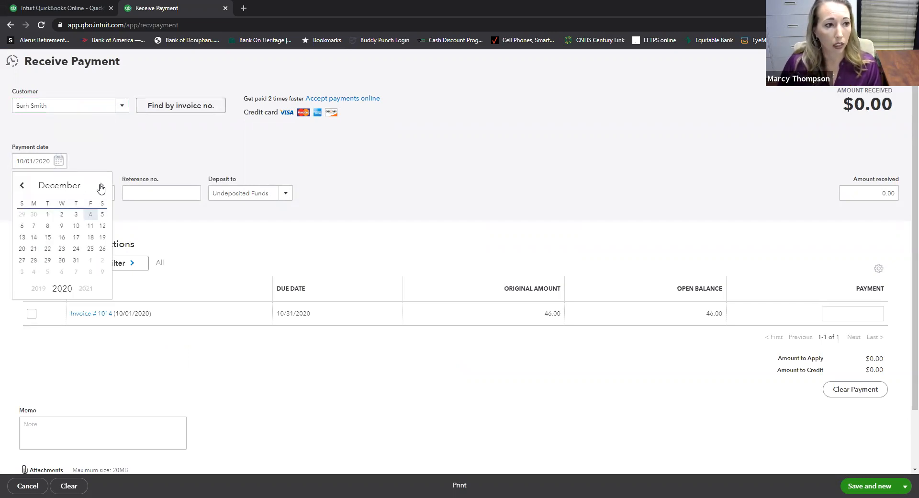
pyautogui.click(61, 215)
# - Set the payment method to Check with reference number 501
pyautogui.click(66, 193)
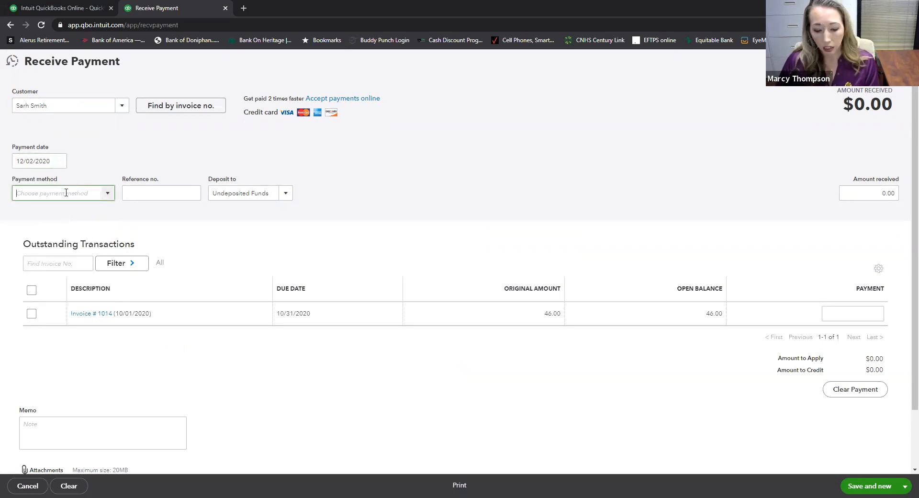
pyautogui.click(108, 196)
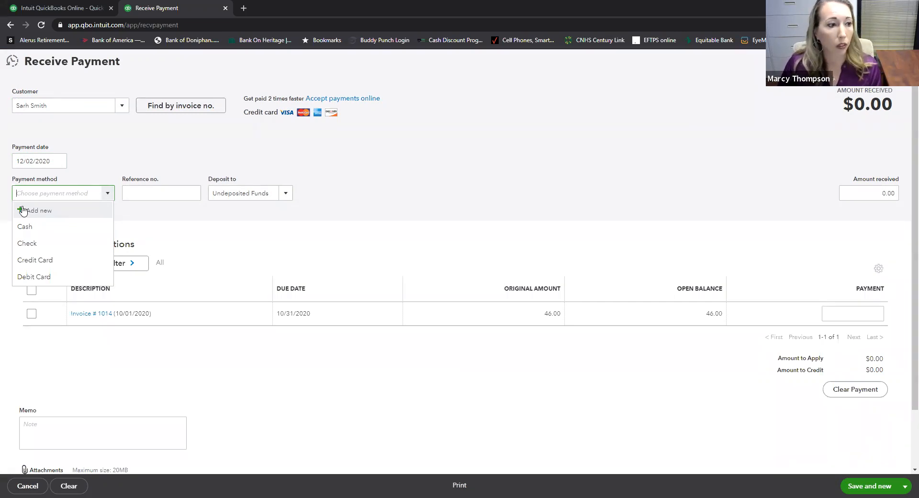
pyautogui.click(27, 245)
pyautogui.press('Tab')
pyautogui.write('501')
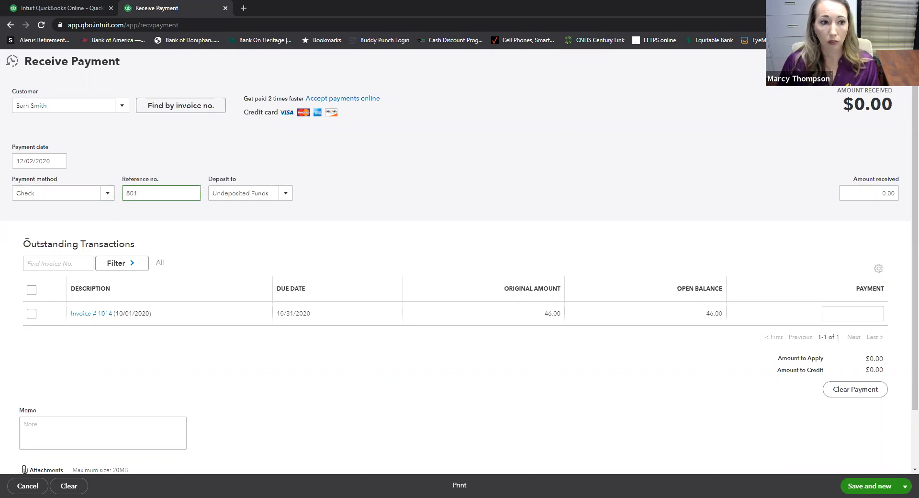
pyautogui.press('Tab')
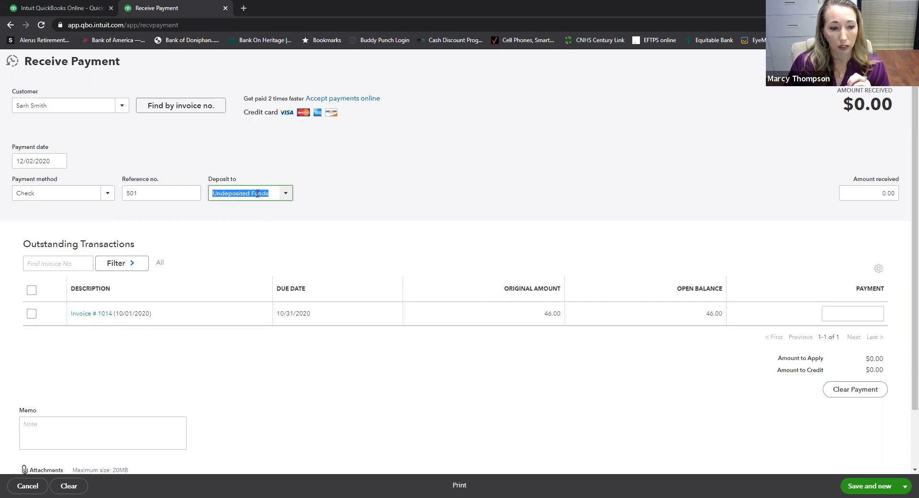
# - Keep Undeposited Funds as the deposit account and apply the payment to Invoice #1014
pyautogui.click(283, 197)
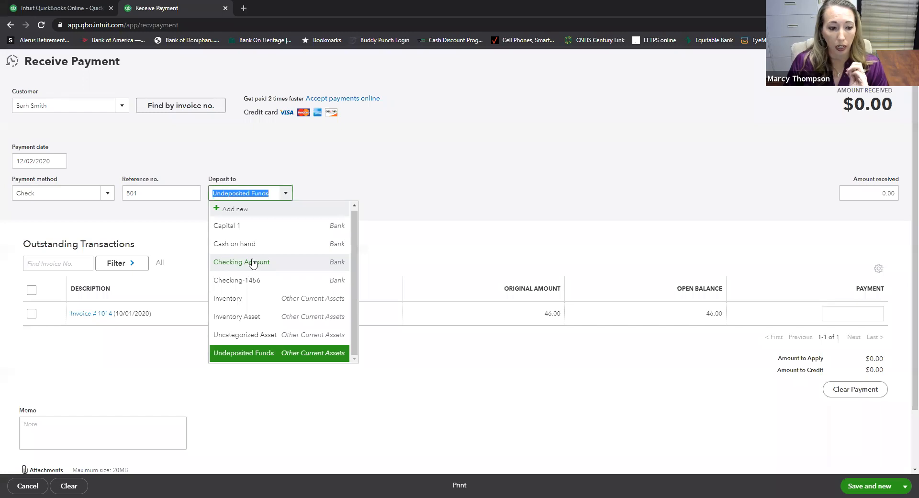
pyautogui.click(384, 205)
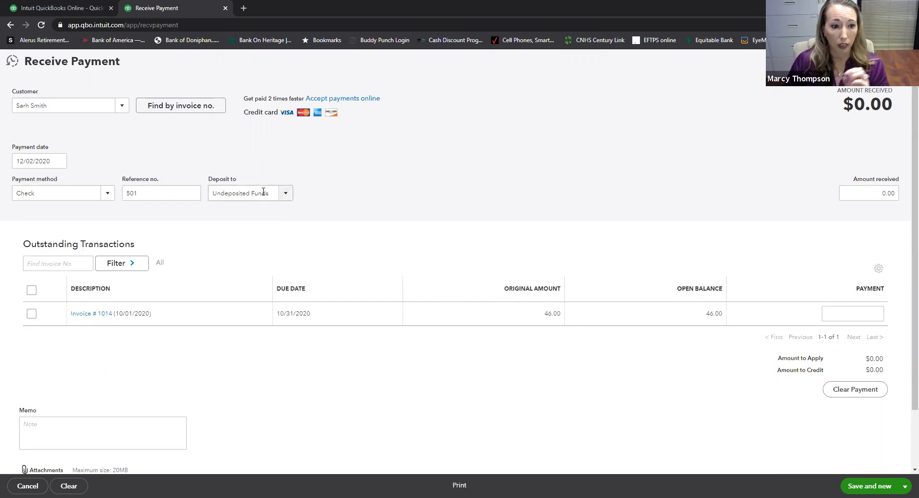
pyautogui.click(32, 314)
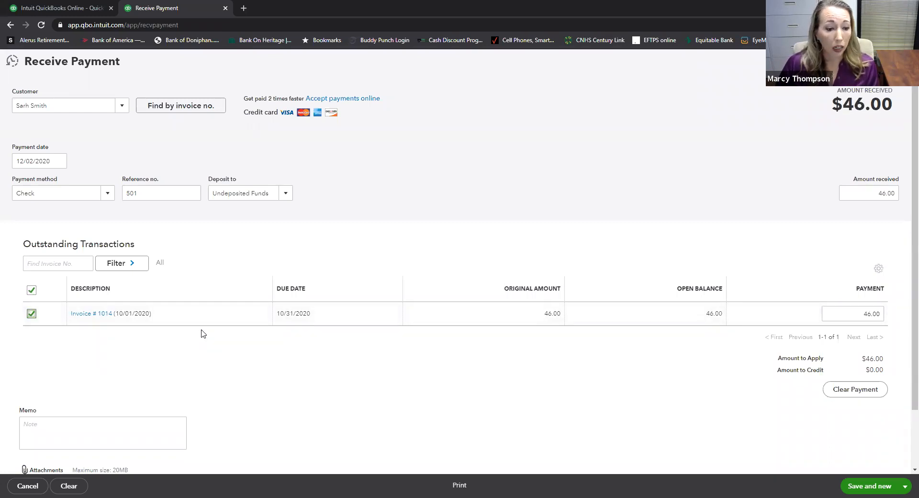
# - Set both the invoice payment and the amount received to 46.00
pyautogui.click(904, 190)
pyautogui.doubleClick(905, 190)
pyautogui.write('40.00')
pyautogui.press('Tab')
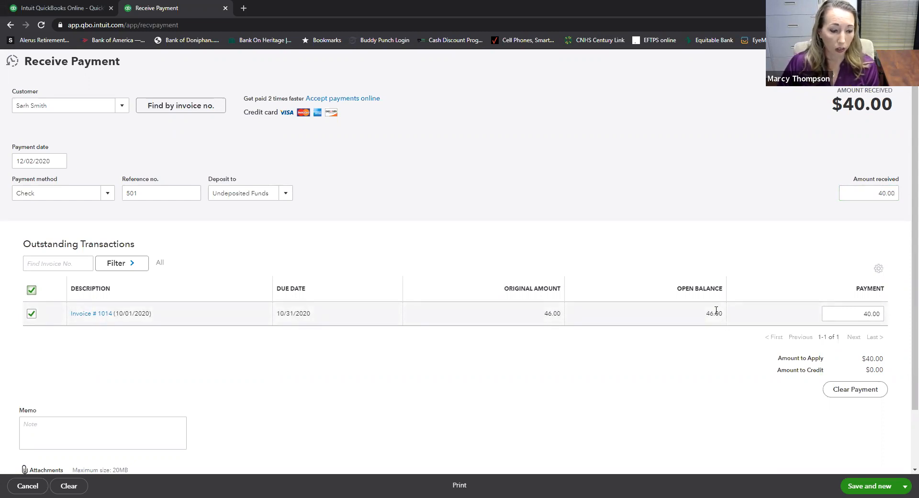
pyautogui.moveTo(857, 193); pyautogui.dragTo(905, 195)
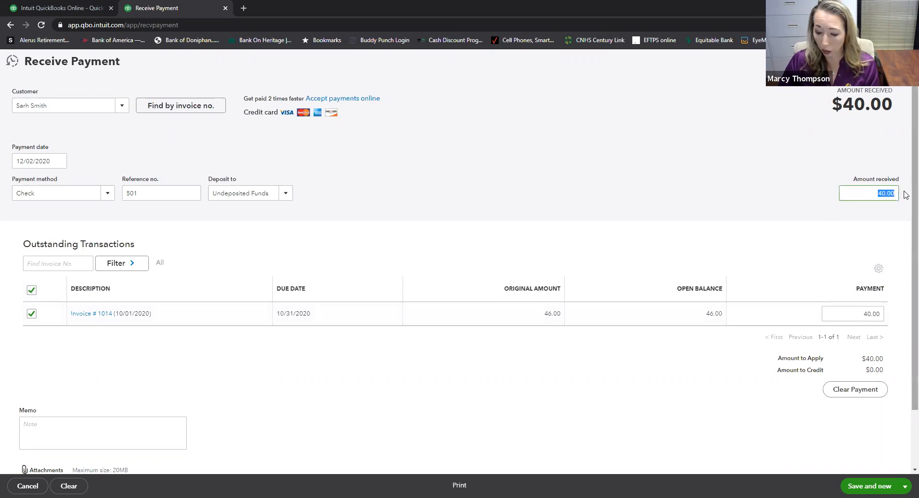
pyautogui.write('50')
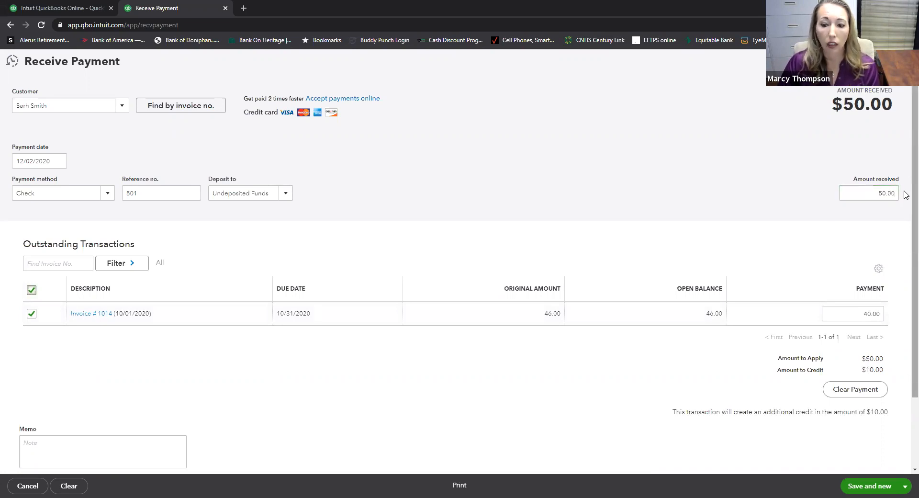
pyautogui.scroll(-2, 862, 268)
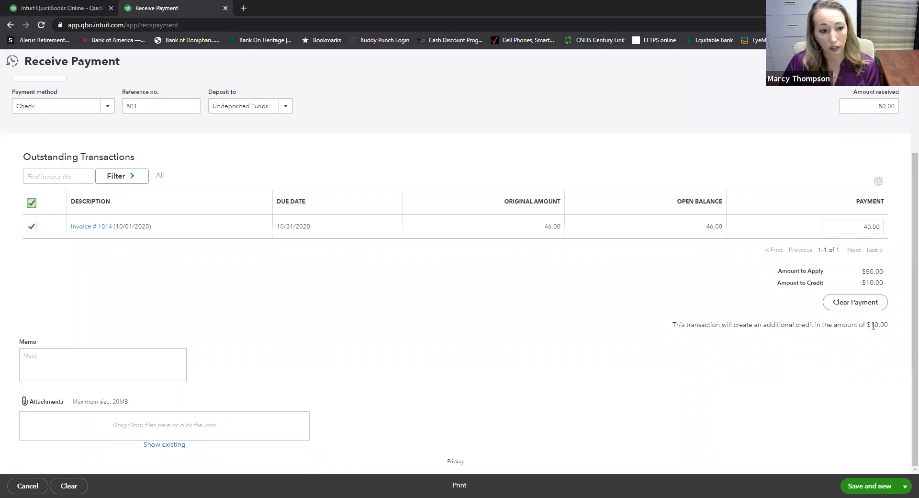
pyautogui.click(856, 227)
pyautogui.write('46.00')
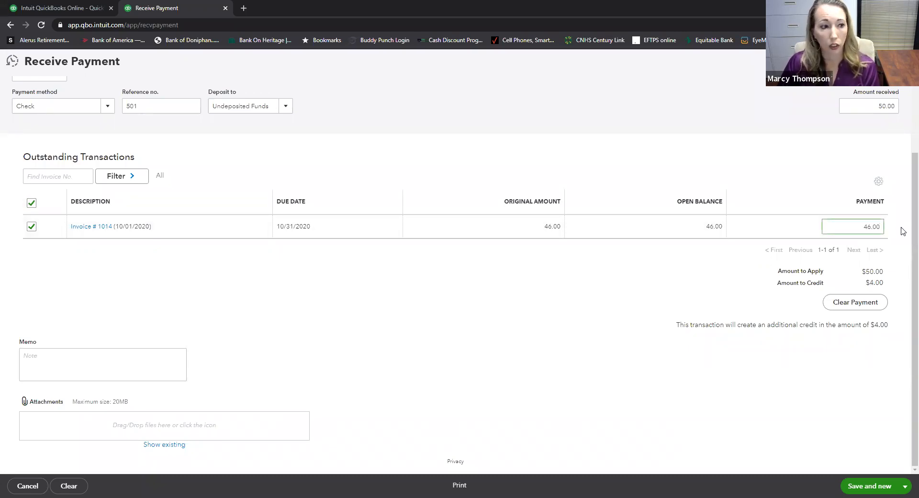
pyautogui.click(886, 106)
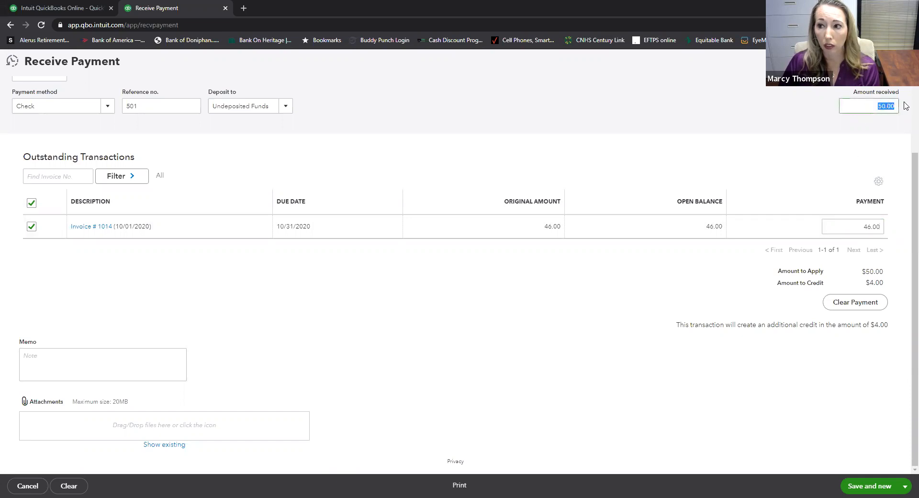
pyautogui.write('46.00')
pyautogui.press('Tab')
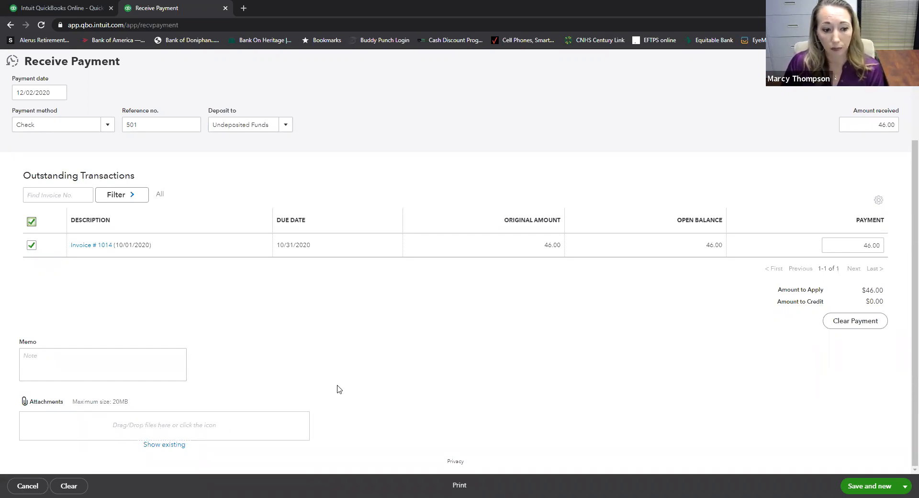
# - Save the payment using Save and new to get a blank Receive Payment form
pyautogui.click(904, 485)
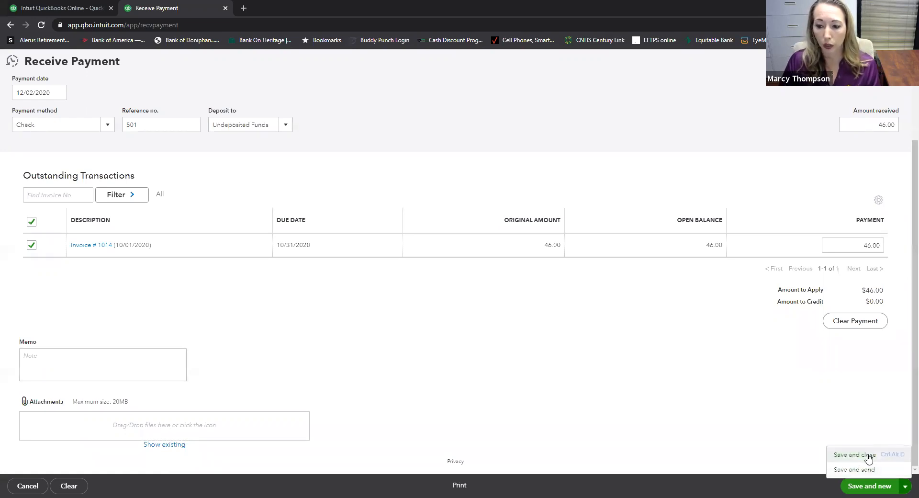
pyautogui.click(880, 486)
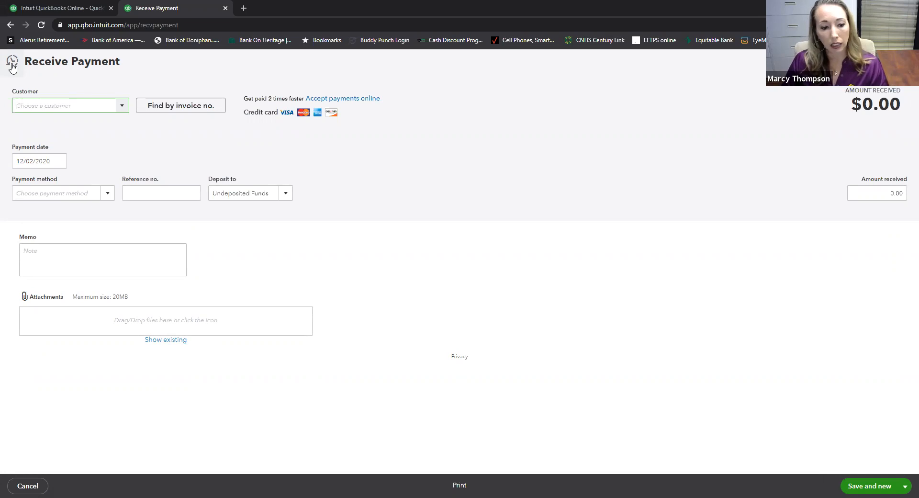
pyautogui.click(12, 64)
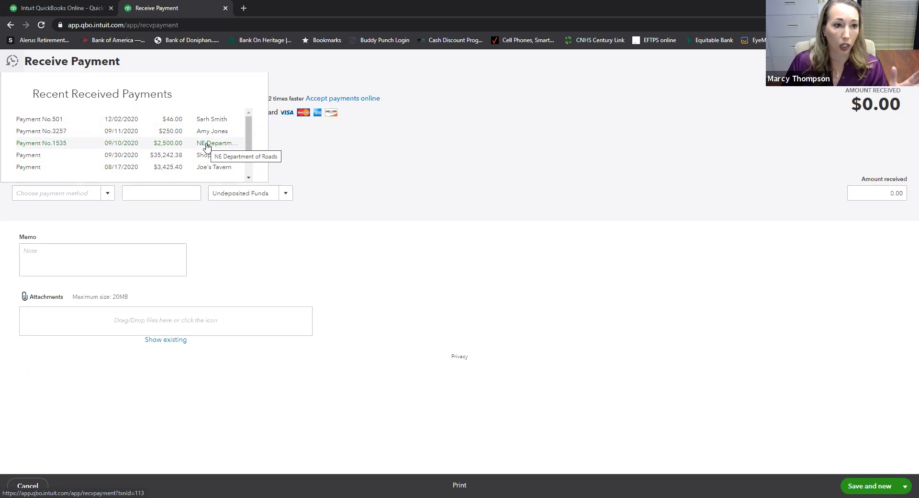
pyautogui.click(370, 165)
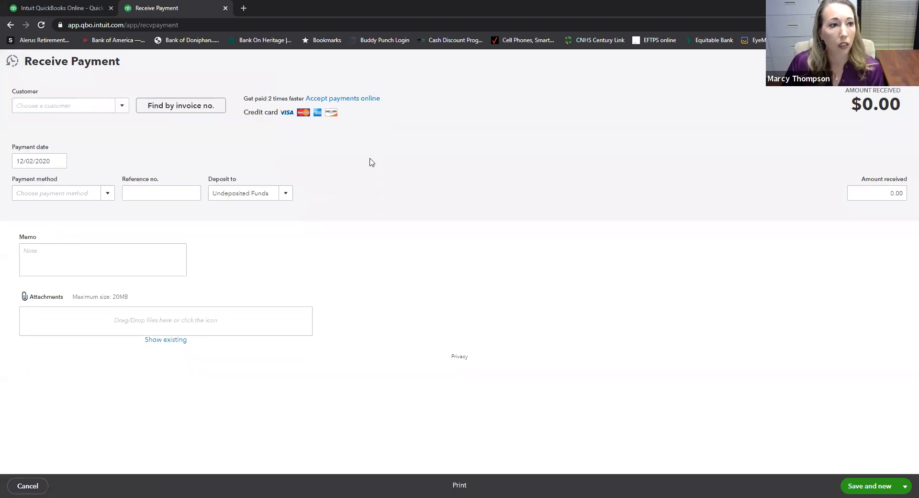
pyautogui.click(60, 106)
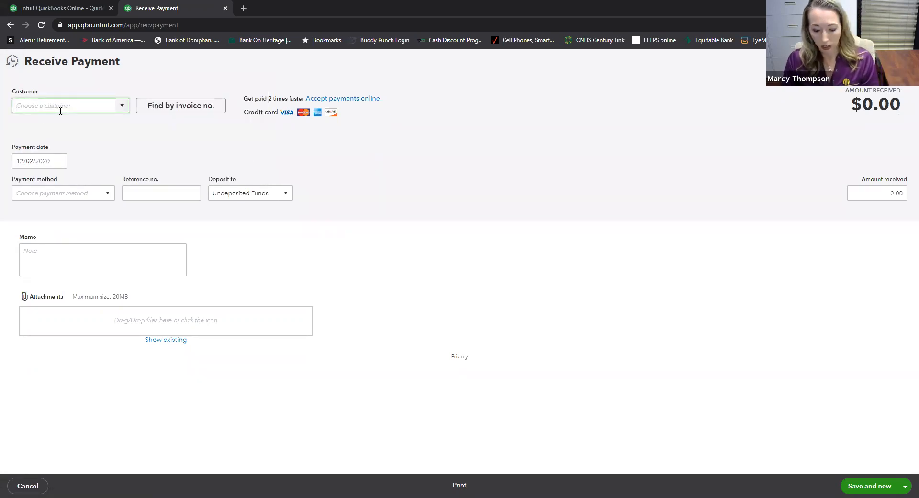
# - Choose the customer and record a 150 payment with reference 50002, applied to Invoice #1001
pyautogui.write('am')
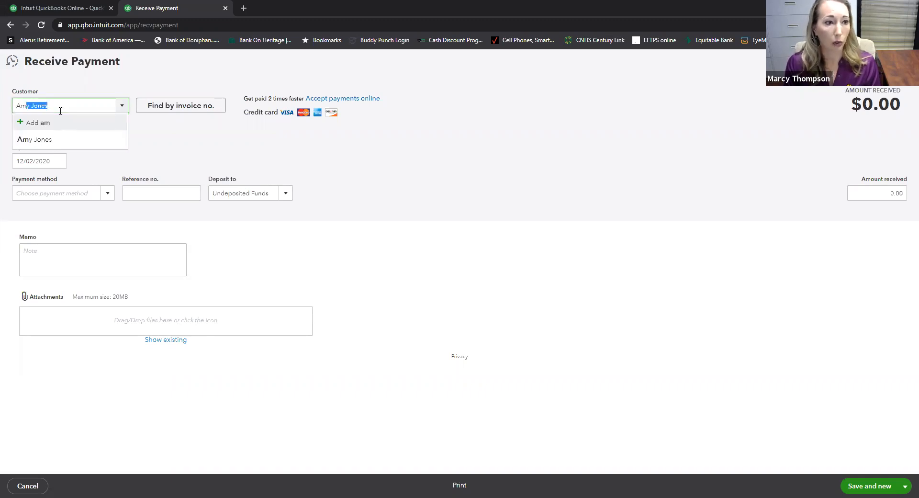
pyautogui.press('Tab')
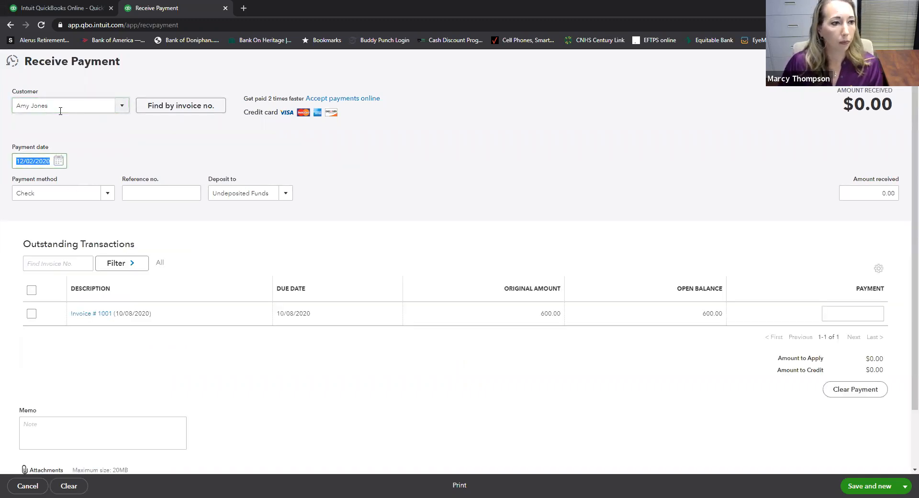
pyautogui.click(141, 193)
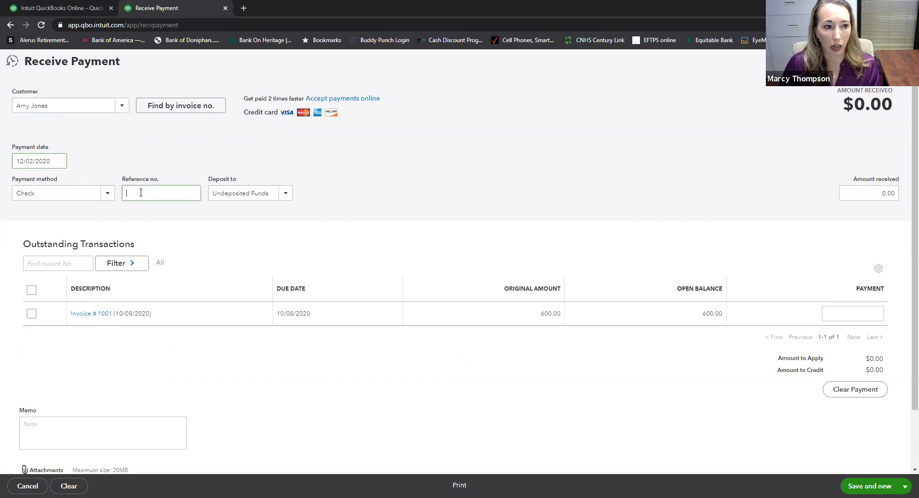
pyautogui.write('50002')
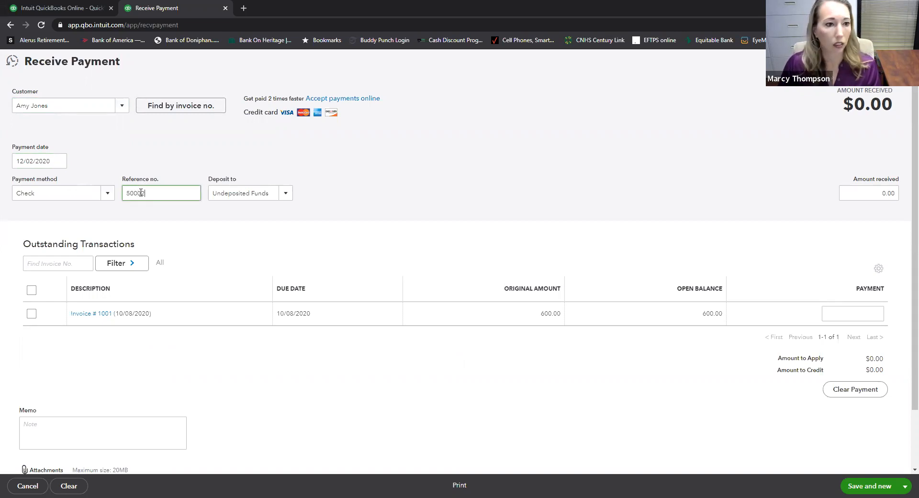
pyautogui.press('Tab')
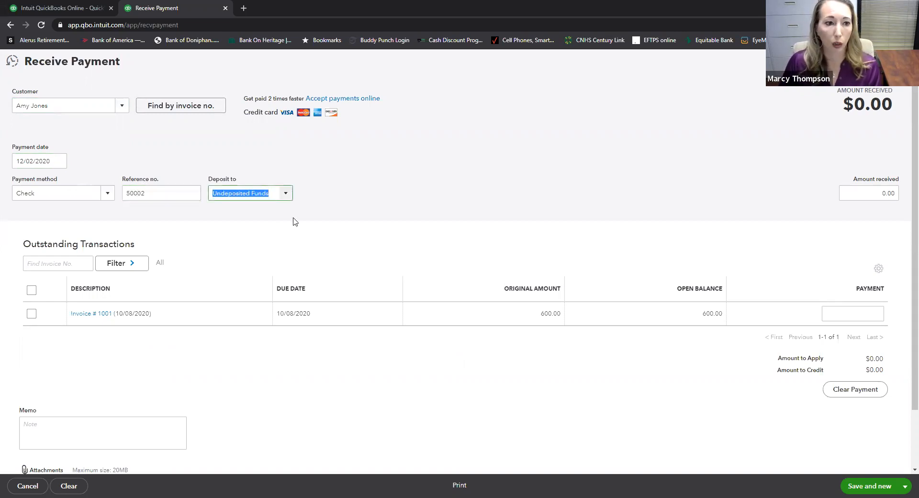
pyautogui.press('Tab')
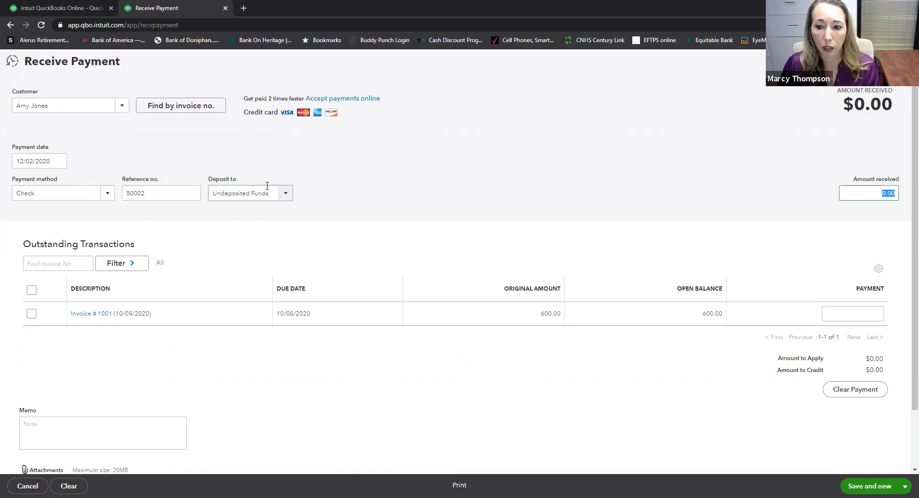
pyautogui.write('150')
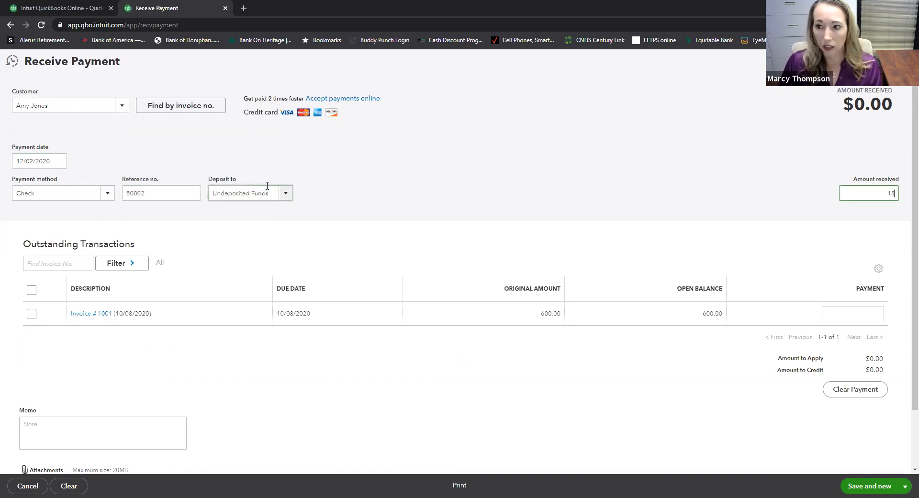
pyautogui.press('Tab')
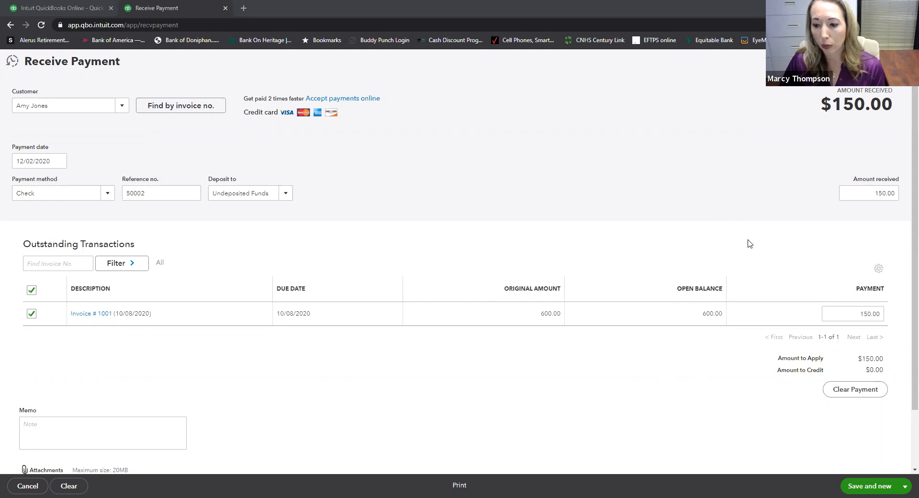
# - Save and close payment 50002, returning to the Chart of Accounts
pyautogui.click(905, 487)
pyautogui.click(854, 455)
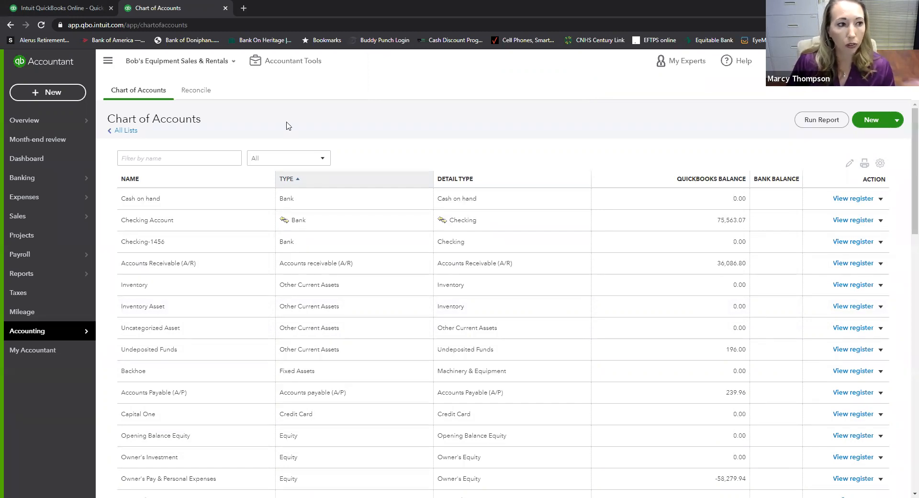
# - Open the + New create menu from the left navigation
pyautogui.moveTo(22, 124)
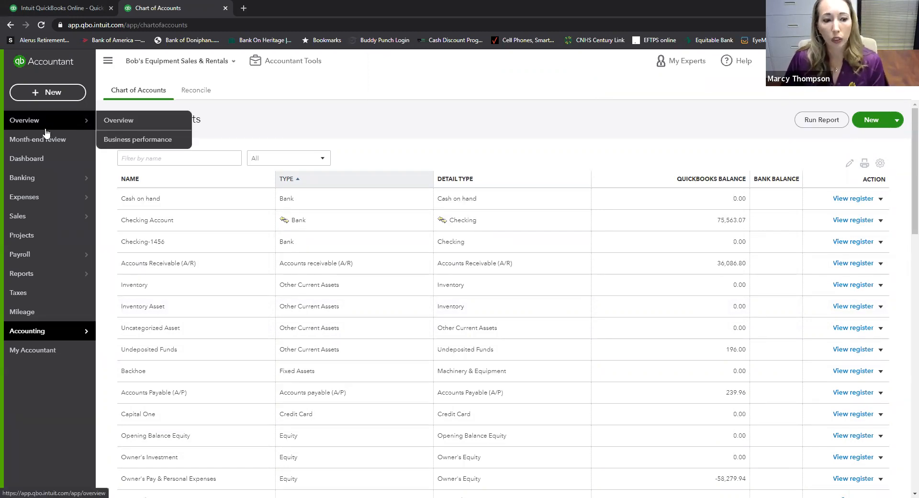
pyautogui.click(55, 94)
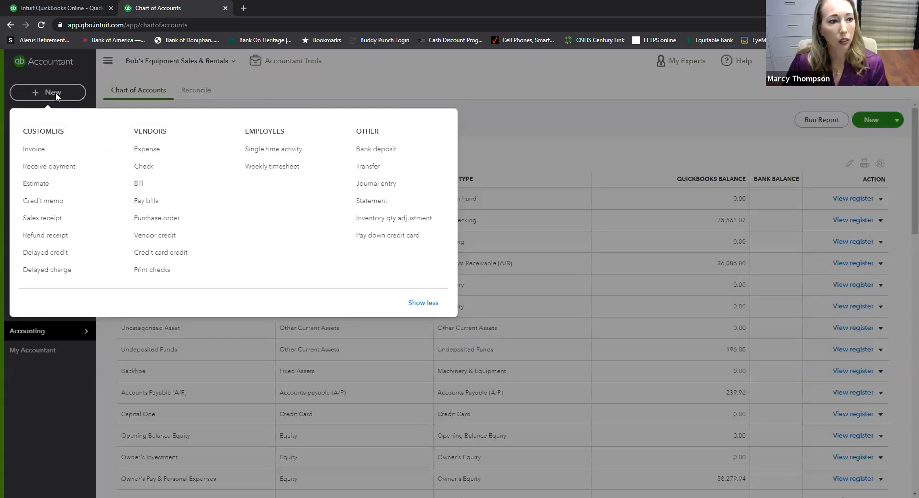
# - Start a new sales receipt for the customer with service date 12/4
pyautogui.click(42, 218)
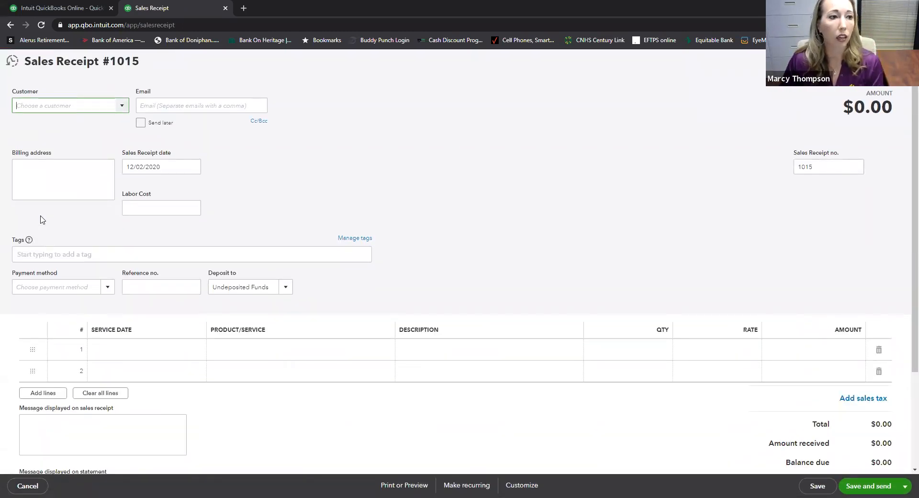
pyautogui.click(123, 107)
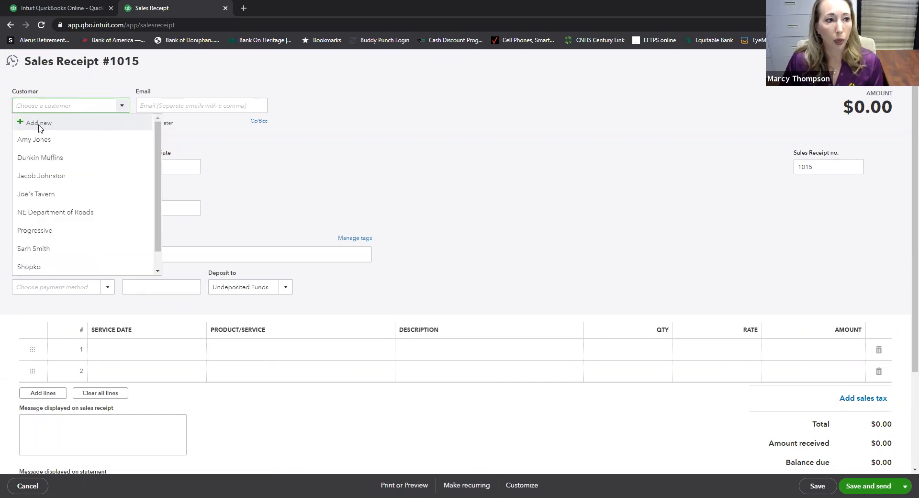
pyautogui.click(32, 140)
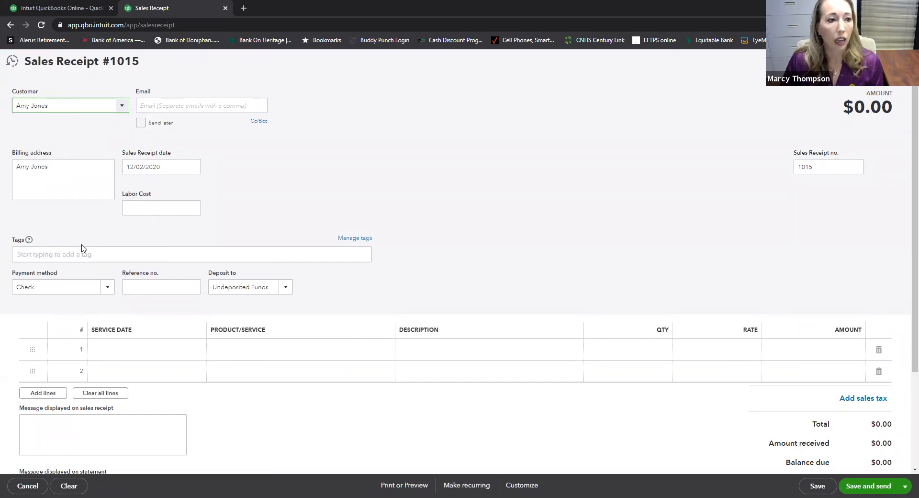
pyautogui.click(180, 353)
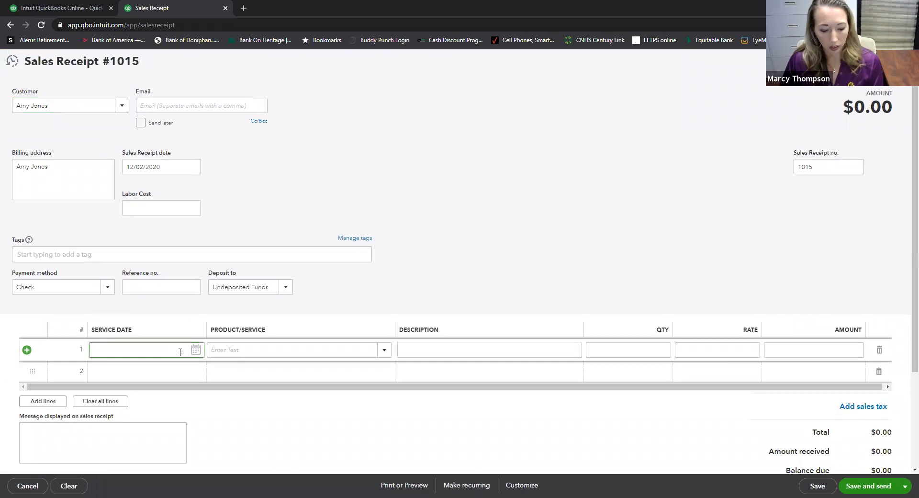
pyautogui.write('12/4')
pyautogui.press('Tab')
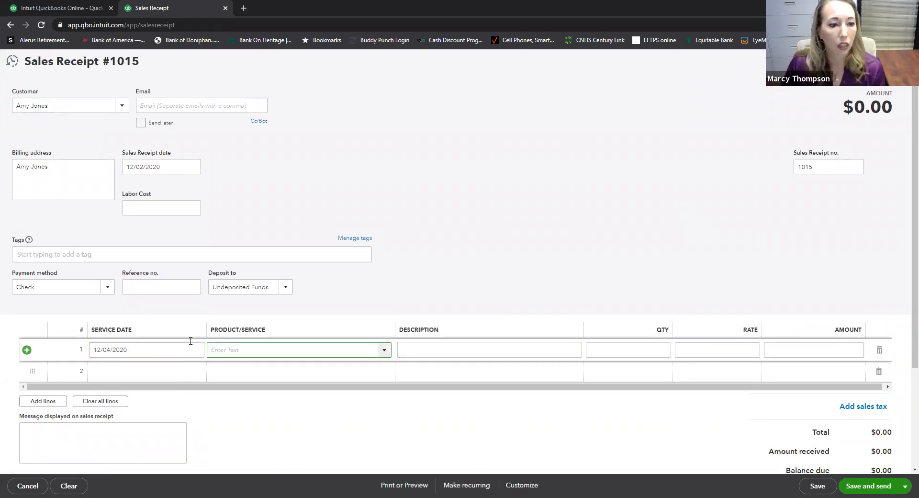
# - Add a 04 Concrete line at a rate of 50 for a $50.00 total
pyautogui.click(384, 350)
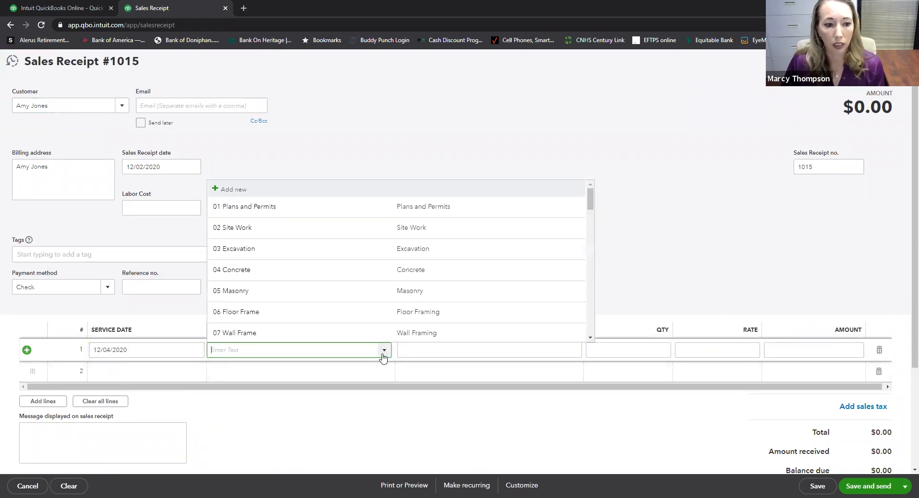
pyautogui.click(334, 270)
pyautogui.click(733, 350)
pyautogui.write('50')
pyautogui.click(788, 348)
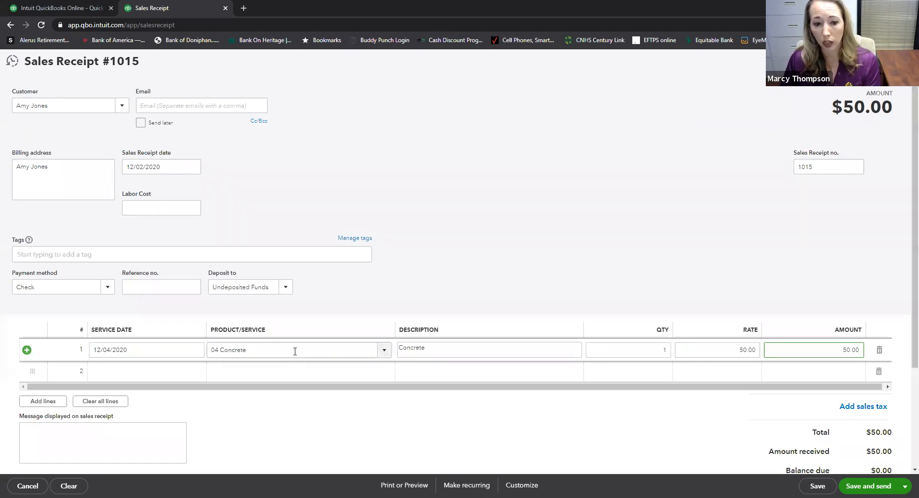
pyautogui.scroll(-1, 295, 351)
pyautogui.scroll(-1, 792, 333)
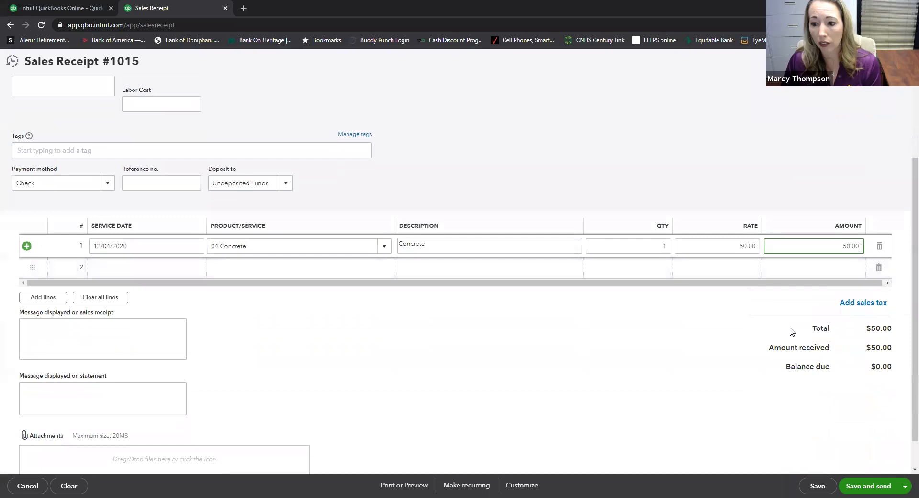
pyautogui.scroll(3, 405, 297)
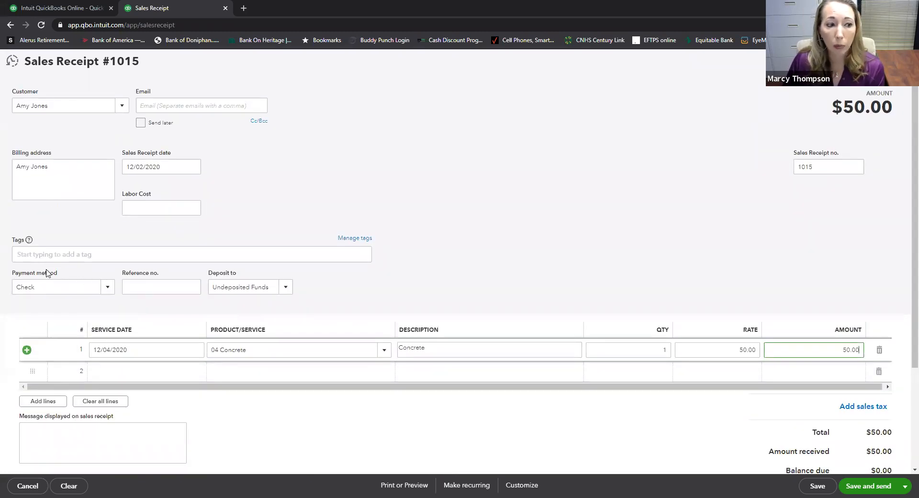
# - Change the receipt's payment method to Cash, then save and close it
pyautogui.click(107, 287)
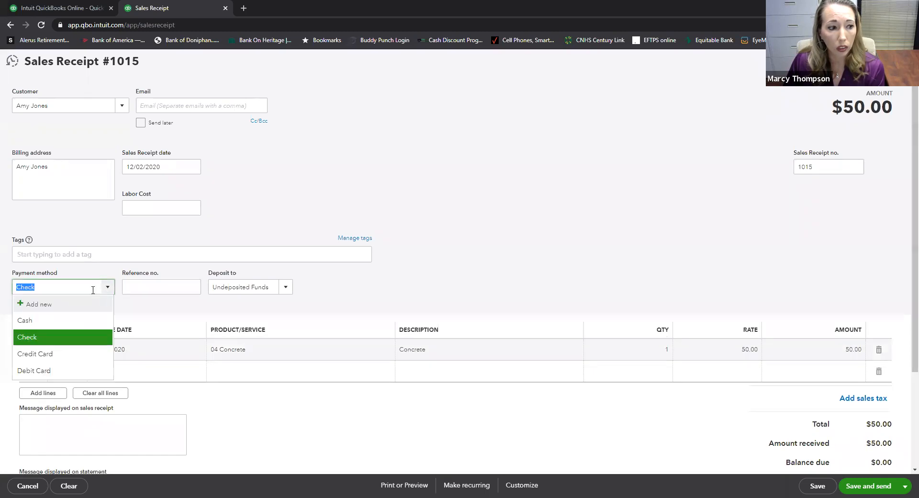
pyautogui.click(26, 321)
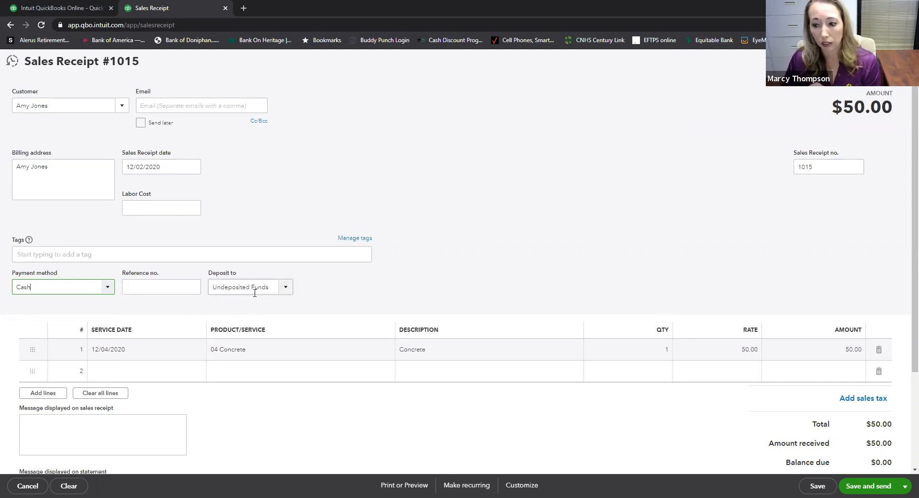
pyautogui.scroll(-1, 255, 293)
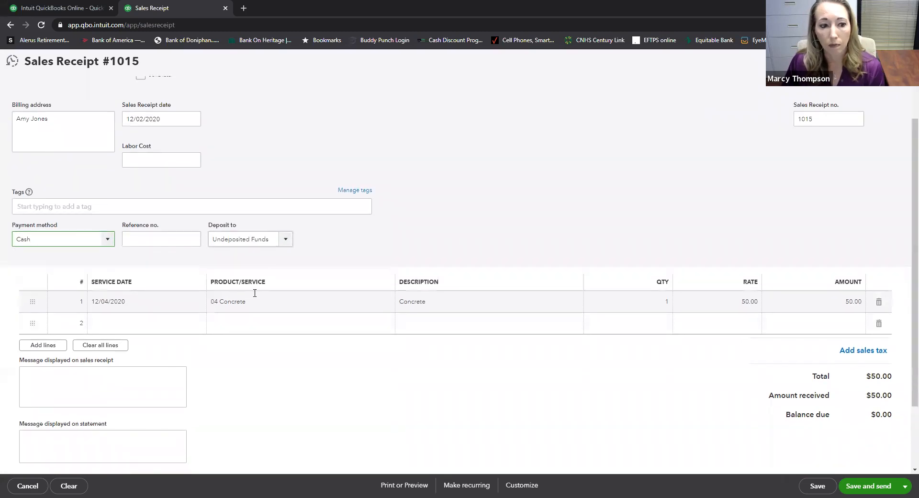
pyautogui.click(908, 487)
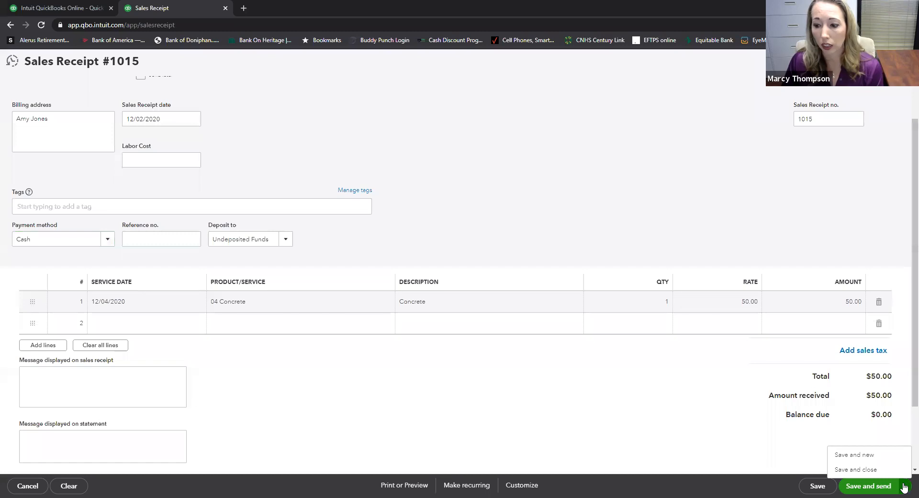
pyautogui.click(856, 469)
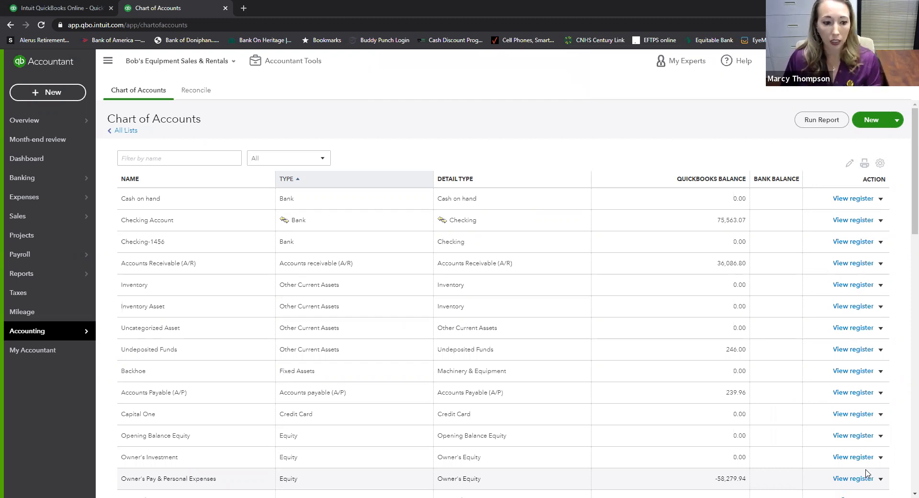
# - Open the + New menu again to create another transaction
pyautogui.click(62, 91)
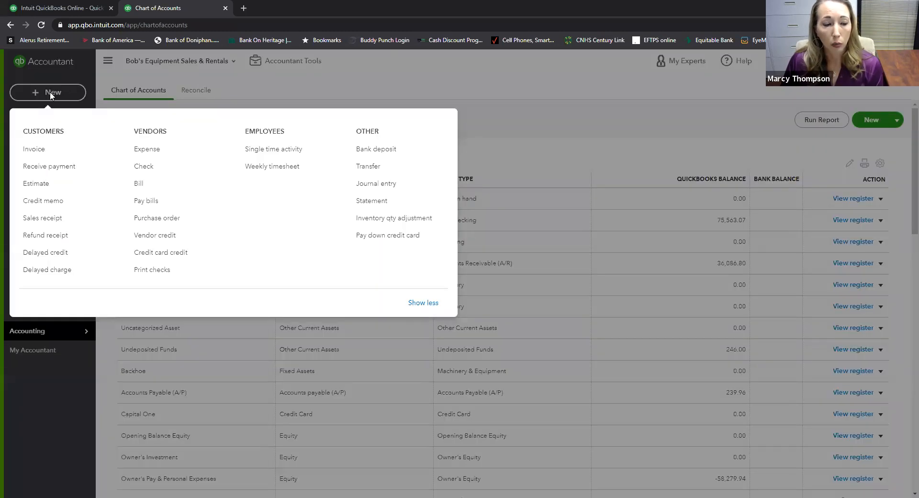
# - Start a new Bank deposit from the Other section of the create menu
pyautogui.click(371, 150)
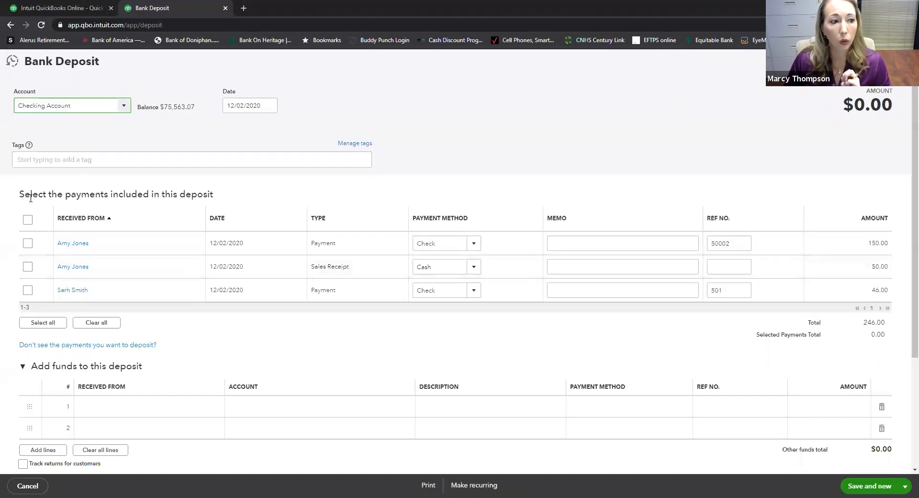
# - Select the three undeposited payments of 150.00, 50.00 and 46.00 for the deposit
pyautogui.click(28, 244)
pyautogui.click(28, 267)
pyautogui.click(28, 290)
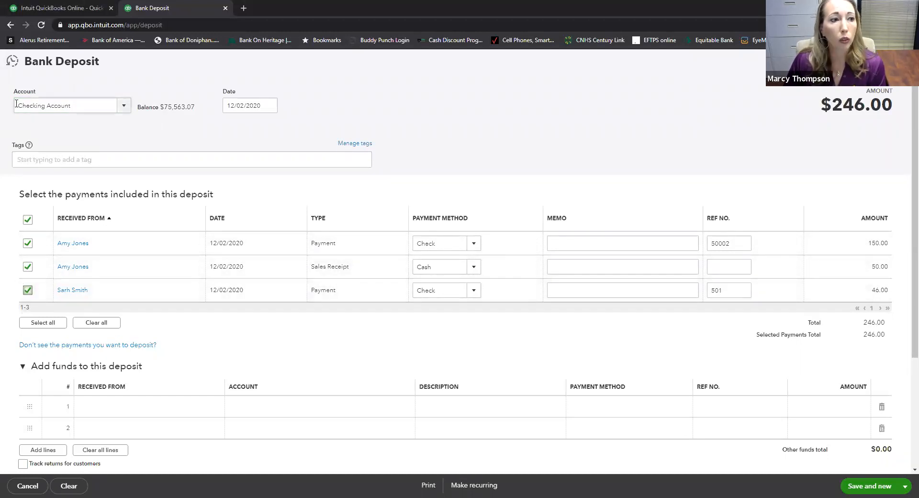
# - Set the deposit account to Checking-1456 and the date to December 4, 2020
pyautogui.click(126, 105)
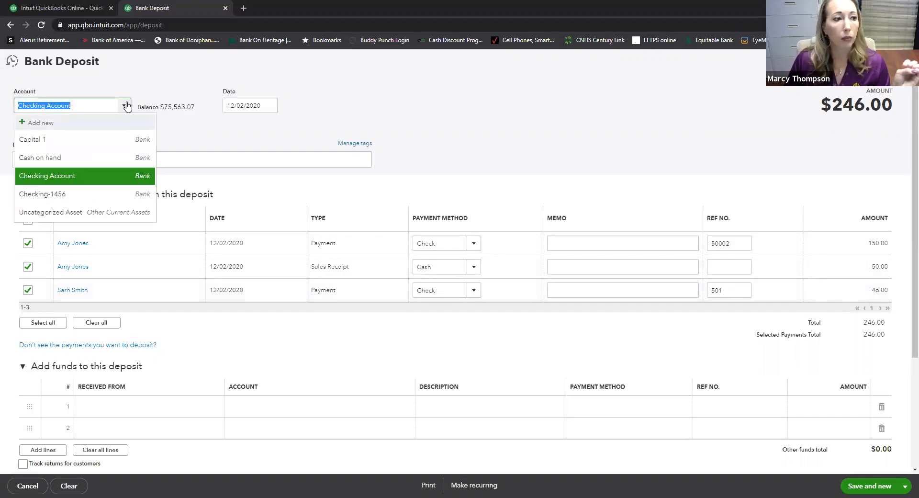
pyautogui.click(54, 195)
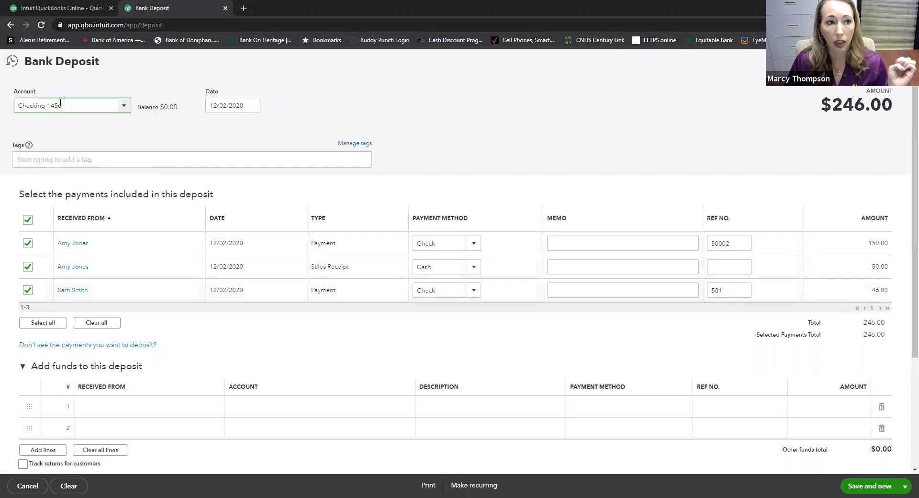
pyautogui.click(252, 106)
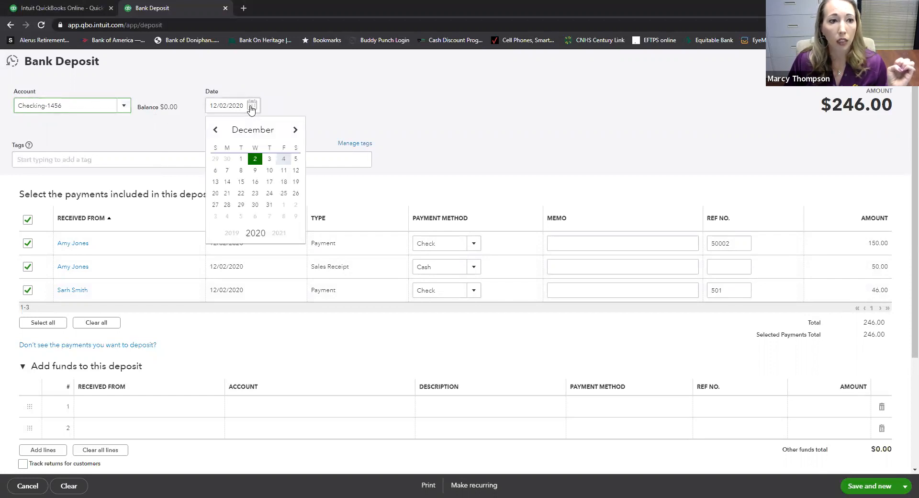
pyautogui.click(283, 159)
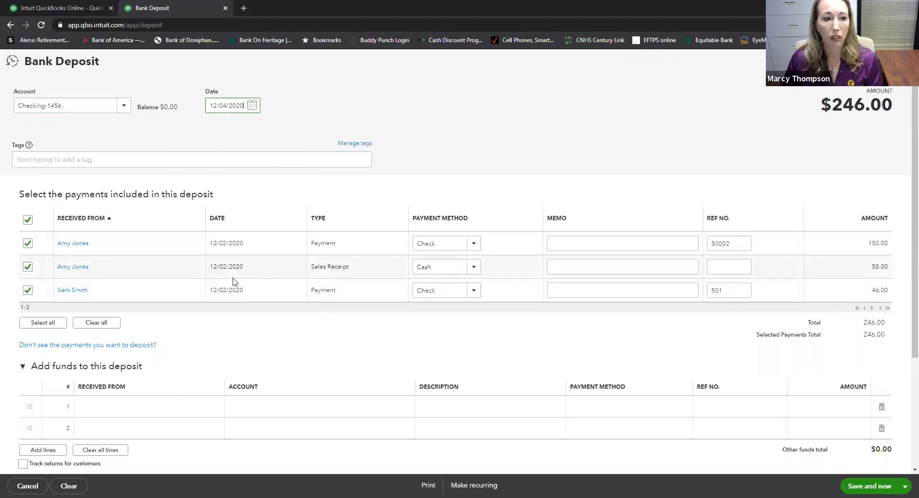
pyautogui.scroll(-2, 235, 282)
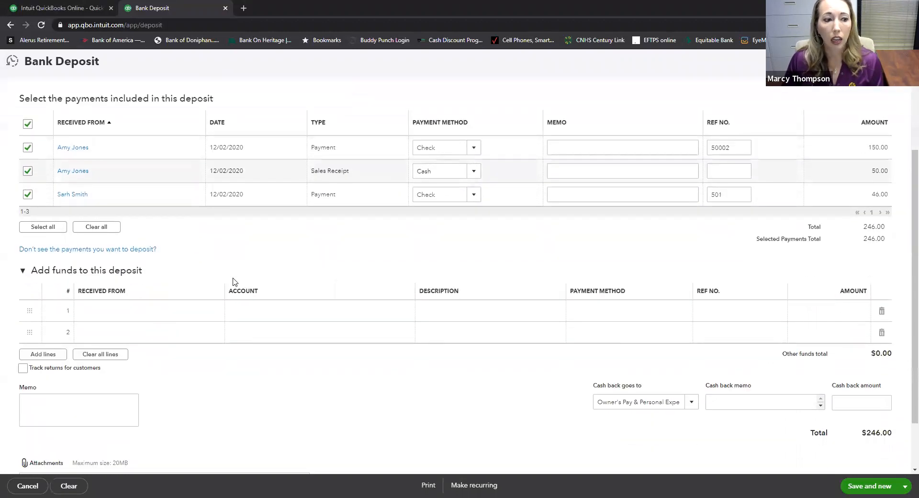
# - Start an added-funds line received from Amazon
pyautogui.click(282, 311)
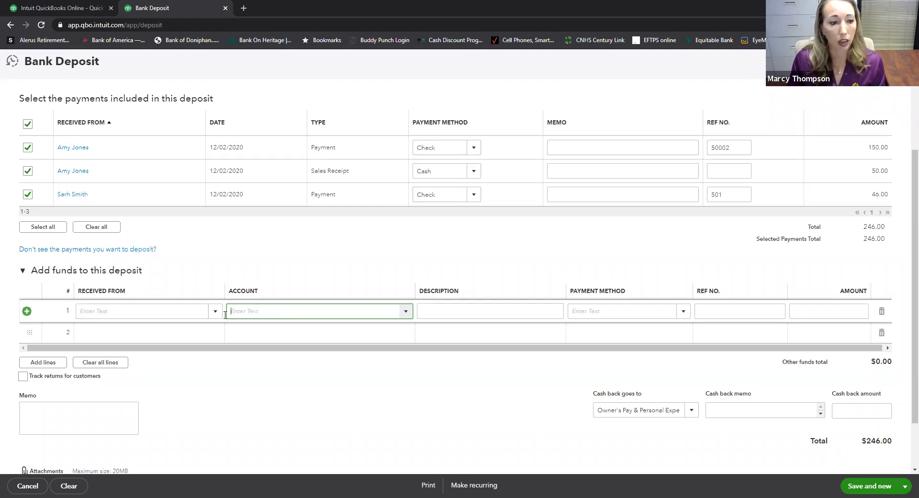
pyautogui.click(190, 308)
pyautogui.write('She')
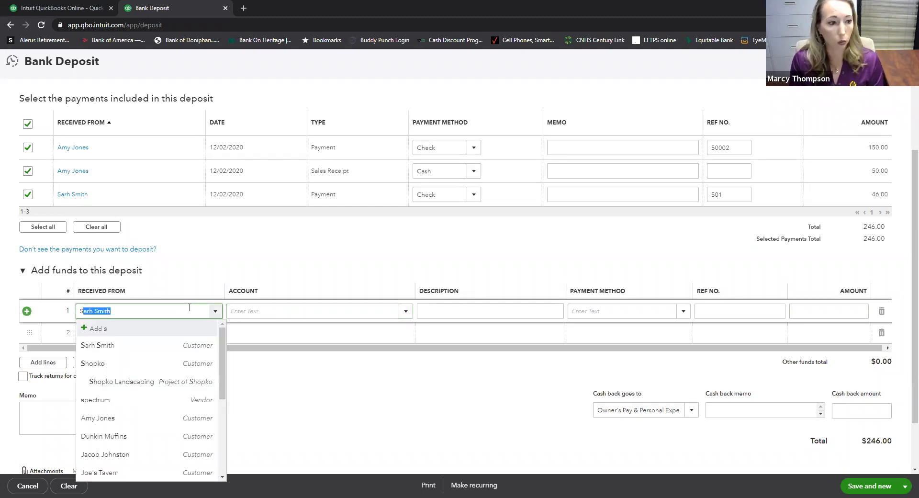
pyautogui.press('BackSpace')
pyautogui.press('BackSpace')
pyautogui.press('BackSpace')
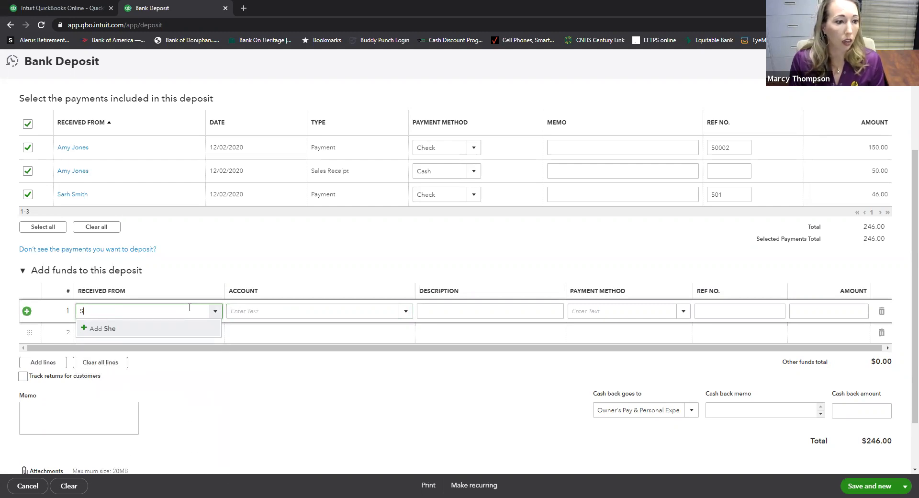
pyautogui.scroll(-4, 163, 368)
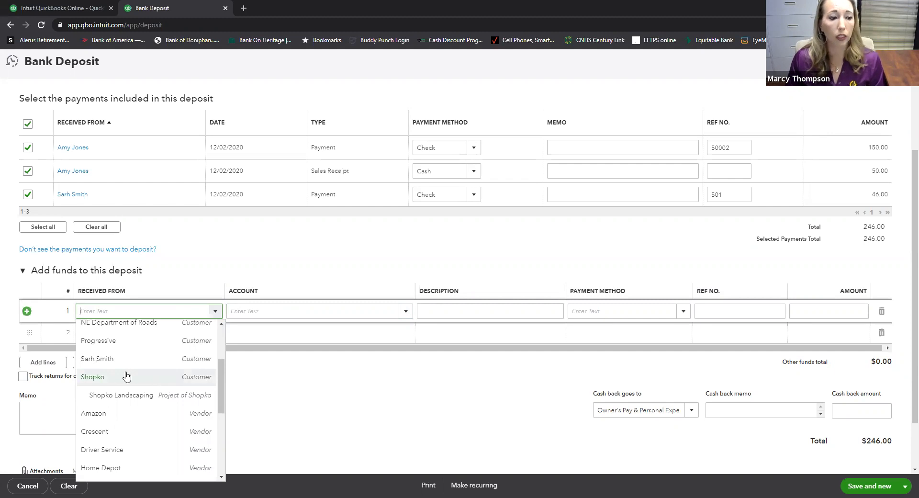
pyautogui.click(102, 415)
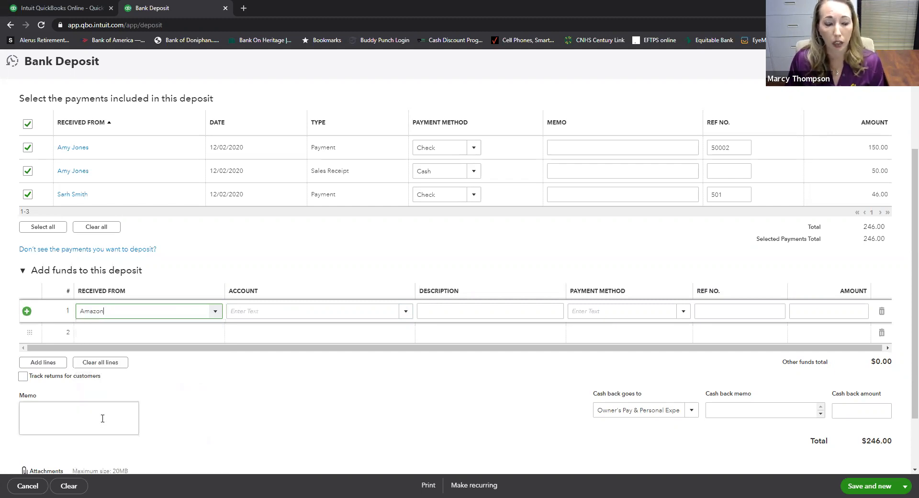
pyautogui.press('Tab')
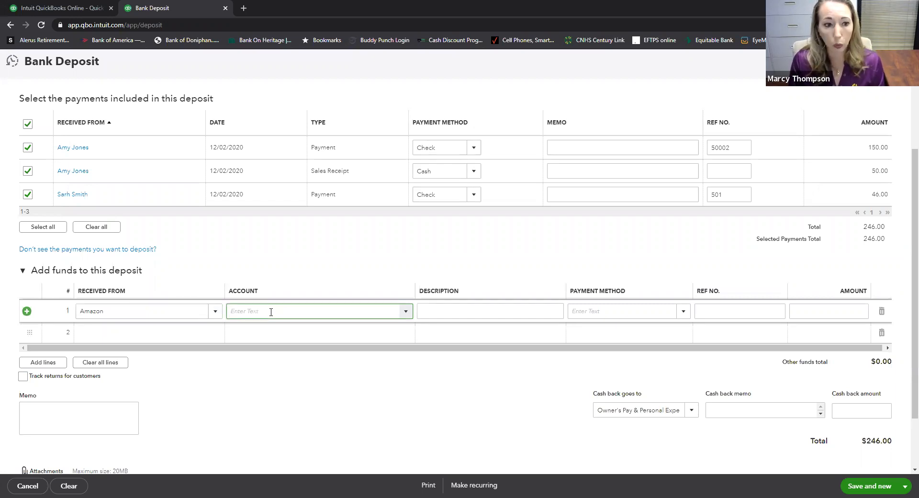
# - Book the line to Office Supplies & Software with description Refund and amount 12.00
pyautogui.write('Office Supplies & Software')
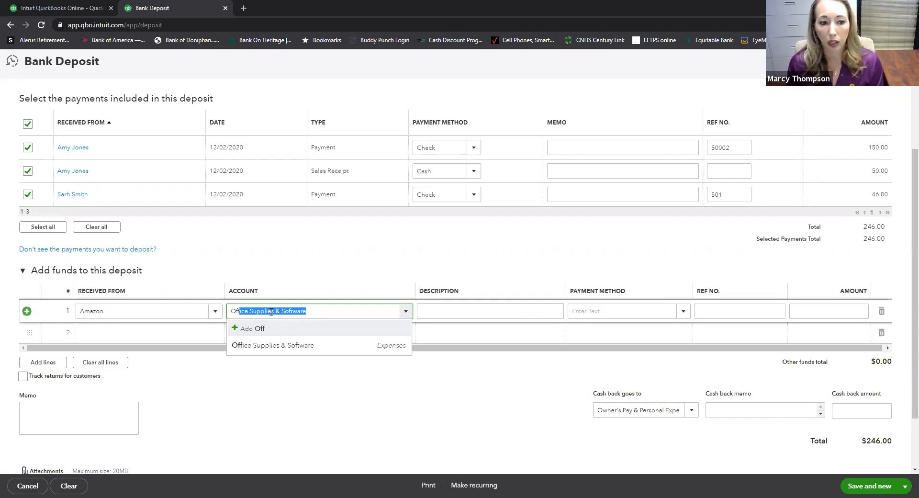
pyautogui.press('Tab')
pyautogui.write('Refund')
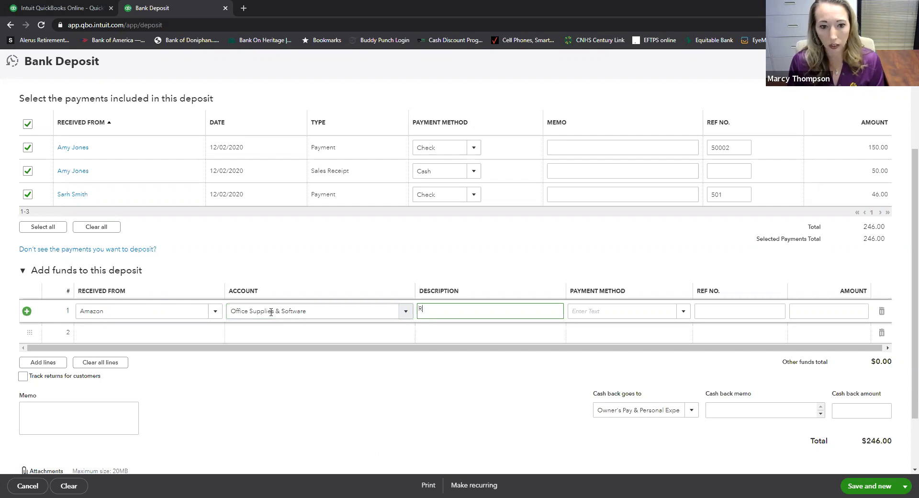
pyautogui.press('Tab')
pyautogui.press('Tab')
pyautogui.press('Tab')
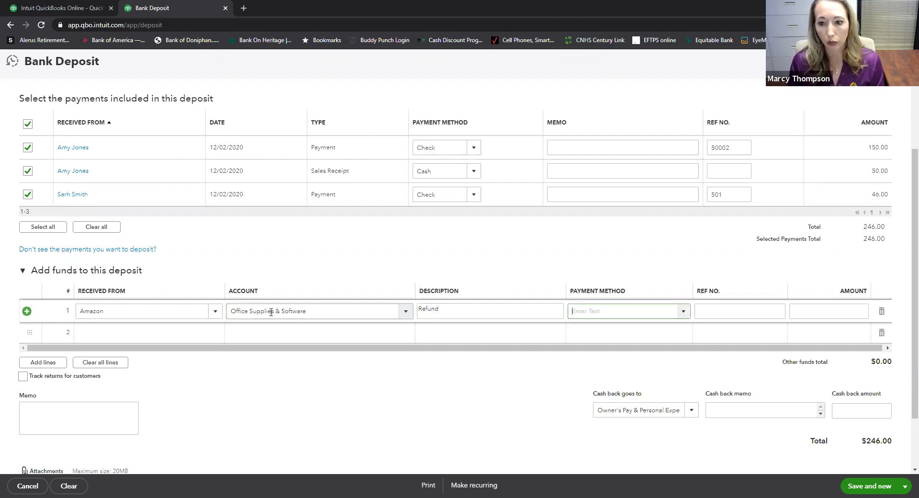
pyautogui.write('12.00')
pyautogui.press('Tab')
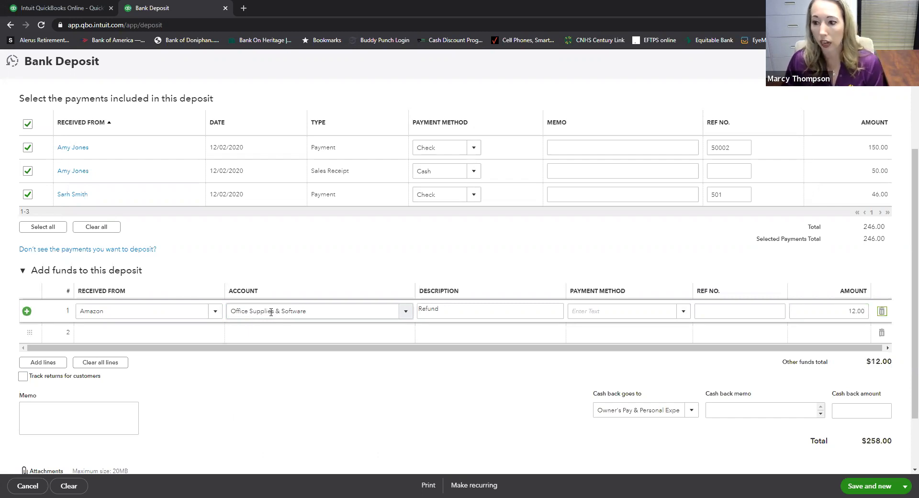
pyautogui.scroll(-3, 271, 311)
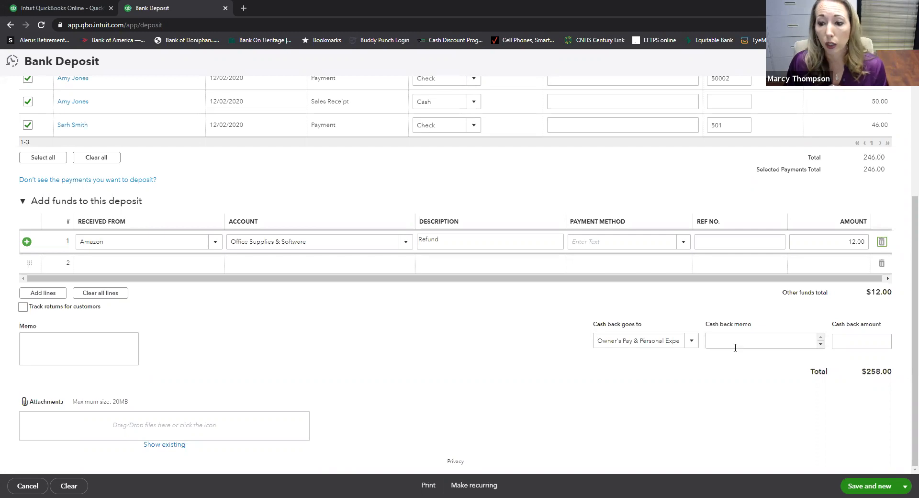
# - Enter 50.00 as the cash back amount so the deposit totals $208.00, then save and close it
pyautogui.click(856, 342)
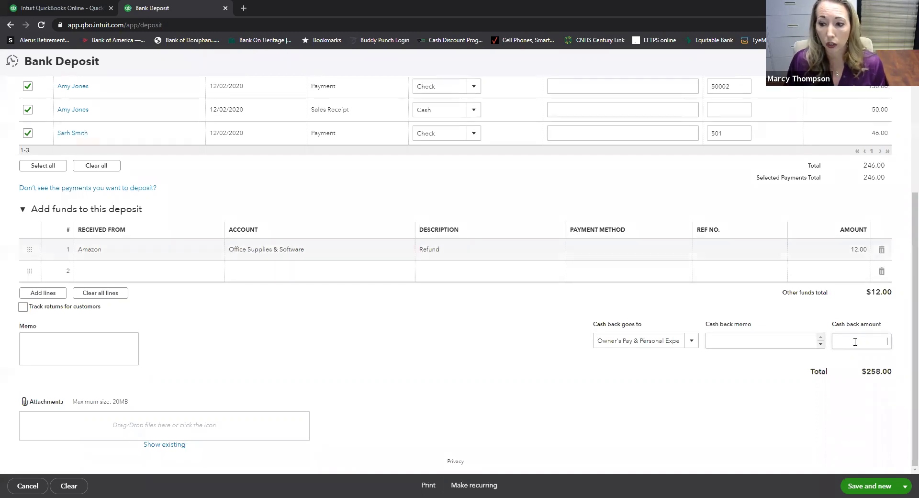
pyautogui.write('50.00')
pyautogui.press('Tab')
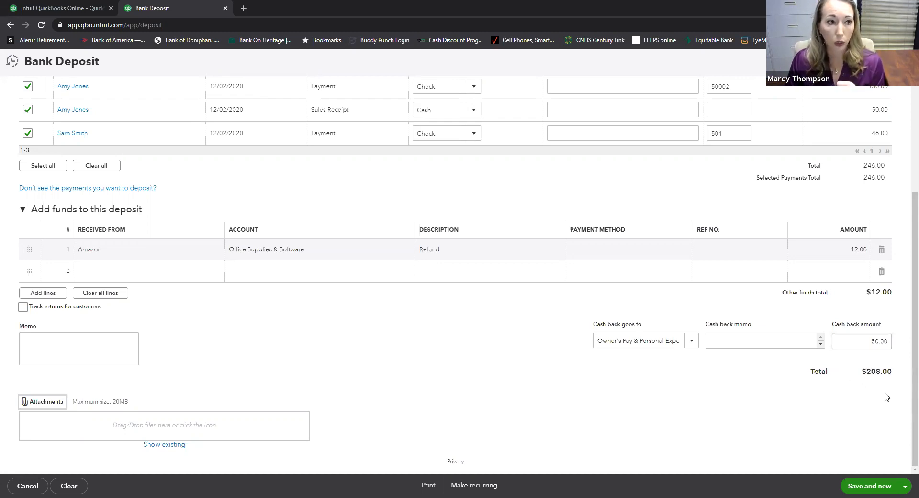
pyautogui.scroll(3, 888, 397)
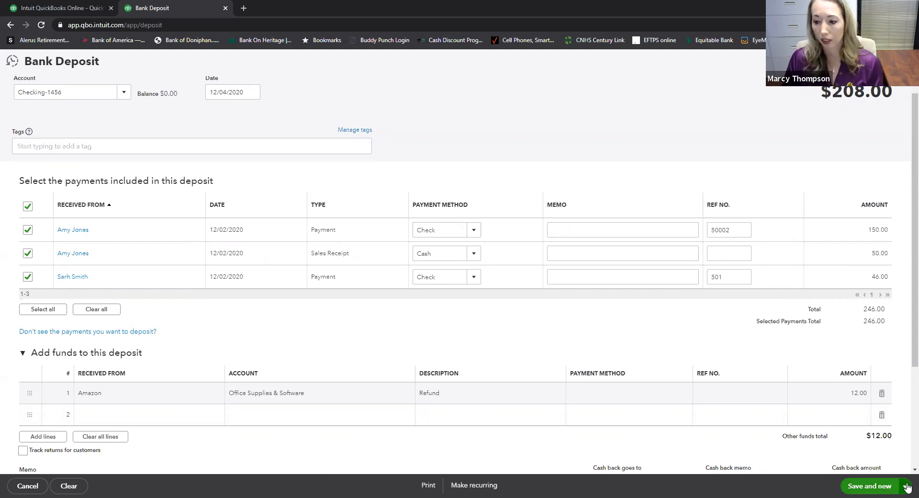
pyautogui.click(908, 488)
pyautogui.click(859, 472)
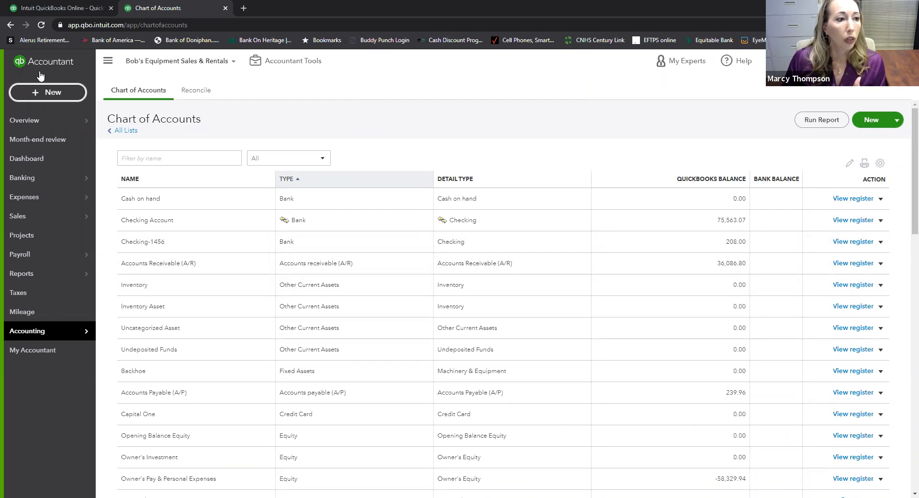
# - Check the Banking page's bank account list, then return to the home dashboard
pyautogui.moveTo(21, 184)
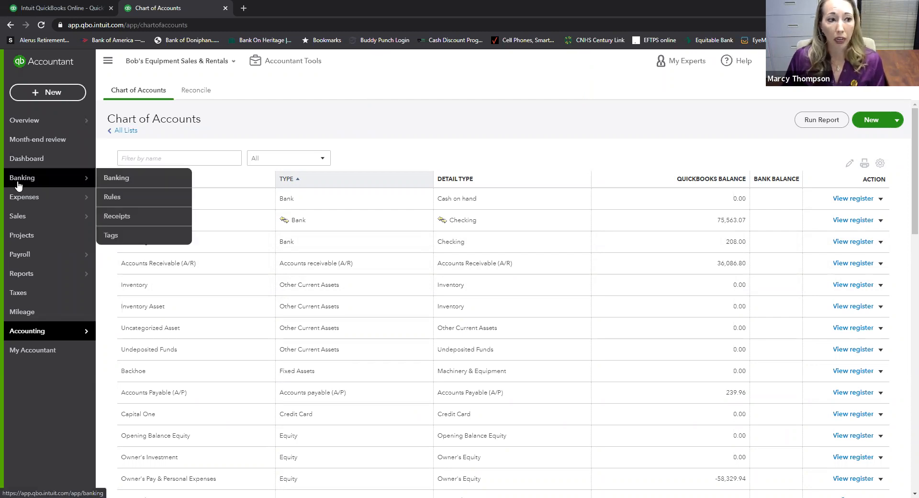
pyautogui.click(114, 178)
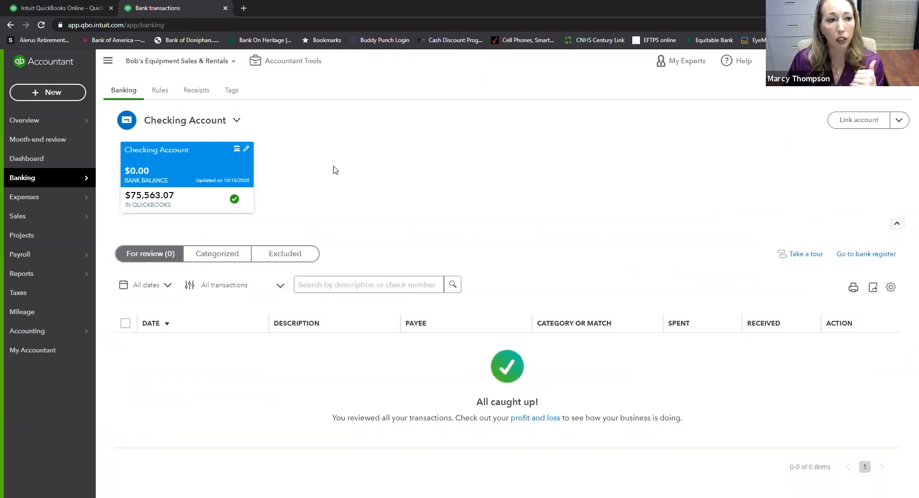
pyautogui.click(235, 124)
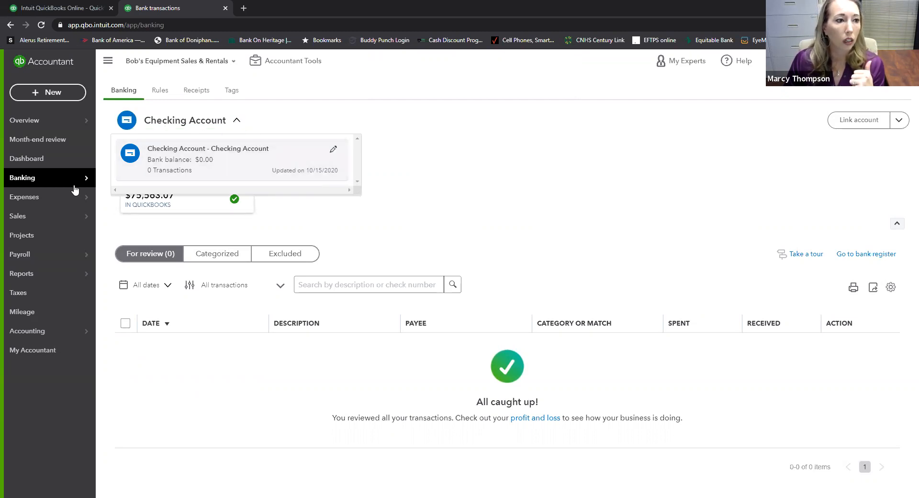
pyautogui.click(32, 164)
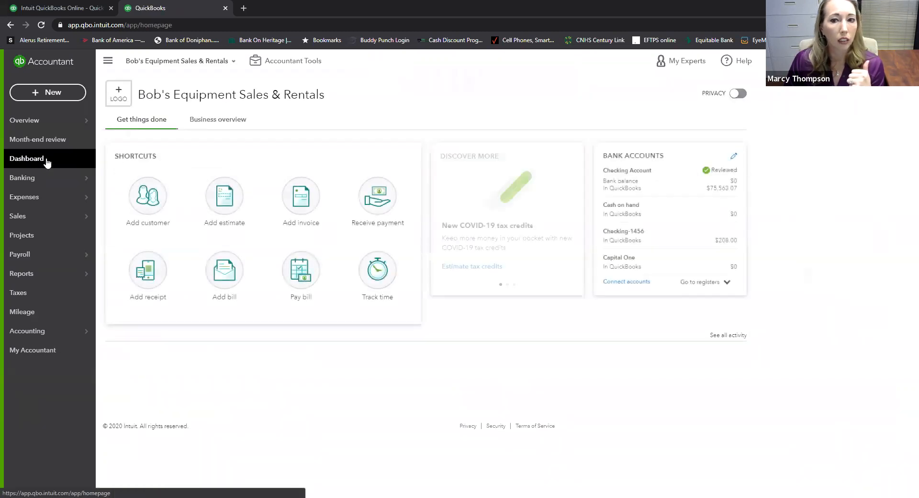
# - Open the Checking-1456 register from the dashboard's Go to registers list to view the $208.00 deposit
pyautogui.click(727, 283)
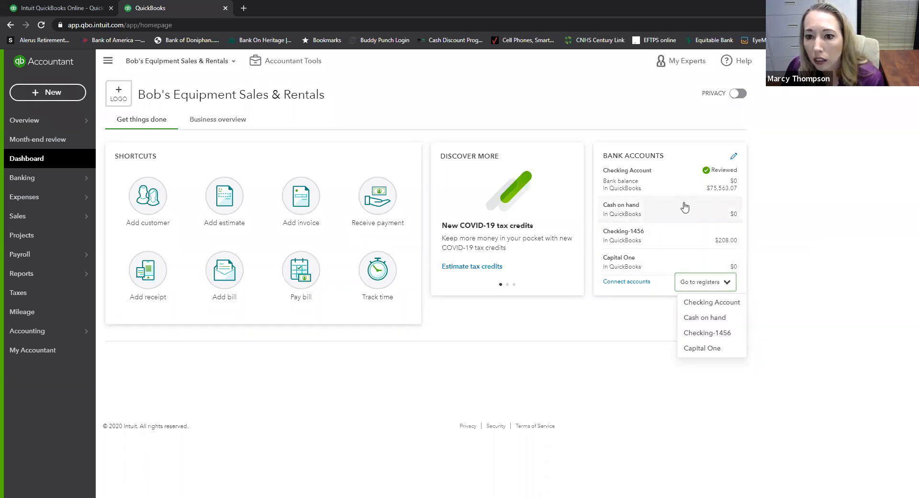
pyautogui.click(667, 236)
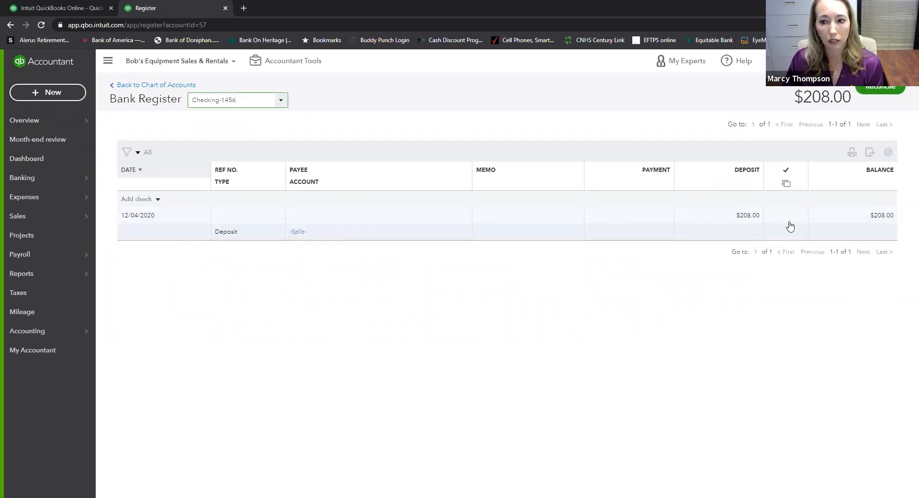
pyautogui.click(29, 160)
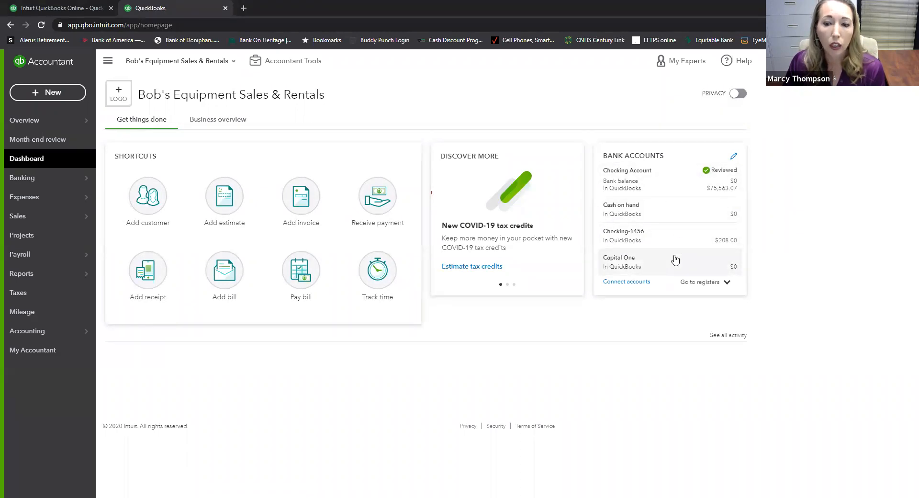
pyautogui.click(626, 235)
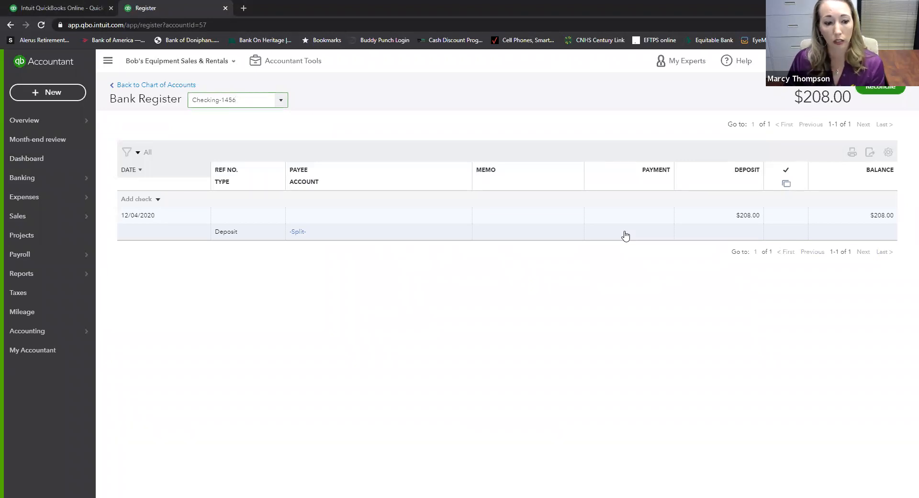
pyautogui.click(750, 220)
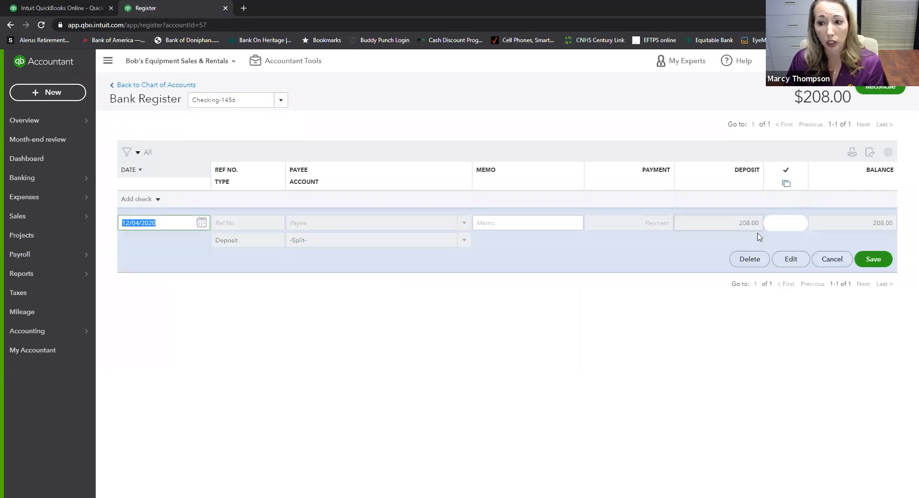
pyautogui.click(792, 259)
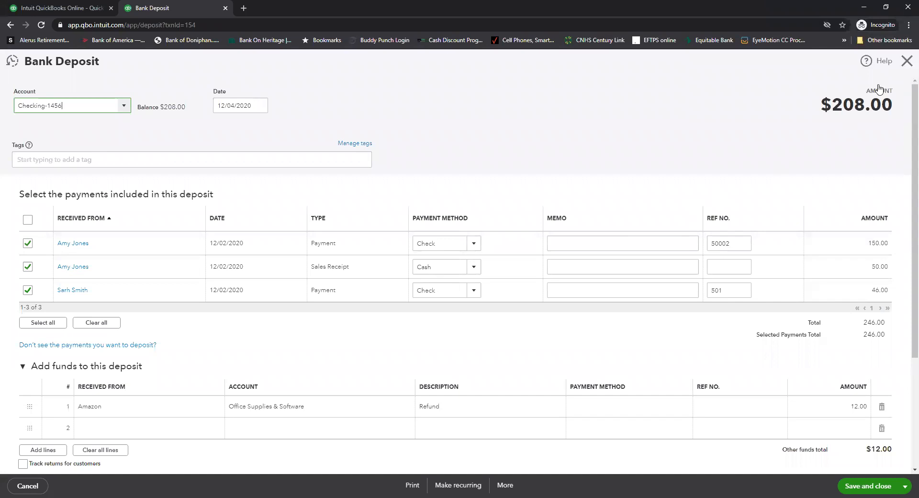
pyautogui.click(908, 62)
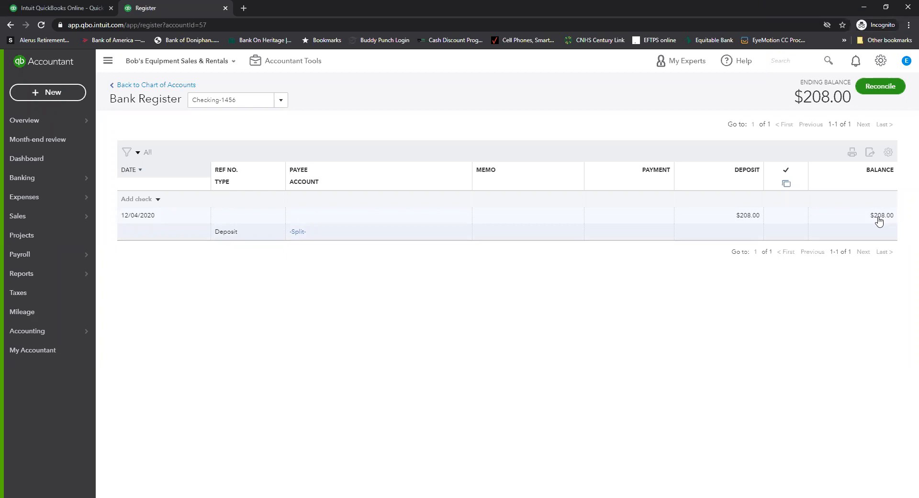
# - Dismiss the + New transaction list and go back to the home dashboard
pyautogui.click(22, 93)
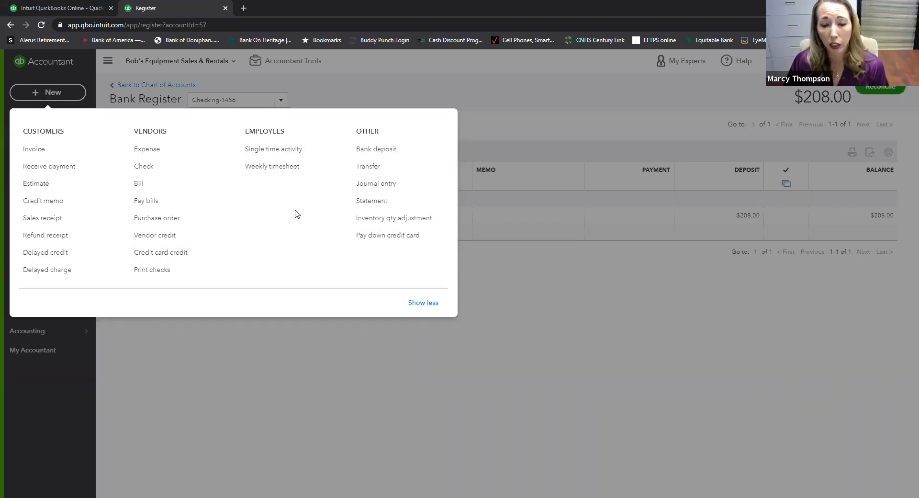
pyautogui.click(451, 293)
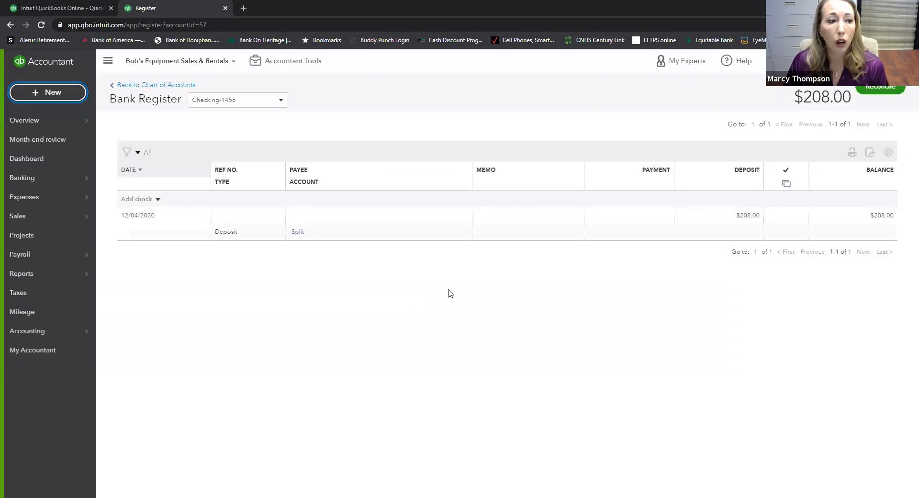
pyautogui.click(20, 161)
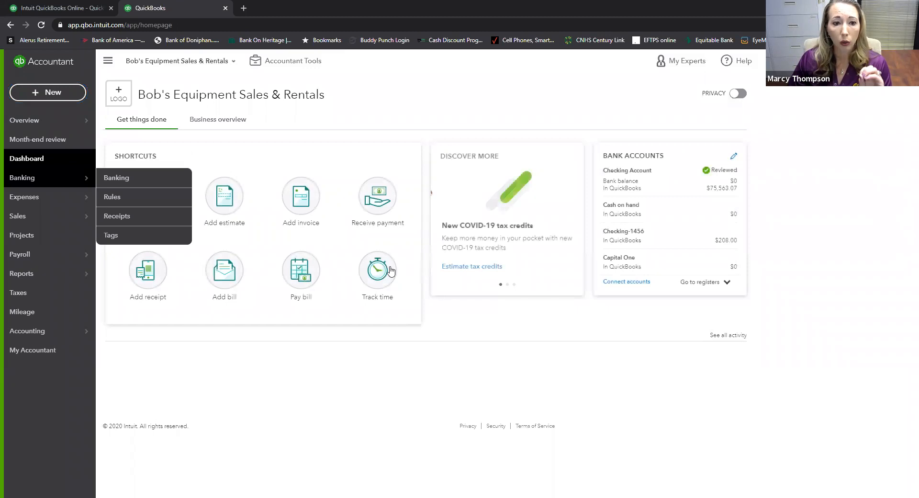